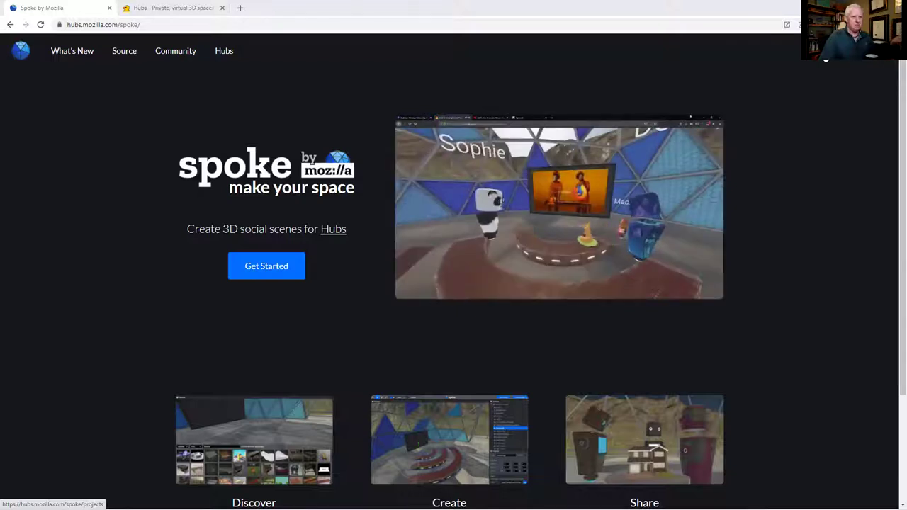
# - Open the Remote Learning Hub 2 project from Spoke's project list and dismiss the loading error
pyautogui.click(266, 266)
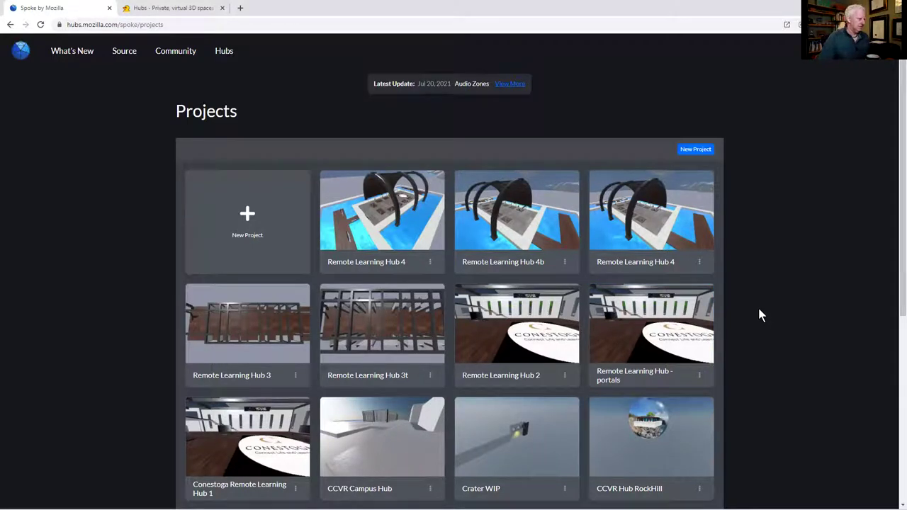
pyautogui.click(512, 330)
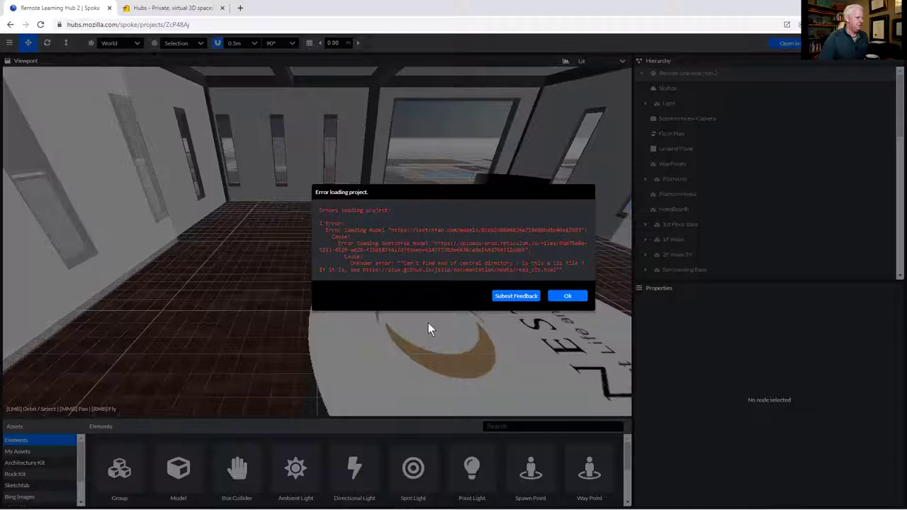
pyautogui.click(561, 301)
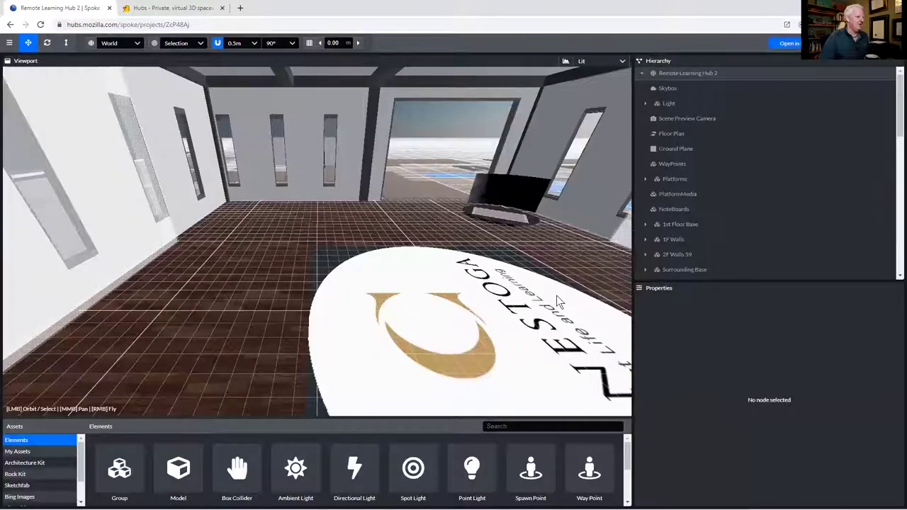
# - Zoom out and orbit until the hall, outbuildings and blue-tiled area are all visible
pyautogui.scroll(-3, 466, 290)
pyautogui.moveTo(395, 274); pyautogui.dragTo(160, 297)
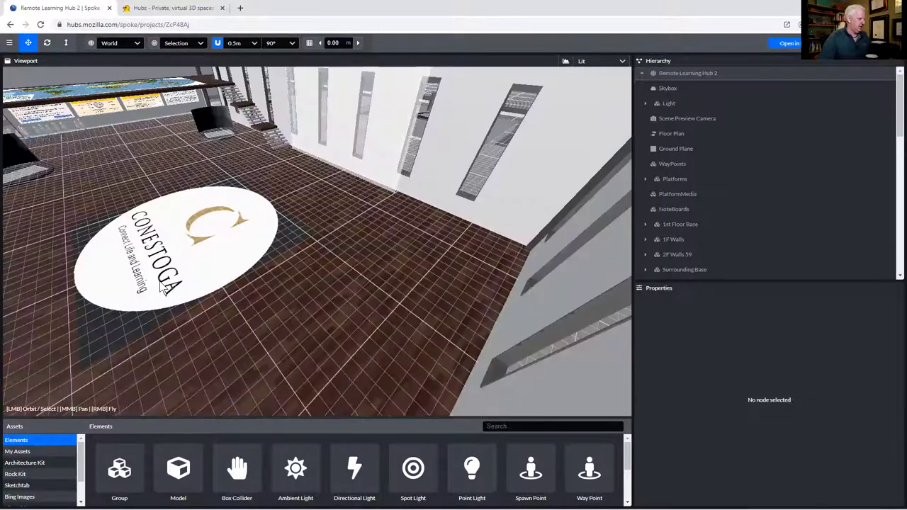
pyautogui.scroll(-3, 160, 281)
pyautogui.scroll(-3, 160, 282)
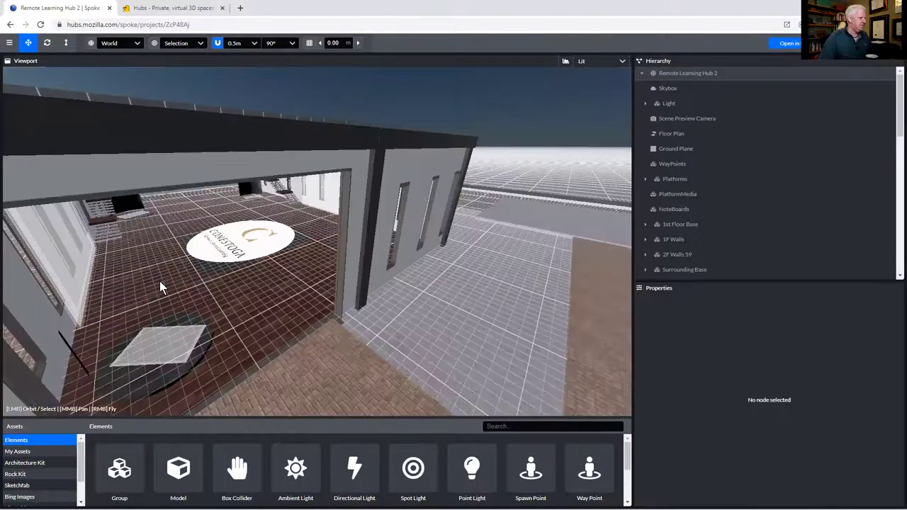
pyautogui.scroll(-5, 160, 284)
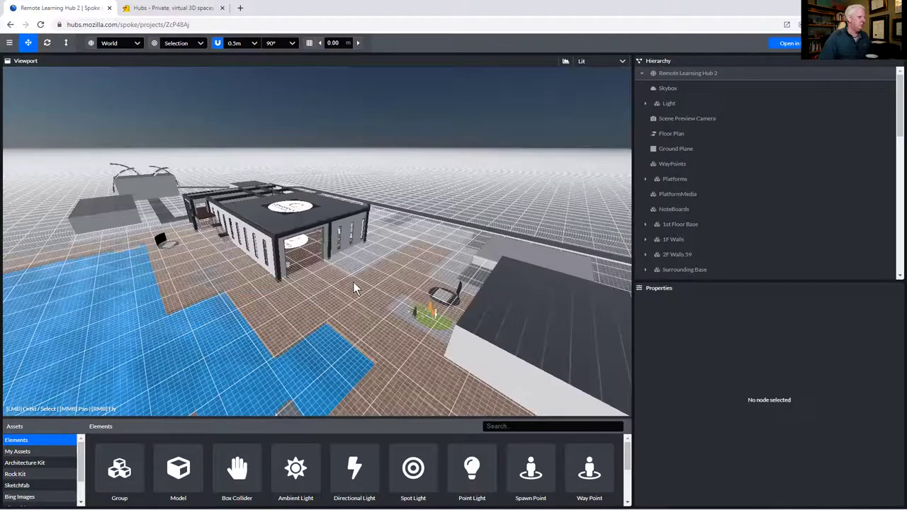
pyautogui.scroll(-3, 320, 282)
pyautogui.moveTo(196, 277); pyautogui.dragTo(129, 280)
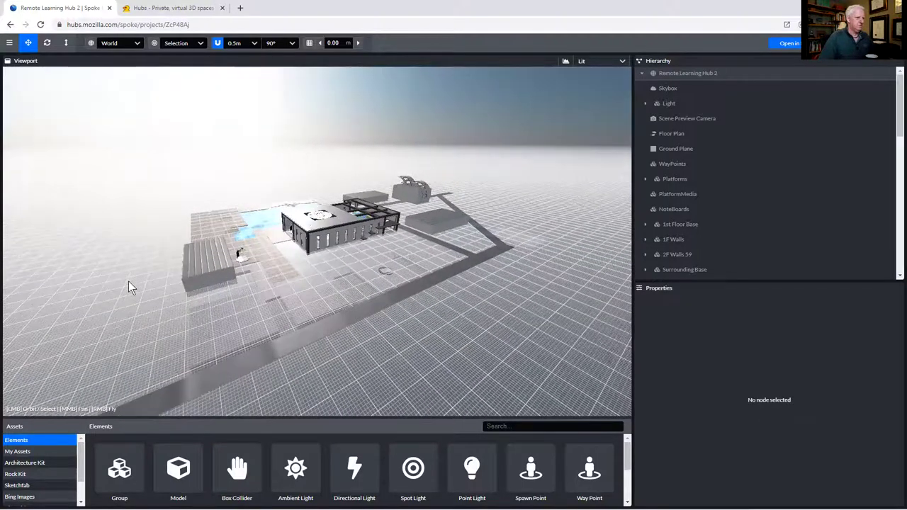
# - Move Gen Building 4 to Y 3.00 and Z -41.50, then orbit around to inspect it
pyautogui.click(217, 265)
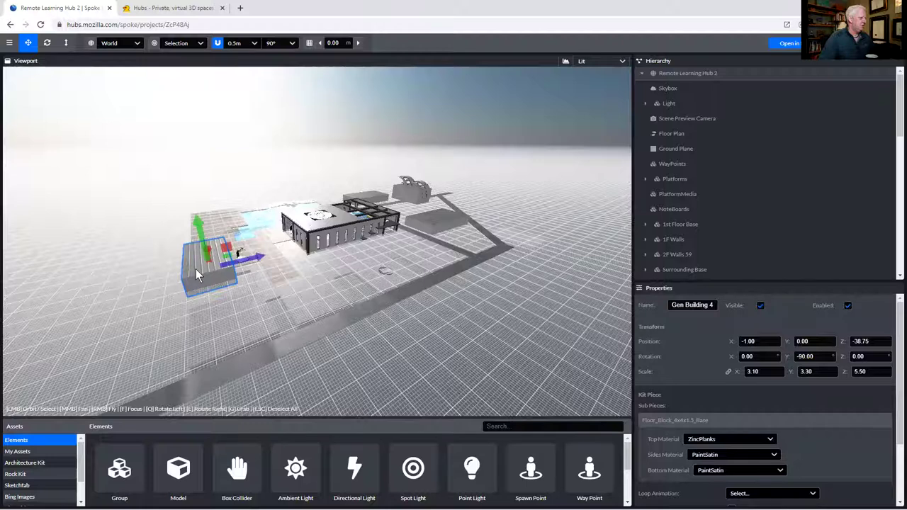
pyautogui.moveTo(253, 256)
pyautogui.mouseDown()
pyautogui.moveTo(301, 254)
pyautogui.moveTo(230, 264)
pyautogui.moveTo(246, 264)
pyautogui.mouseUp()
pyautogui.moveTo(186, 227)
pyautogui.mouseDown()
pyautogui.moveTo(177, 157)
pyautogui.moveTo(184, 219)
pyautogui.mouseUp()
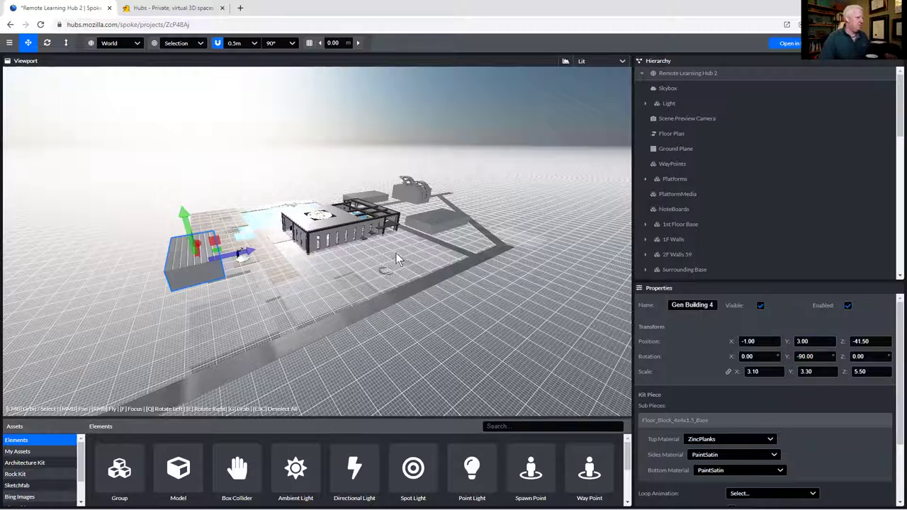
pyautogui.moveTo(397, 254); pyautogui.dragTo(280, 250)
pyautogui.moveTo(199, 248); pyautogui.dragTo(296, 242)
pyautogui.moveTo(305, 276); pyautogui.dragTo(377, 277)
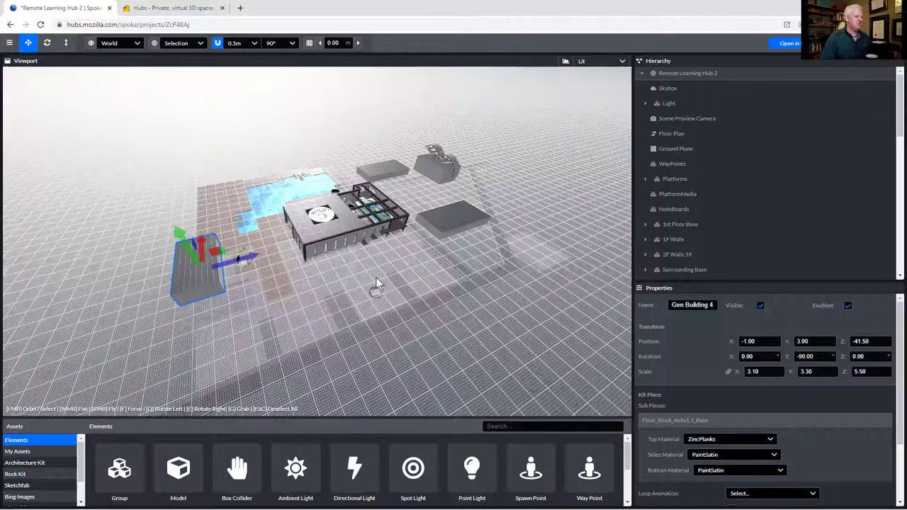
pyautogui.moveTo(614, 193); pyautogui.dragTo(519, 319)
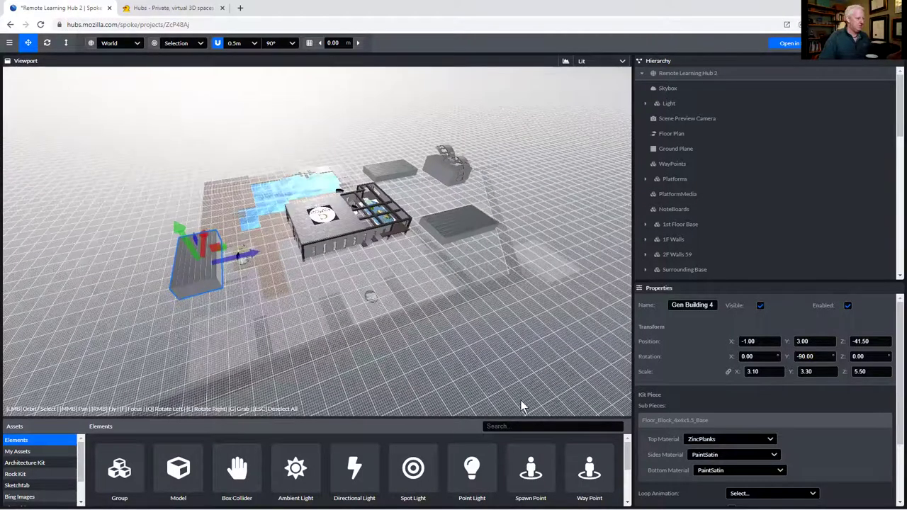
# - Place the Architecture Kit's Win_Insert_Trad_1x0.75_Horz window piece in the scene, then deselect it
pyautogui.click(21, 463)
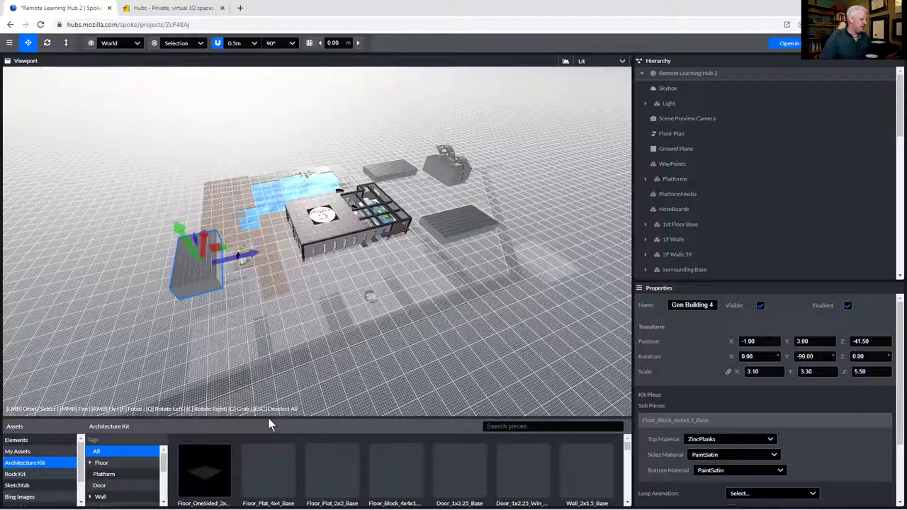
pyautogui.moveTo(265, 358); pyautogui.dragTo(263, 318)
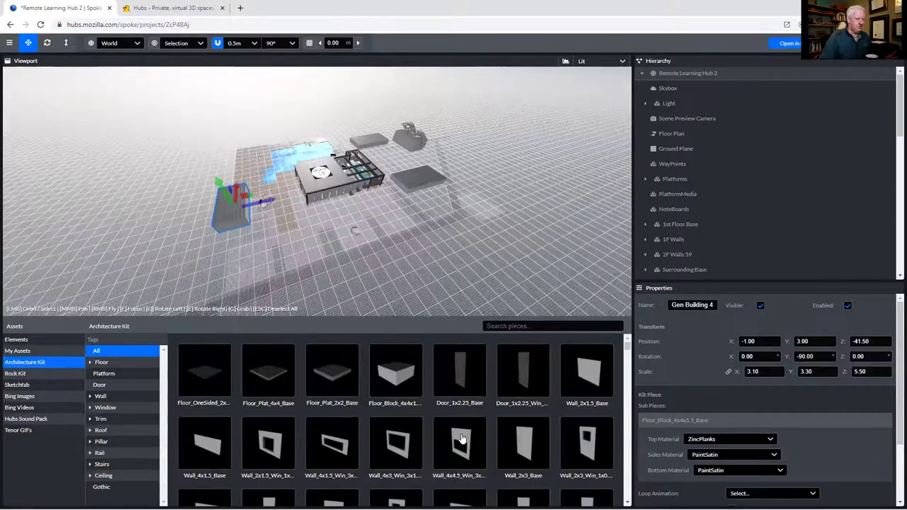
pyautogui.scroll(-3, 443, 467)
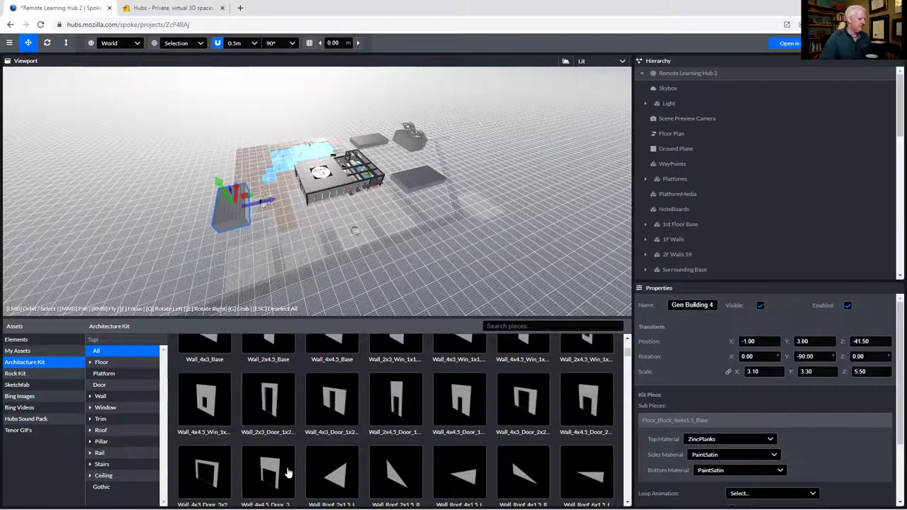
pyautogui.scroll(-5, 287, 473)
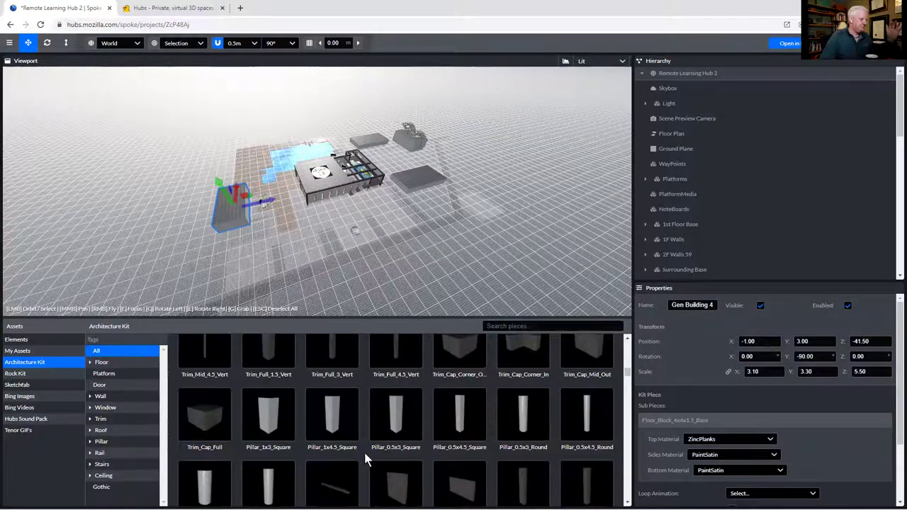
pyautogui.scroll(-5, 366, 458)
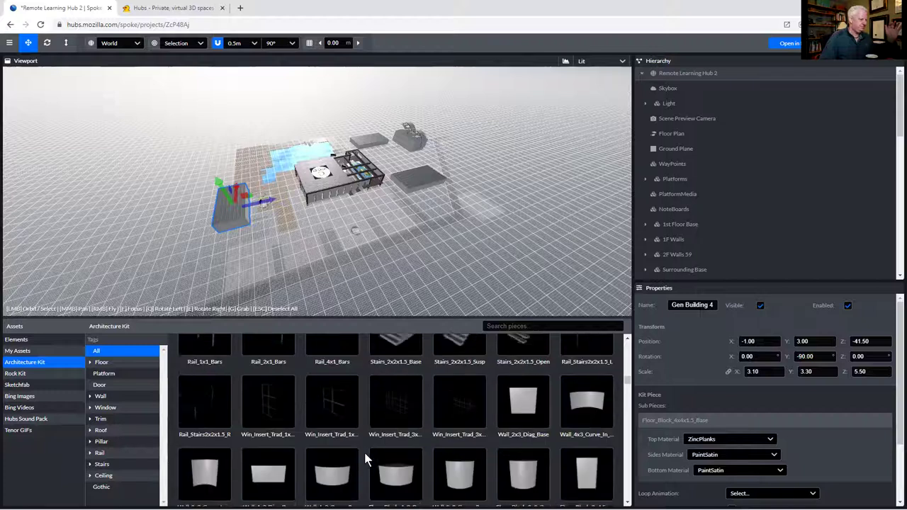
pyautogui.click(336, 399)
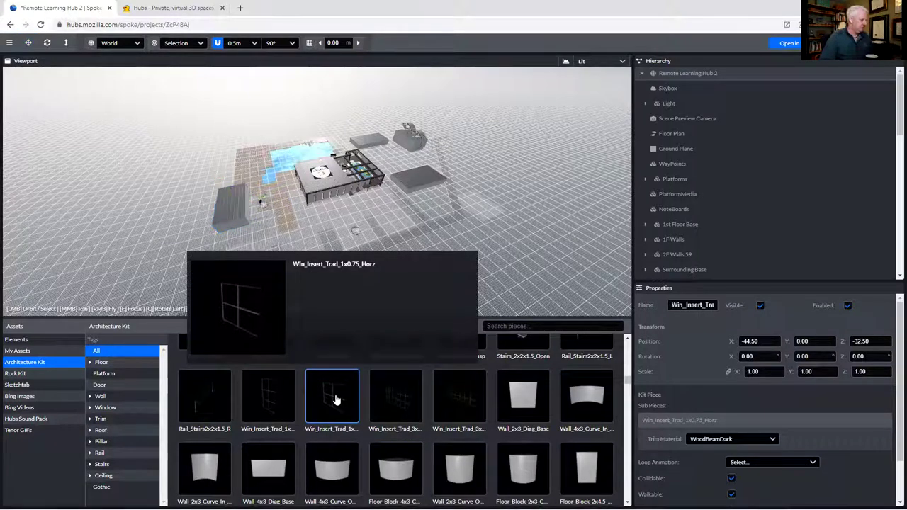
pyautogui.press('Escape')
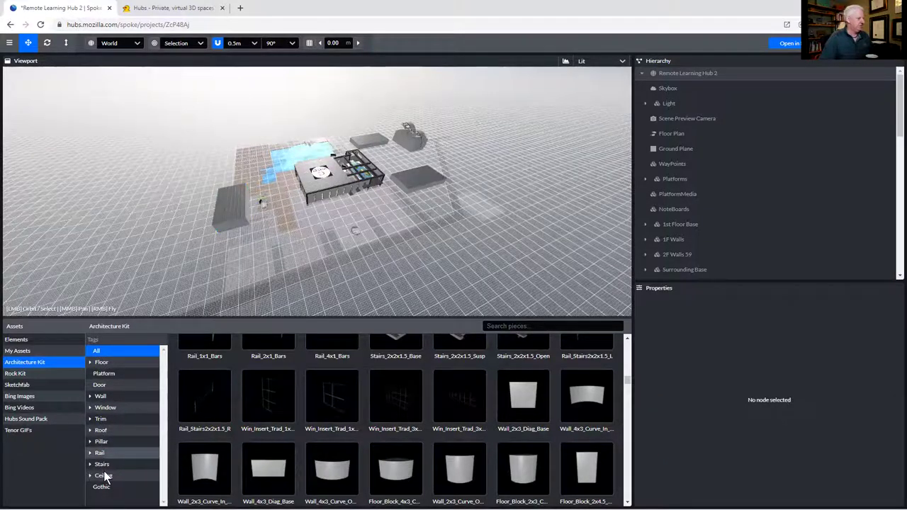
# - Switch the assets from Rock Kit to Sketchfab and preview models like the Vintage Film Camera
pyautogui.click(21, 374)
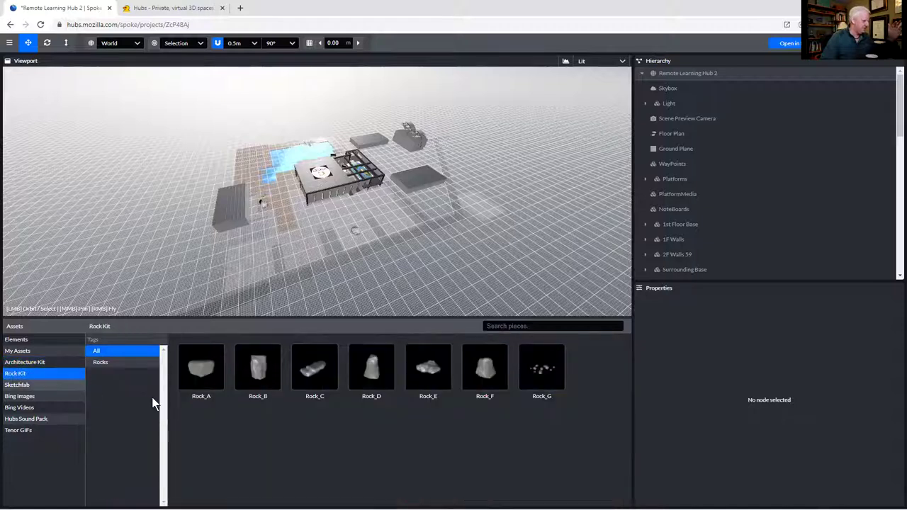
pyautogui.click(30, 384)
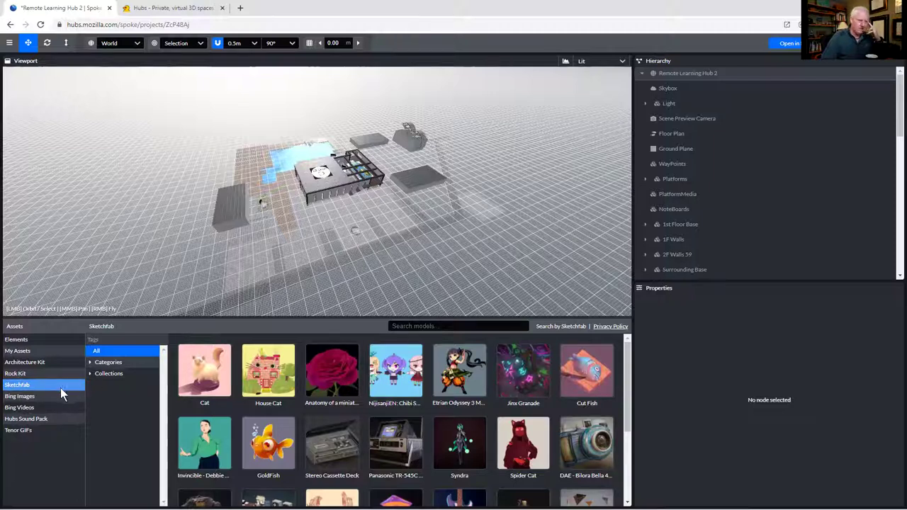
pyautogui.scroll(-2, 469, 402)
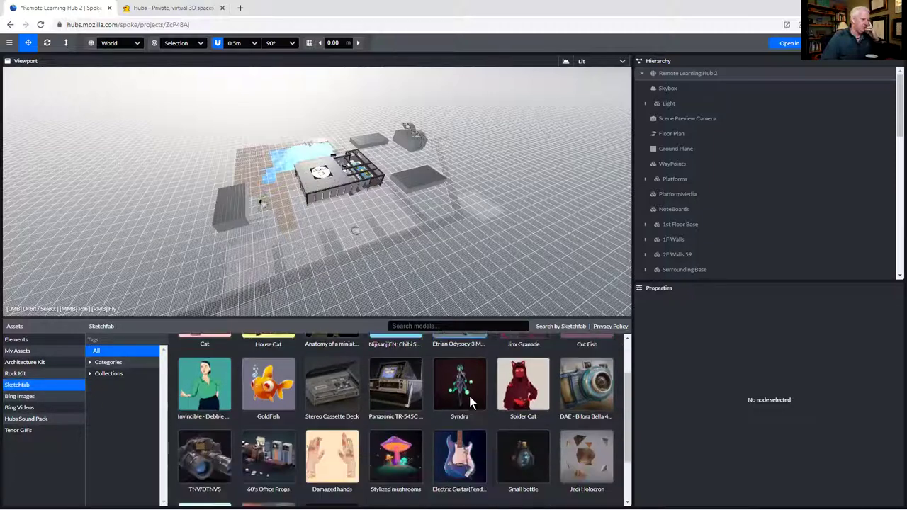
pyautogui.moveTo(470, 401)
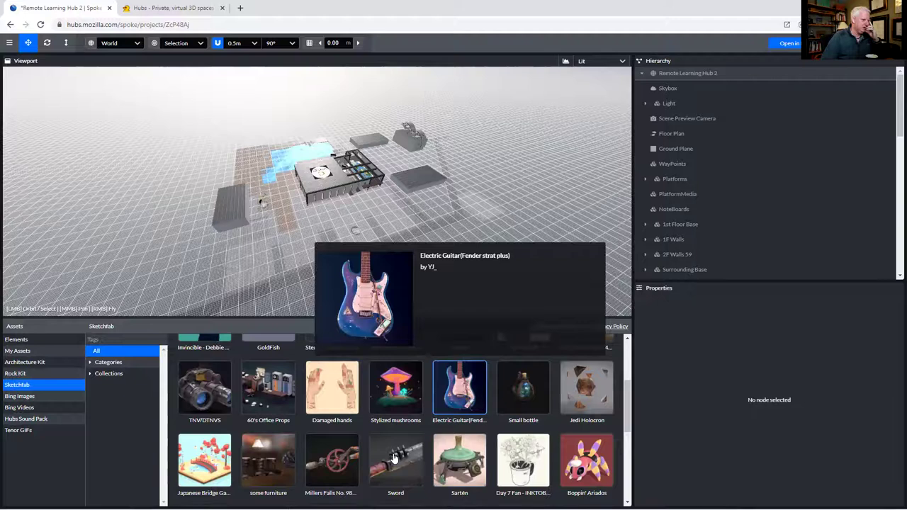
pyautogui.scroll(-2, 426, 375)
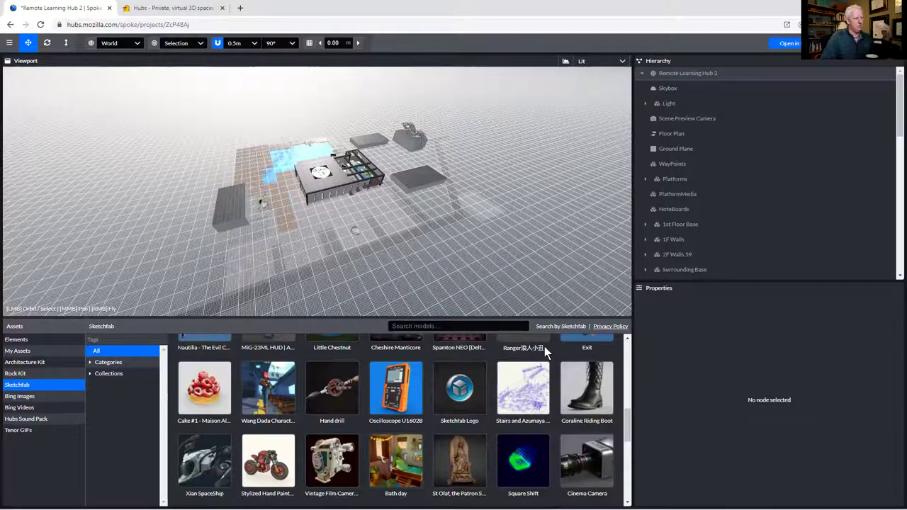
pyautogui.moveTo(522, 395)
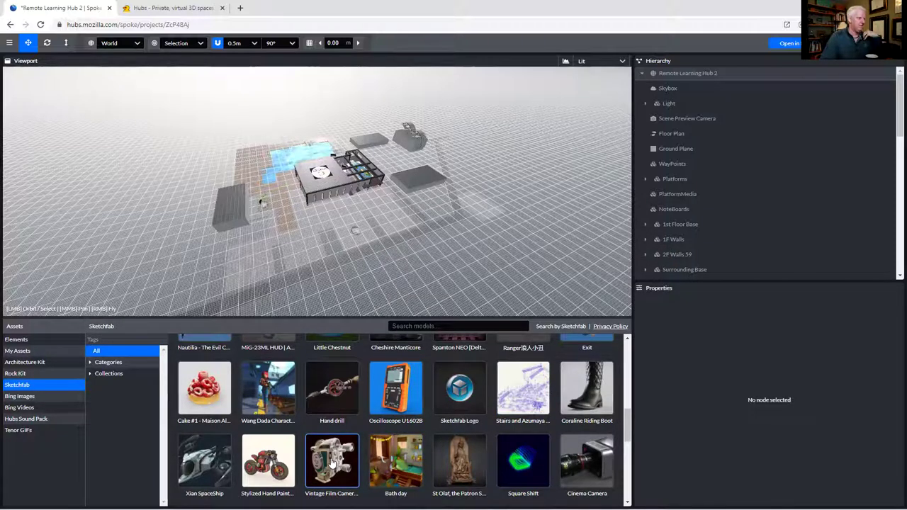
pyautogui.moveTo(332, 462)
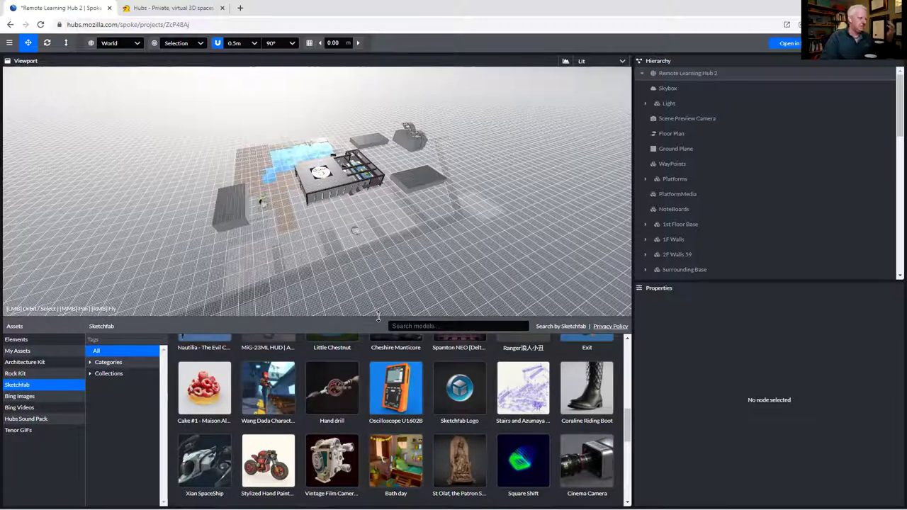
# - Enlarge the scene view and orbit around the layout until the pool and building are framed
pyautogui.moveTo(379, 316); pyautogui.dragTo(380, 444)
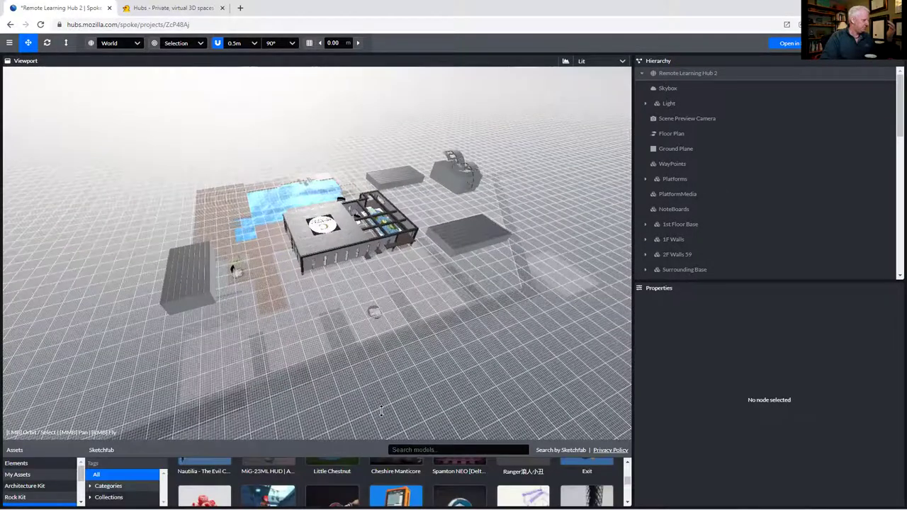
pyautogui.moveTo(380, 411); pyautogui.dragTo(381, 409)
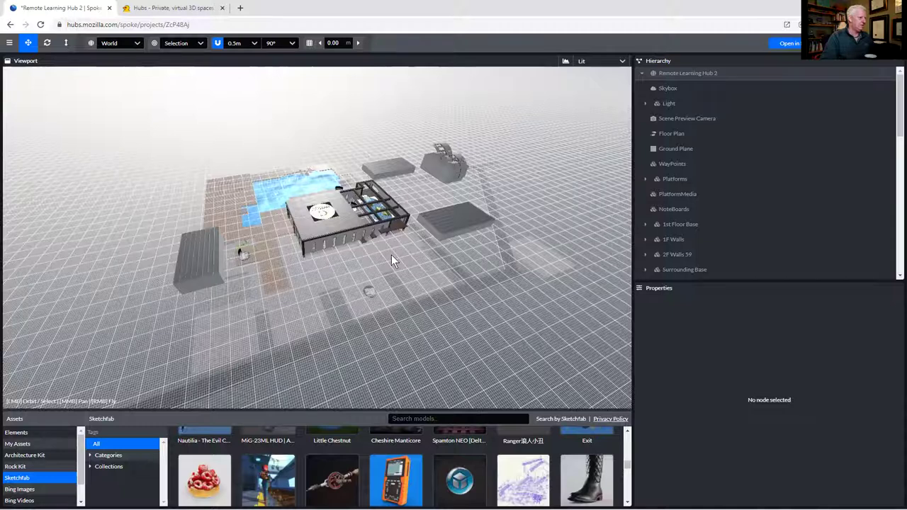
pyautogui.moveTo(320, 277); pyautogui.dragTo(339, 288, button='middle')
pyautogui.moveTo(340, 288); pyautogui.dragTo(330, 283, button='right')
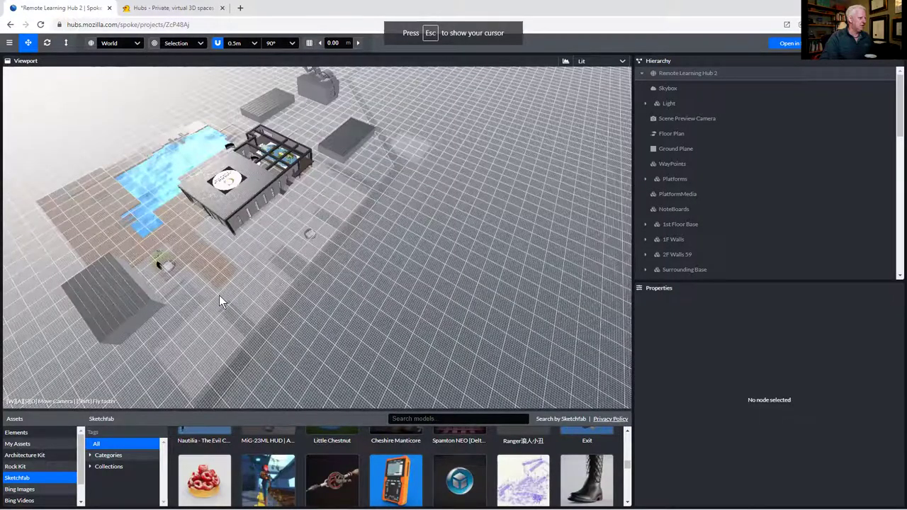
pyautogui.moveTo(219, 295); pyautogui.dragTo(277, 289, button='right')
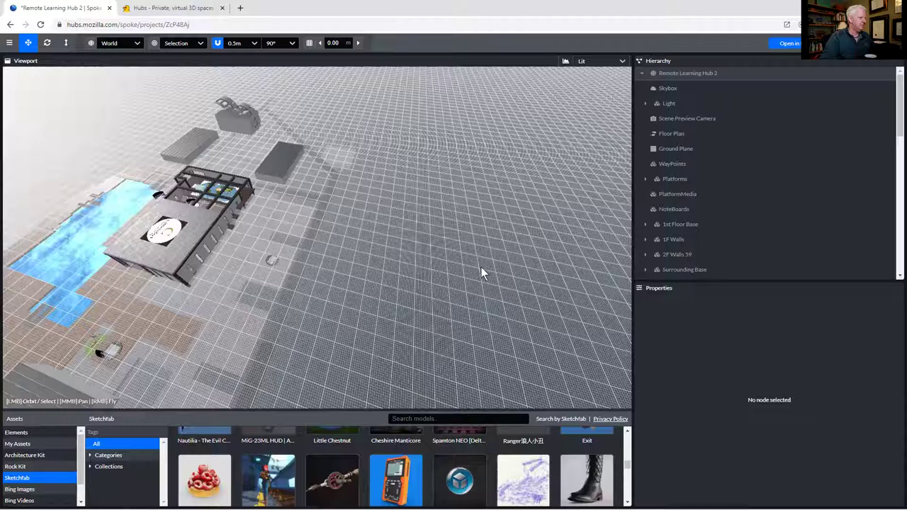
pyautogui.moveTo(482, 269); pyautogui.dragTo(343, 291)
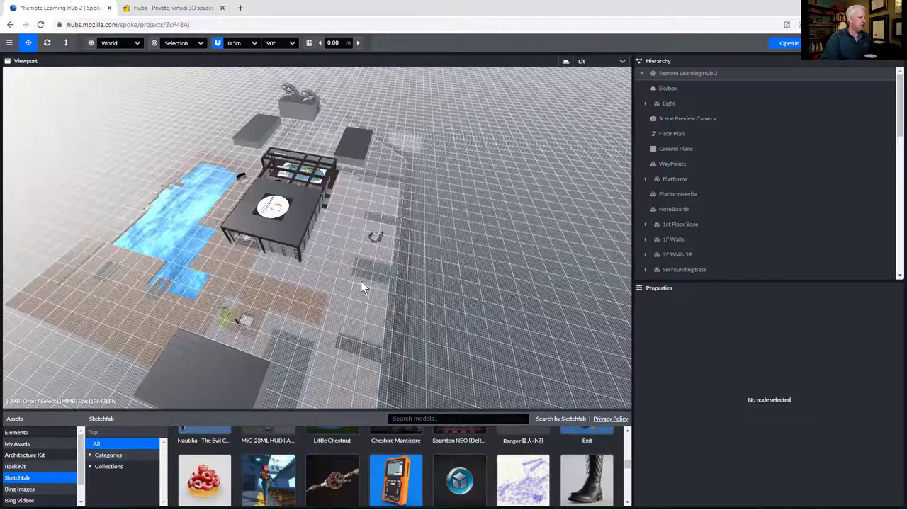
pyautogui.moveTo(343, 291); pyautogui.dragTo(234, 314, button='right')
pyautogui.moveTo(355, 240); pyautogui.dragTo(281, 238, button='right')
pyautogui.moveTo(415, 243); pyautogui.dragTo(433, 242)
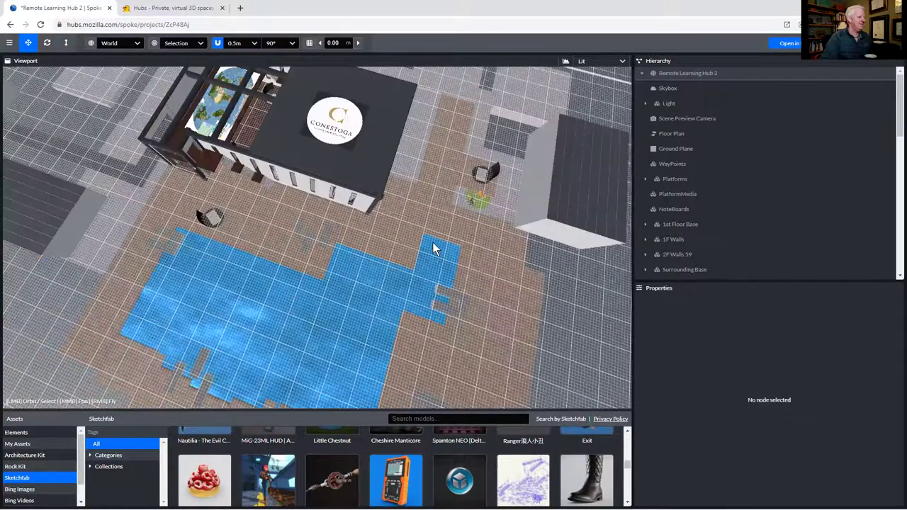
# - Pull back above the building, then fly in toward the Conestoga-logo roof
pyautogui.scroll(-1, 433, 242)
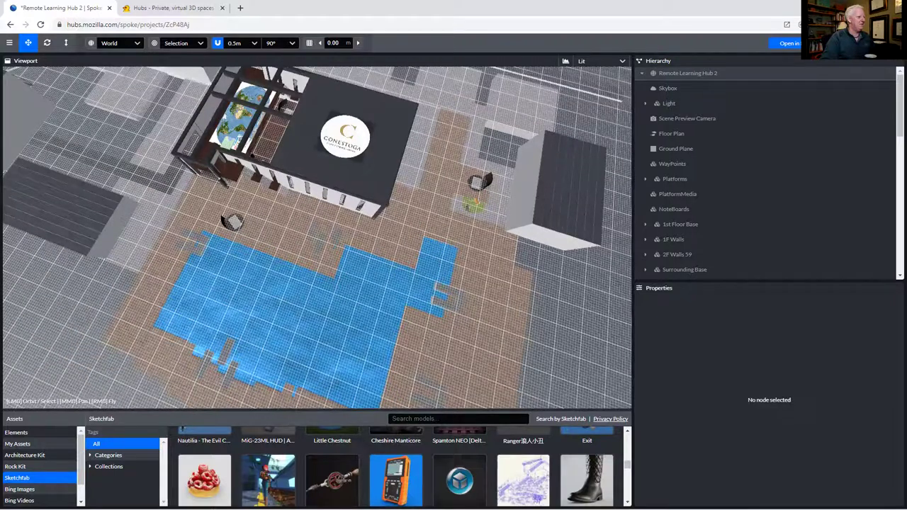
pyautogui.press('s')
pyautogui.moveTo(432, 242); pyautogui.dragTo(432, 242, button='right')
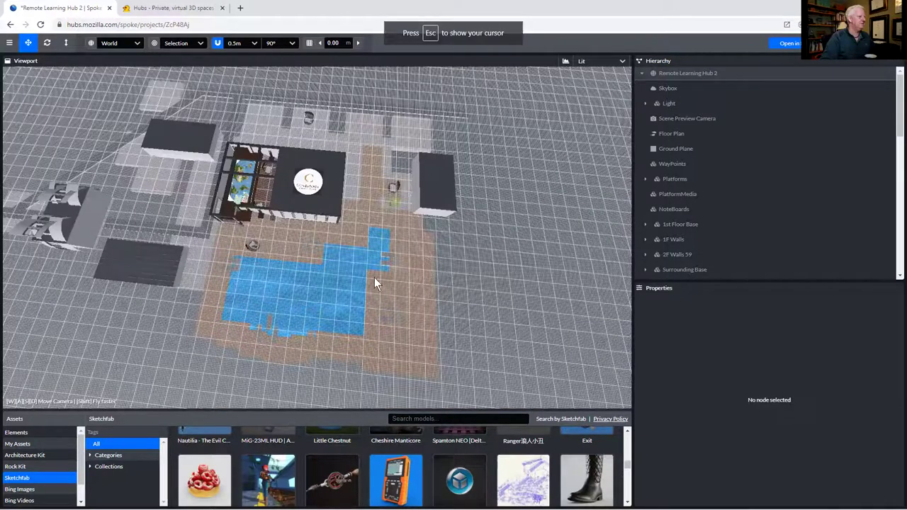
pyautogui.moveTo(276, 252); pyautogui.dragTo(279, 251, button='right')
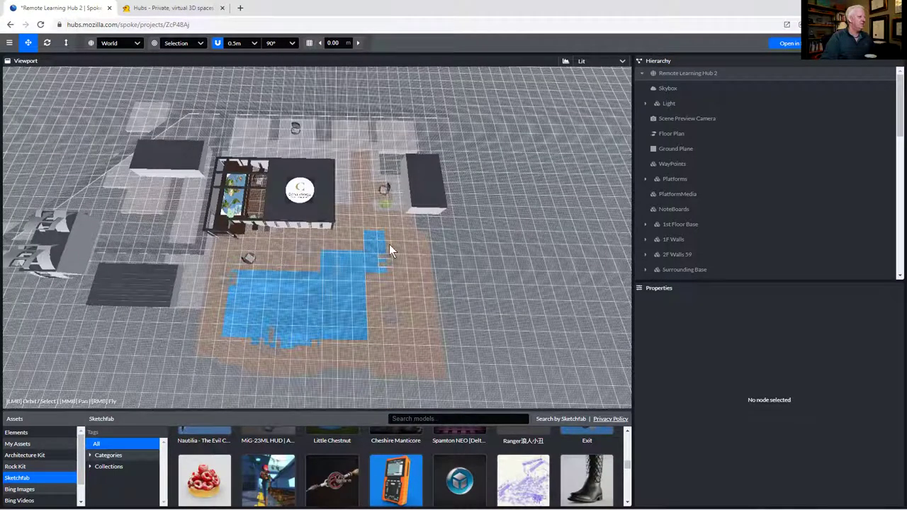
pyautogui.moveTo(427, 251); pyautogui.dragTo(426, 251, button='middle')
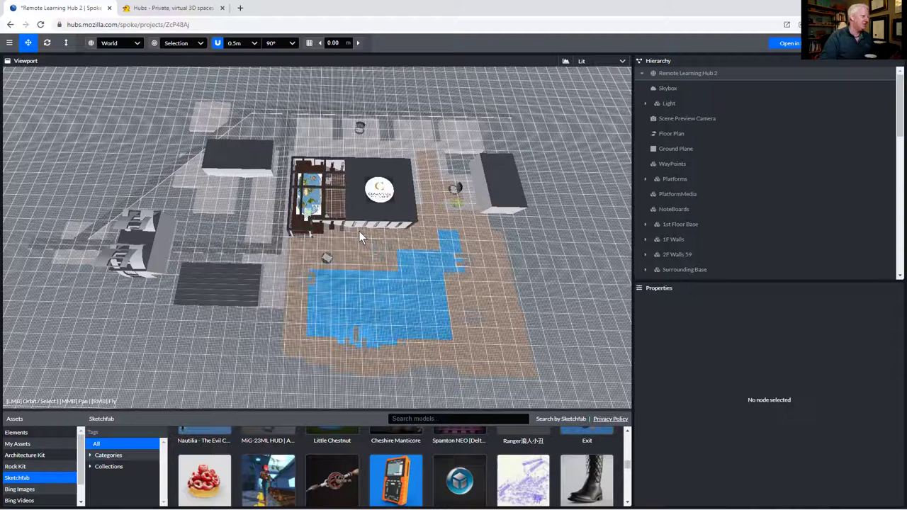
pyautogui.scroll(2, 352, 212)
pyautogui.moveTo(352, 212); pyautogui.dragTo(357, 214, button='right')
# - Fly down into the building and turn toward the stairs and wall slides
pyautogui.press('w')
pyautogui.scroll(-3, 363, 209)
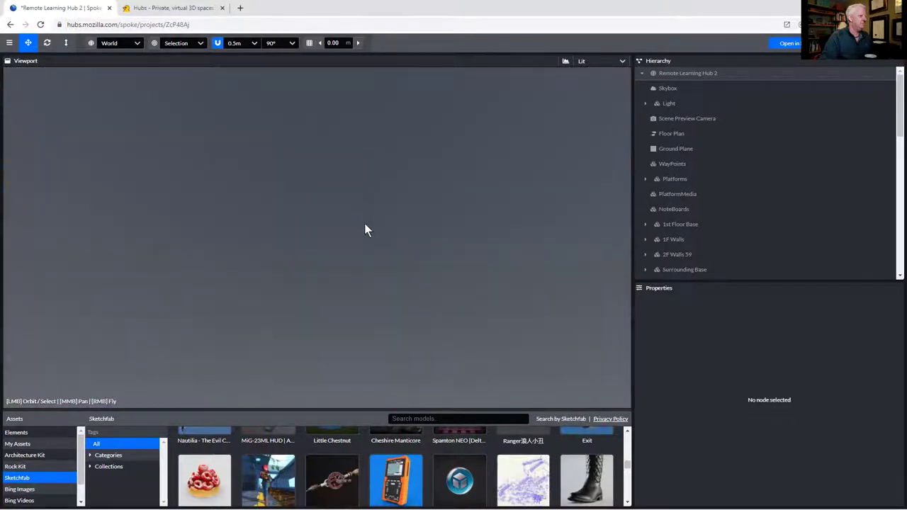
pyautogui.scroll(-5, 364, 229)
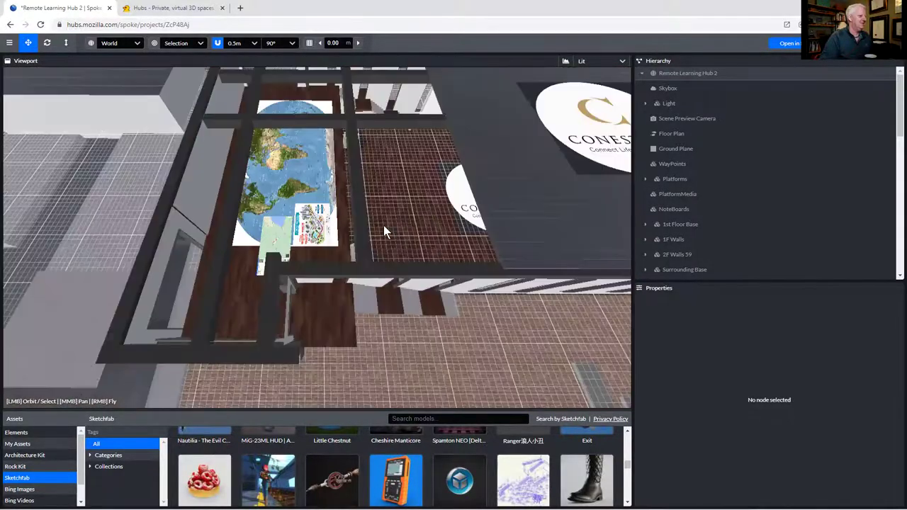
pyautogui.moveTo(383, 225); pyautogui.dragTo(342, 220, button='right')
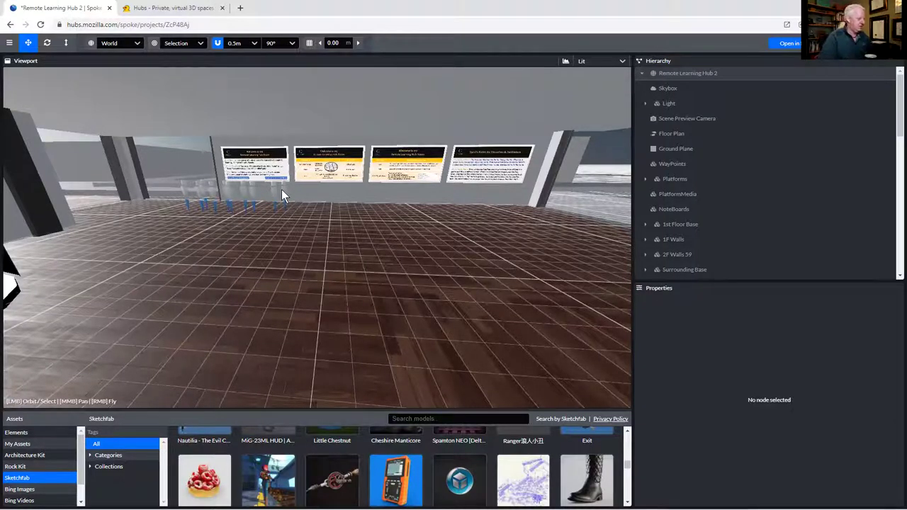
pyautogui.moveTo(282, 189); pyautogui.dragTo(200, 234, button='right')
pyautogui.press('w')
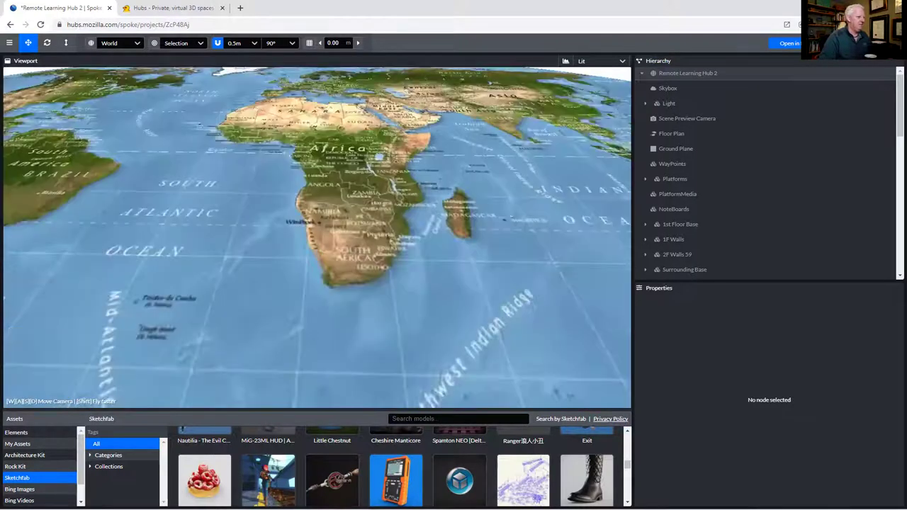
# - Back out from the Africa close-up to frame the Large Tech Talent Pool poster on the map
pyautogui.scroll(5, 315, 238)
pyautogui.moveTo(316, 238); pyautogui.dragTo(154, 118, button='right')
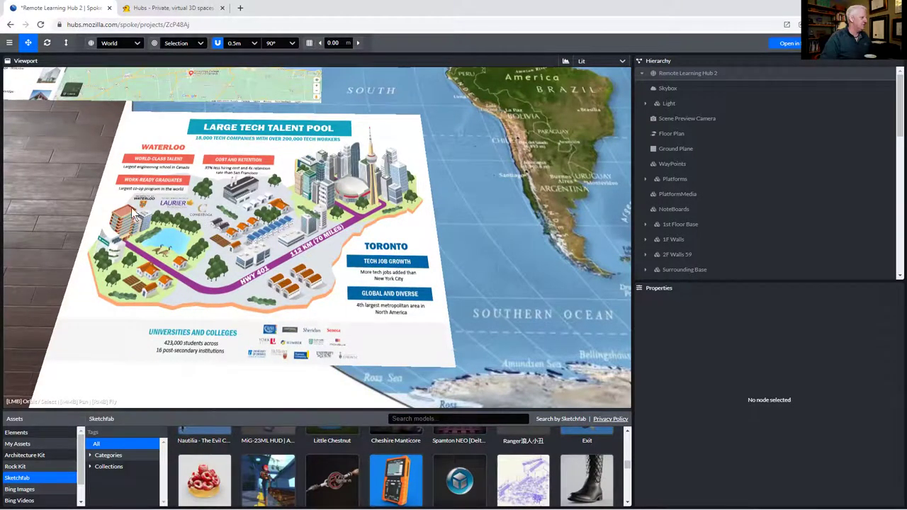
# - Fly over the tech-talent poster to the Ontario campus map board and angle down onto it
pyautogui.moveTo(204, 161); pyautogui.dragTo(204, 161, button='right')
pyautogui.press('w')
pyautogui.press('s')
pyautogui.press('s')
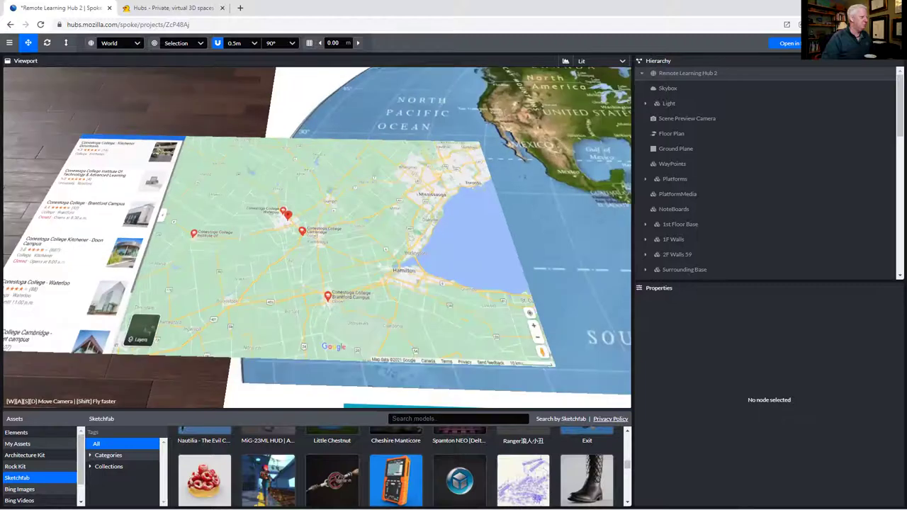
pyautogui.press('a')
pyautogui.press('s')
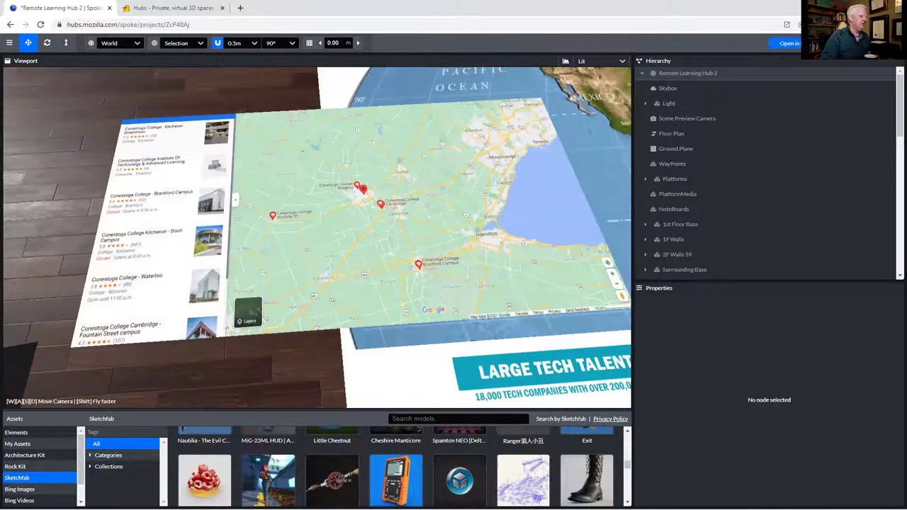
pyautogui.press('w')
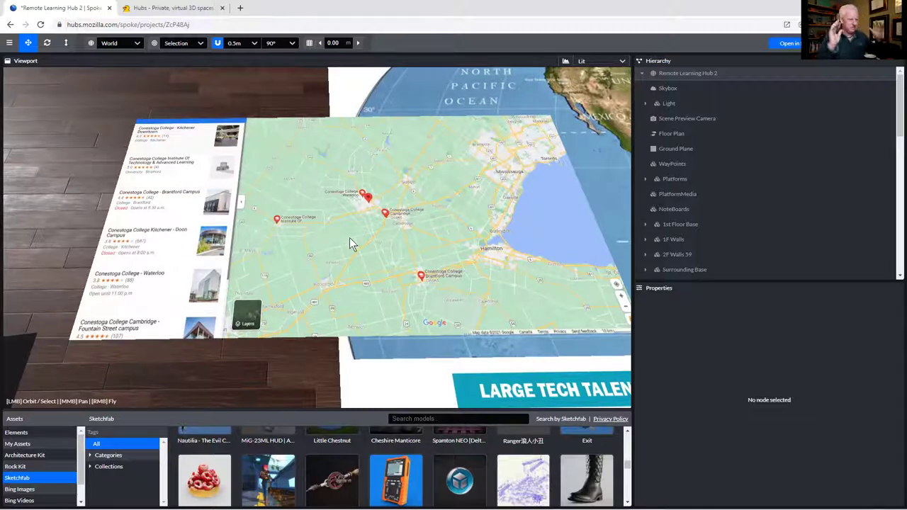
pyautogui.moveTo(397, 234); pyautogui.dragTo(380, 213, button='right')
pyautogui.moveTo(417, 240); pyautogui.dragTo(417, 240, button='right')
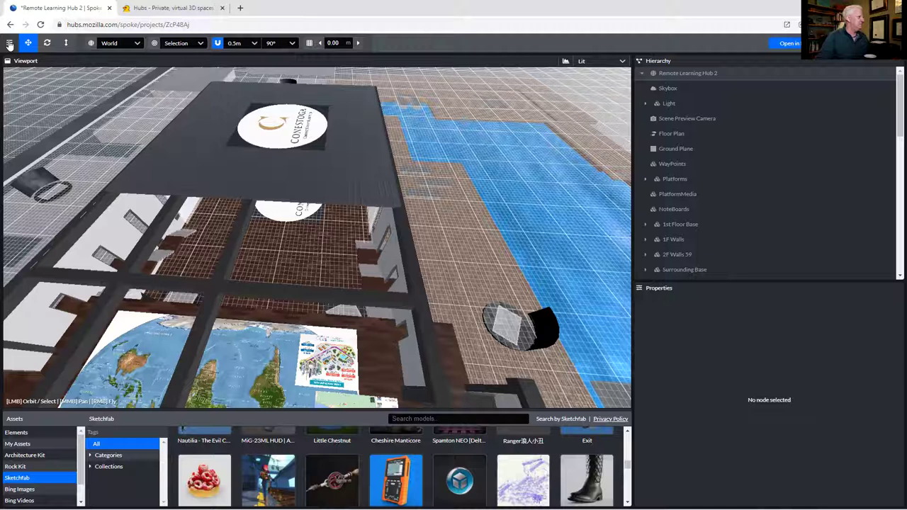
# - Leave Remote Learning Hub 2 without saving and open the Remote Learning Hub 4 project
pyautogui.click(9, 44)
pyautogui.click(14, 65)
pyautogui.click(505, 86)
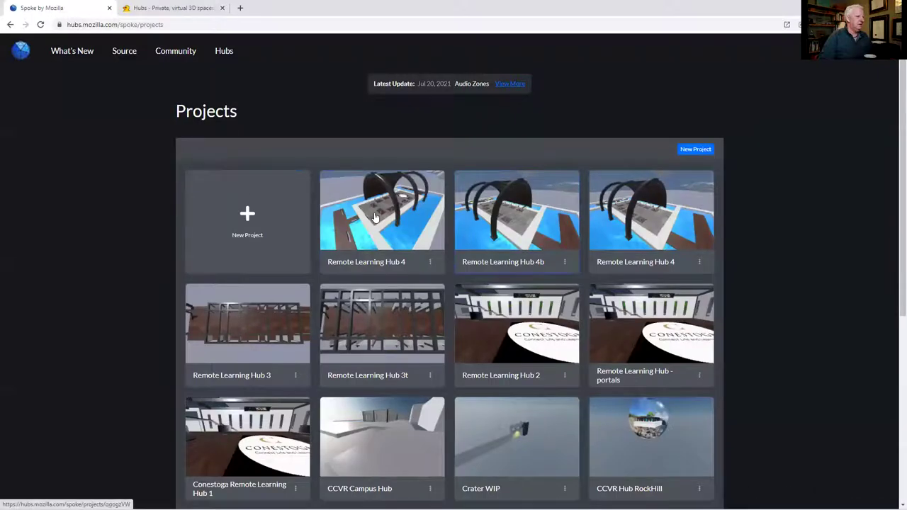
pyautogui.click(377, 217)
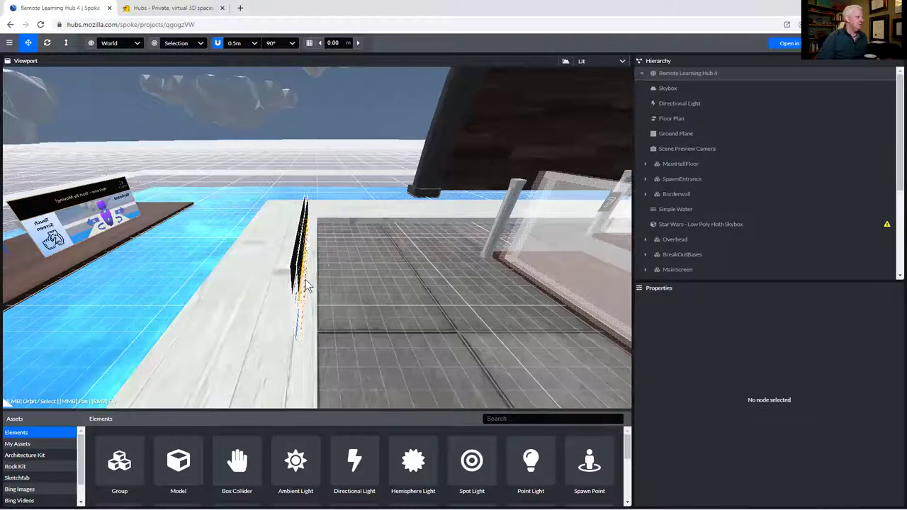
# - Orbit around the Hub 4 hall and fly back to reveal the pool and walkway
pyautogui.moveTo(269, 287); pyautogui.dragTo(210, 285)
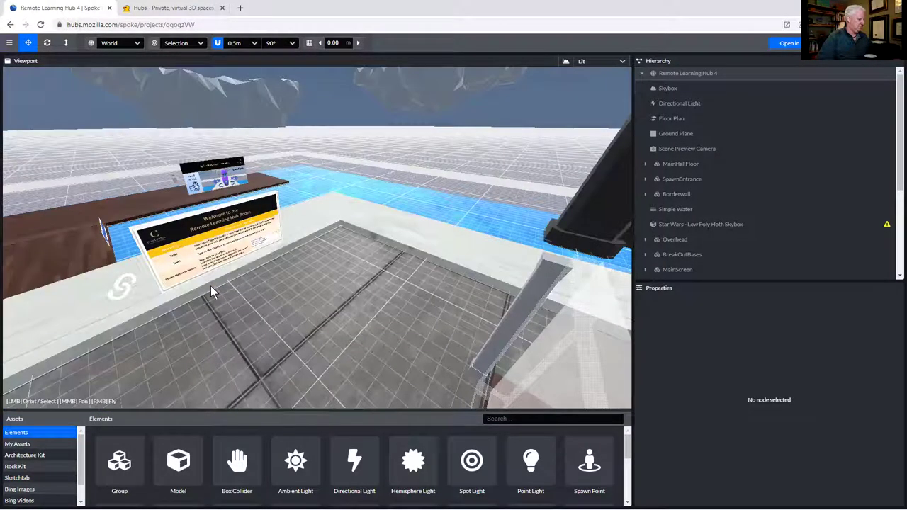
pyautogui.moveTo(211, 286)
pyautogui.mouseDown(button='right')
pyautogui.moveTo(185, 286)
pyautogui.moveTo(188, 268)
pyautogui.moveTo(183, 326)
pyautogui.moveTo(283, 337)
pyautogui.moveTo(198, 334)
pyautogui.moveTo(213, 291)
pyautogui.mouseUp(button='right')
pyautogui.press('s')
pyautogui.press('s')
pyautogui.press('s')
pyautogui.press('s')
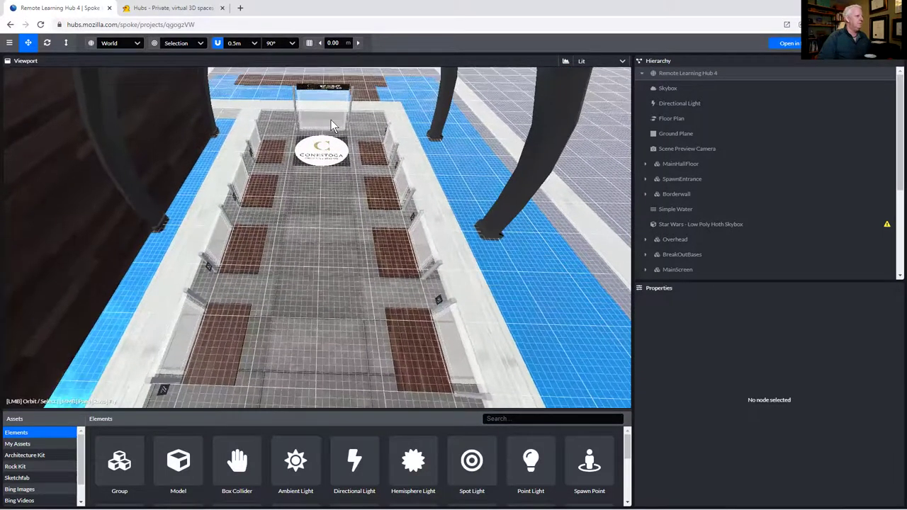
# - Select Media Frame 1, the 8 × 6 Only 2D Media frame at the hall's head
pyautogui.click(324, 108)
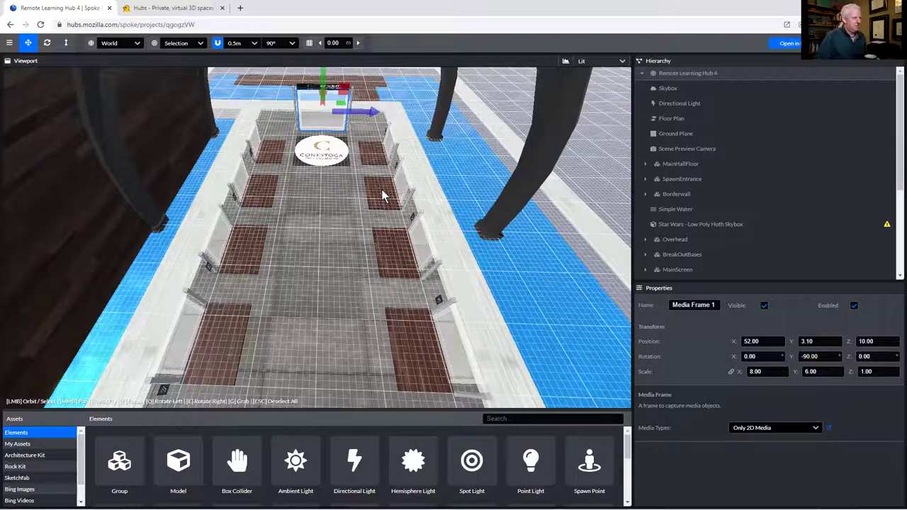
# - Inspect a WoodPlanksDark floor tile, fly above the hall, then select the StoneBlocks Floor_Plat_2x2 walkway
pyautogui.click(382, 189)
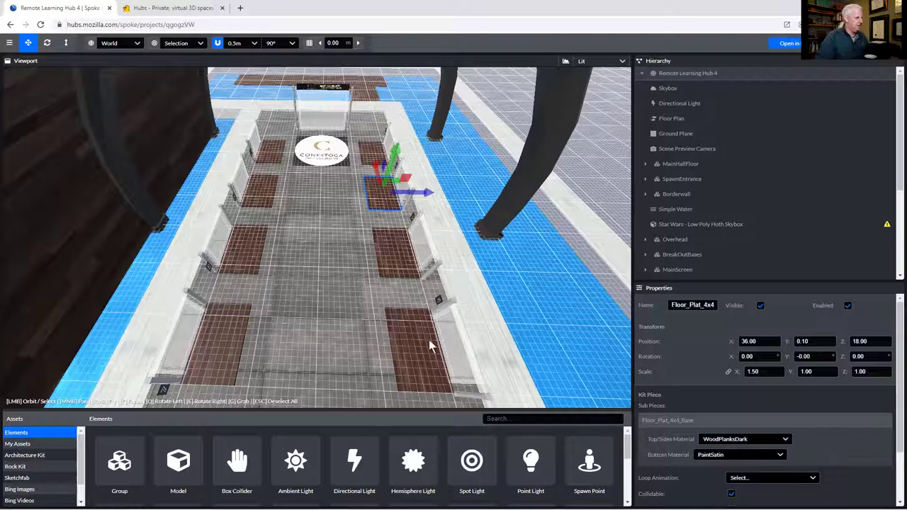
pyautogui.moveTo(363, 317); pyautogui.dragTo(394, 316, button='right')
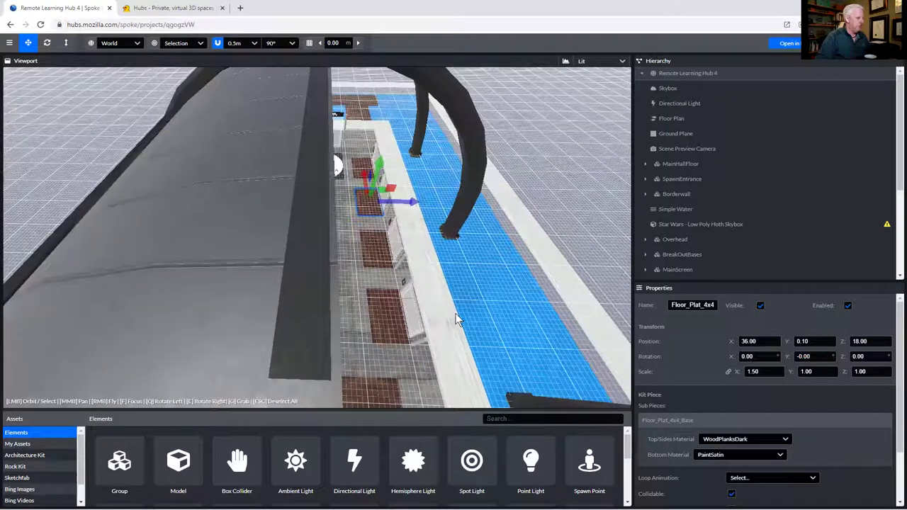
pyautogui.moveTo(456, 319); pyautogui.dragTo(440, 333, button='right')
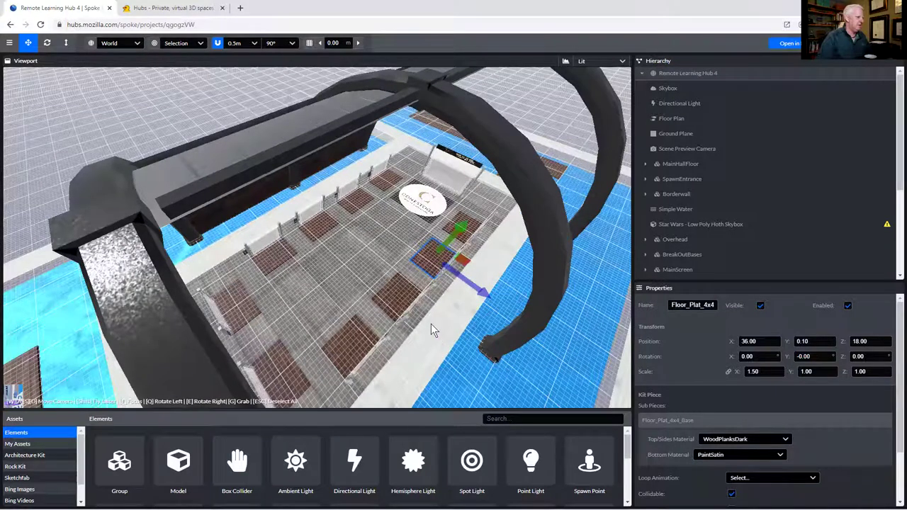
pyautogui.scroll(-3, 431, 324)
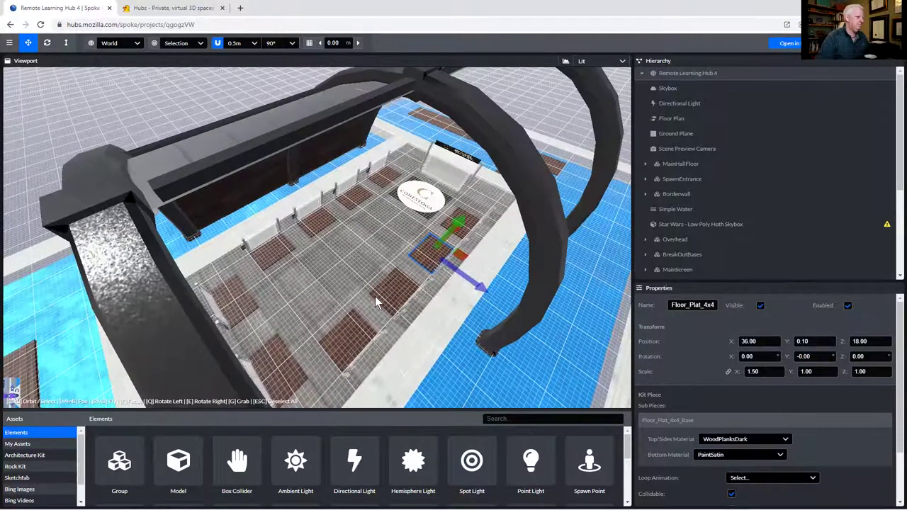
pyautogui.scroll(-1, 376, 301)
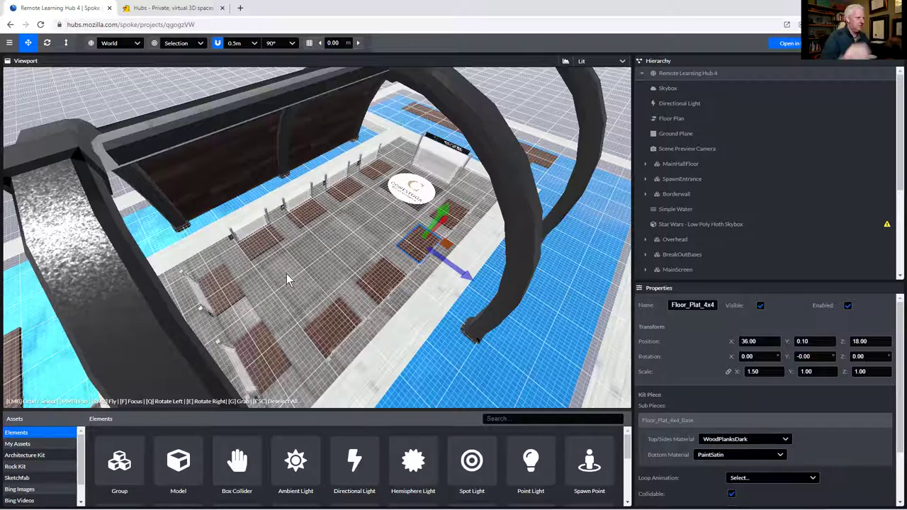
pyautogui.click(408, 320)
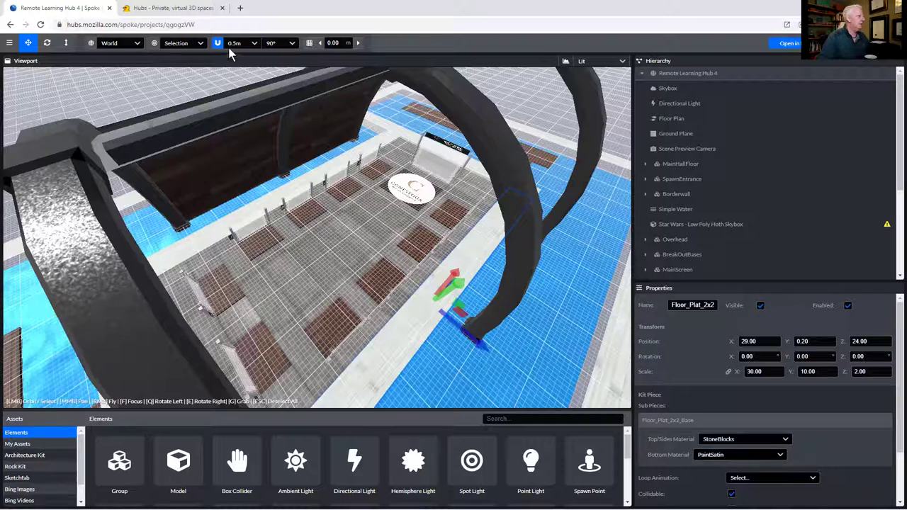
# - Change the snap distance from 0.5m to 2m
pyautogui.click(253, 44)
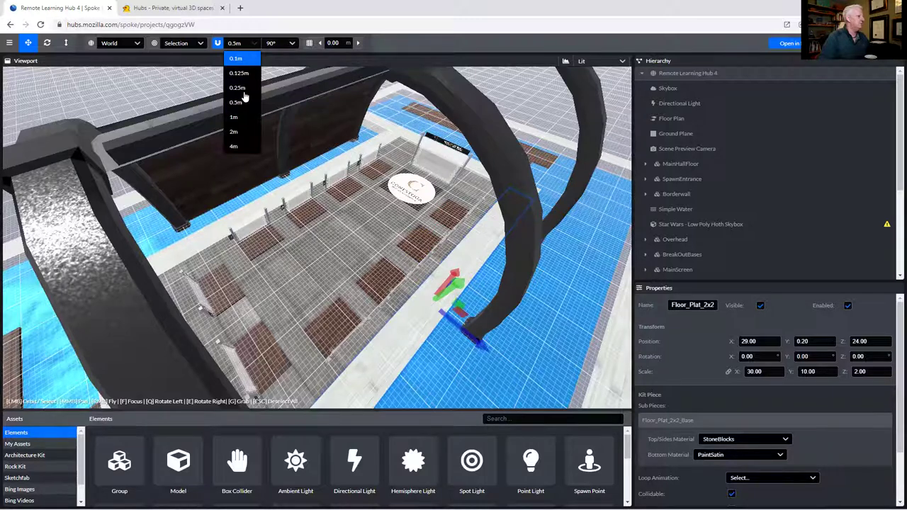
pyautogui.click(238, 137)
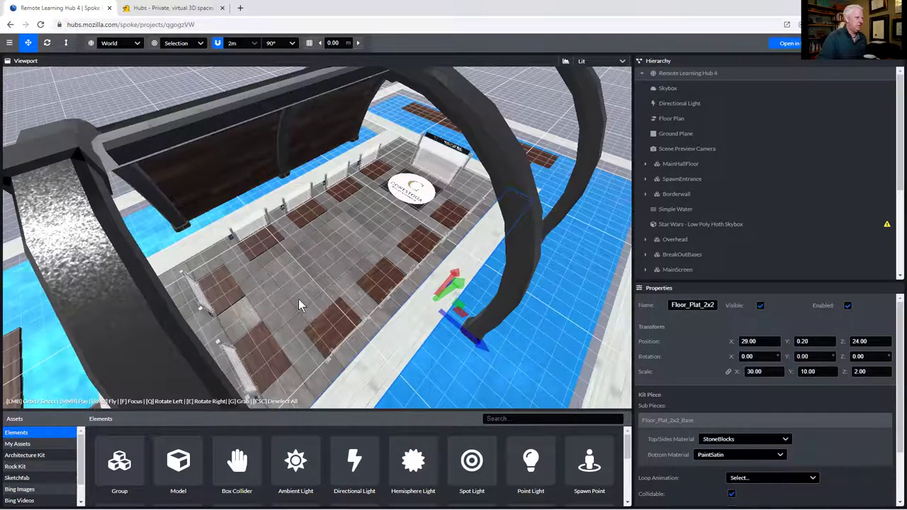
# - Zoom out and orbit to a high view of the whole classroom, arches, water and sky
pyautogui.scroll(-2, 299, 299)
pyautogui.scroll(-2, 298, 300)
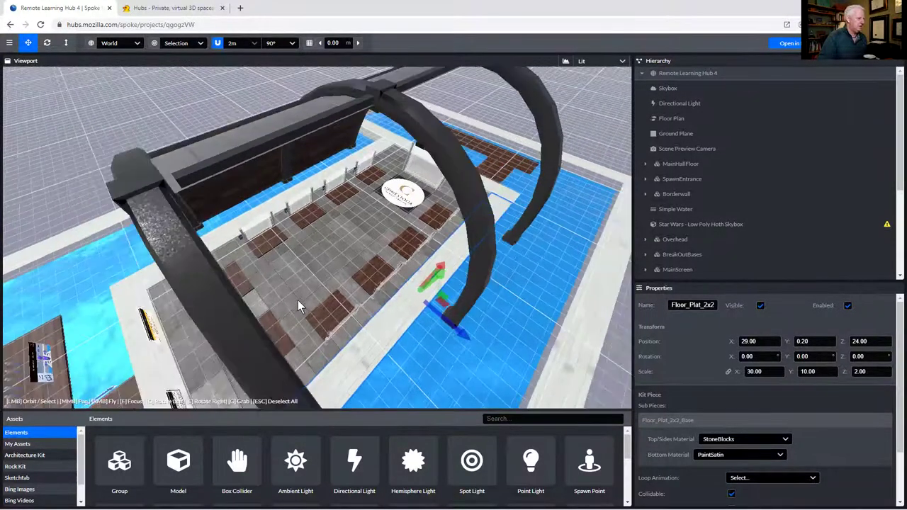
pyautogui.scroll(-2, 297, 300)
pyautogui.moveTo(303, 294); pyautogui.dragTo(412, 303)
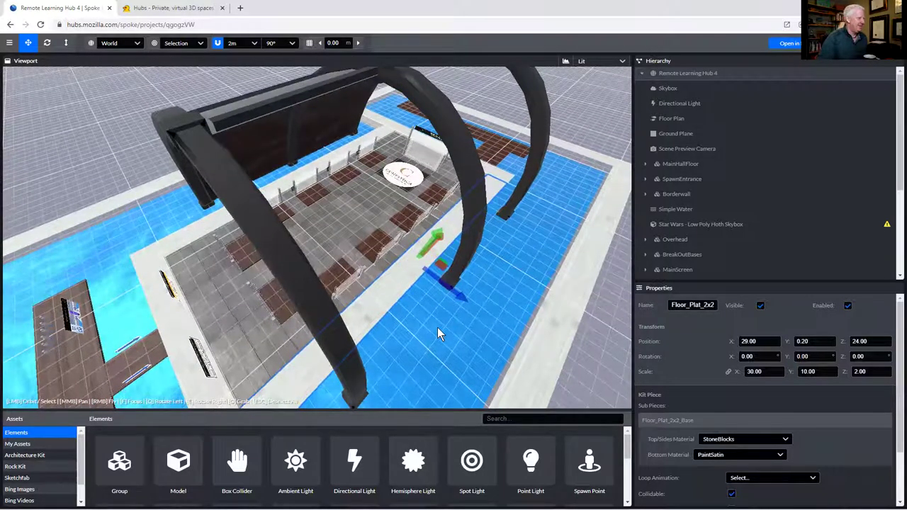
pyautogui.scroll(-2, 438, 328)
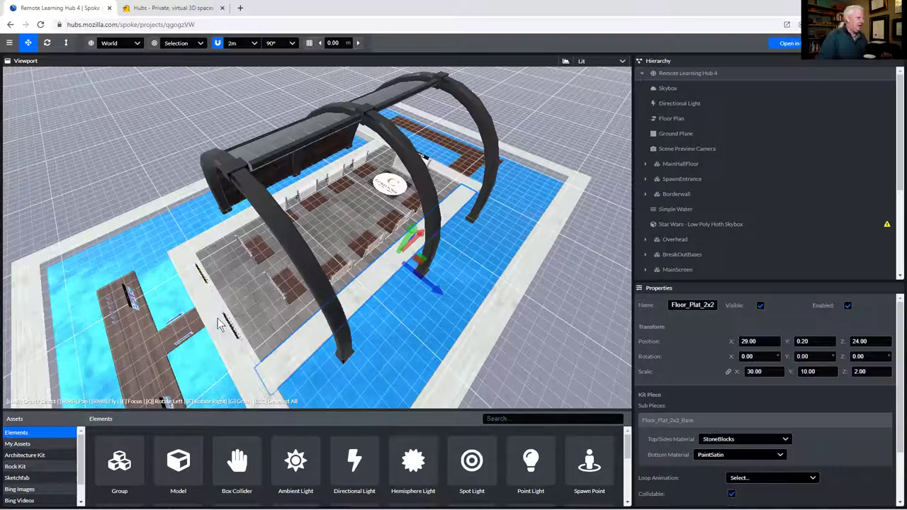
pyautogui.moveTo(222, 319); pyautogui.dragTo(241, 293)
pyautogui.moveTo(259, 252); pyautogui.dragTo(264, 213)
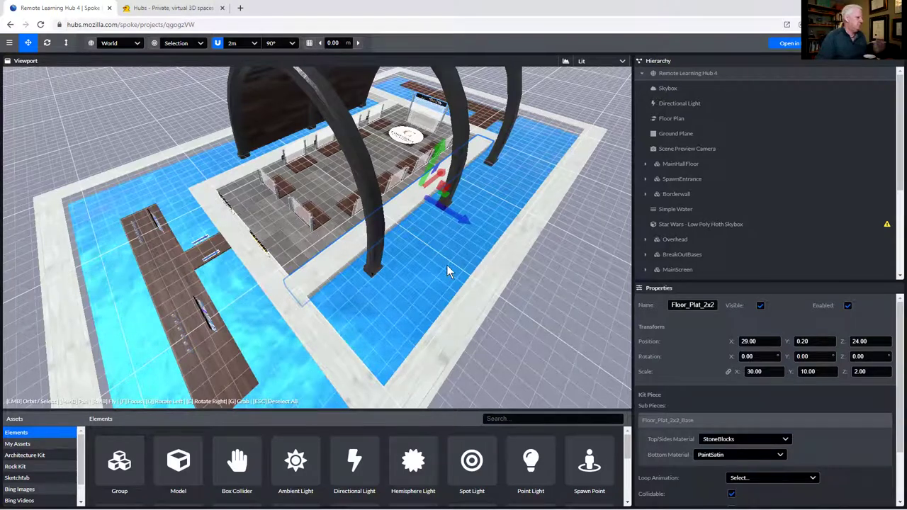
pyautogui.moveTo(445, 264); pyautogui.dragTo(458, 298)
pyautogui.moveTo(439, 265); pyautogui.dragTo(435, 271)
pyautogui.moveTo(435, 268)
pyautogui.mouseDown(button='right')
pyautogui.moveTo(424, 234)
pyautogui.moveTo(371, 204)
pyautogui.moveTo(414, 218)
pyautogui.moveTo(435, 268)
pyautogui.mouseUp(button='right')
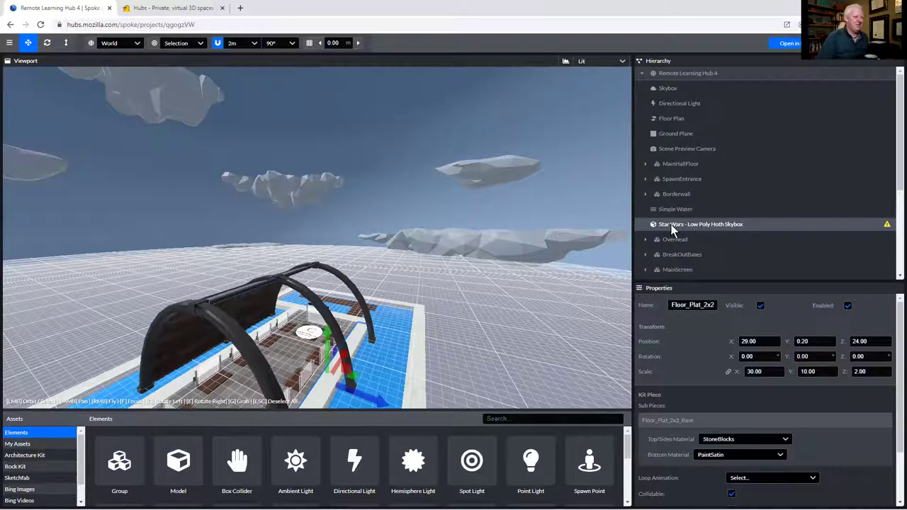
# - Check the polygon-count warning on the Star Wars - Low Poly Hoth Skybox, then switch to Hubs
pyautogui.click(888, 227)
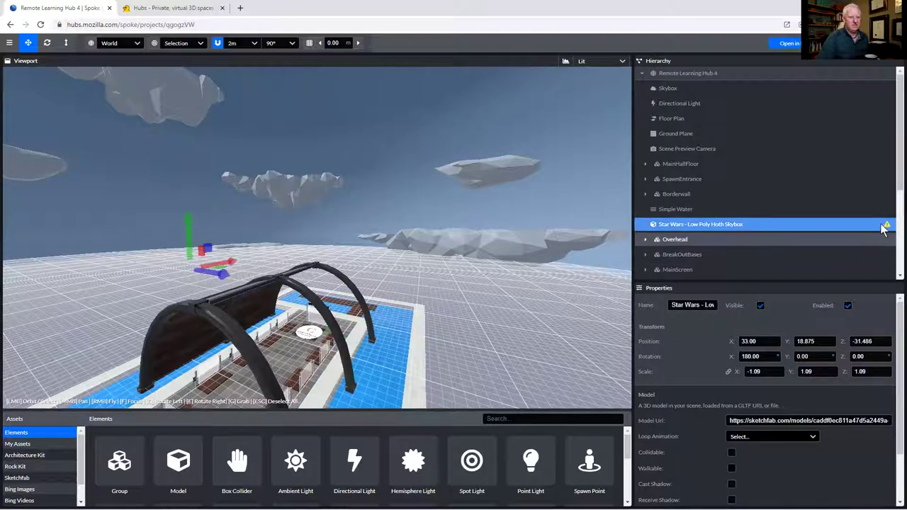
pyautogui.moveTo(889, 228)
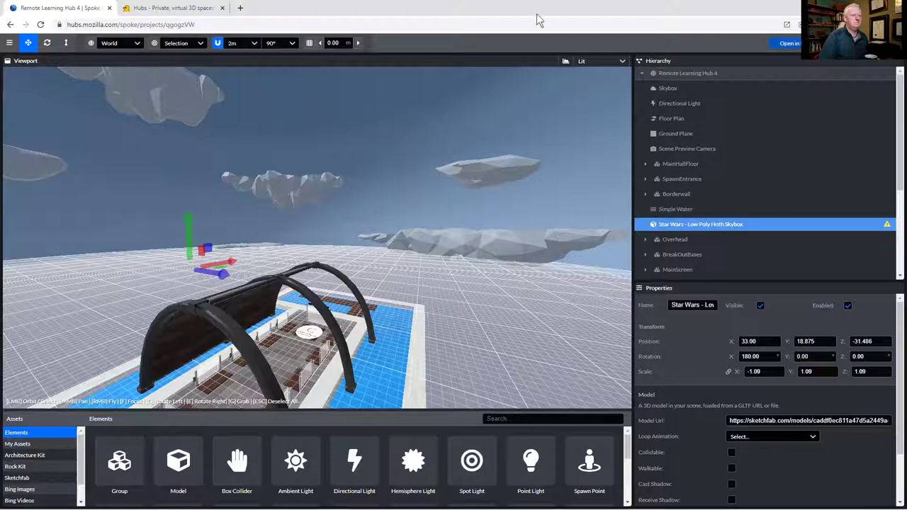
pyautogui.click(183, 9)
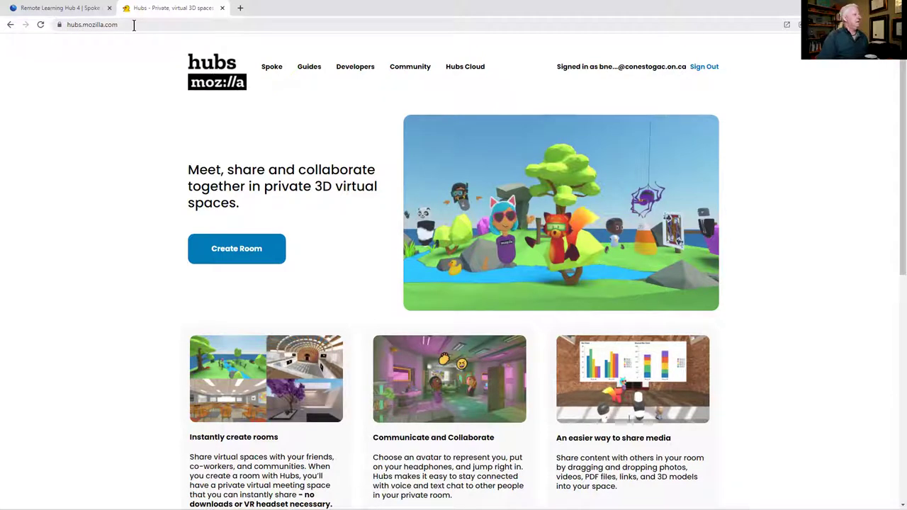
# - Return to the Hubs home page and scroll down to the five Favorite Rooms
pyautogui.click(56, 9)
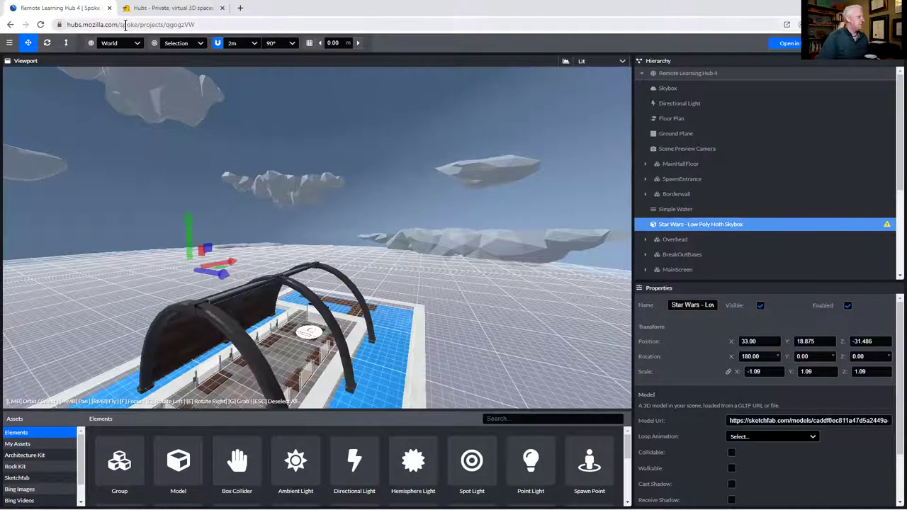
pyautogui.click(166, 9)
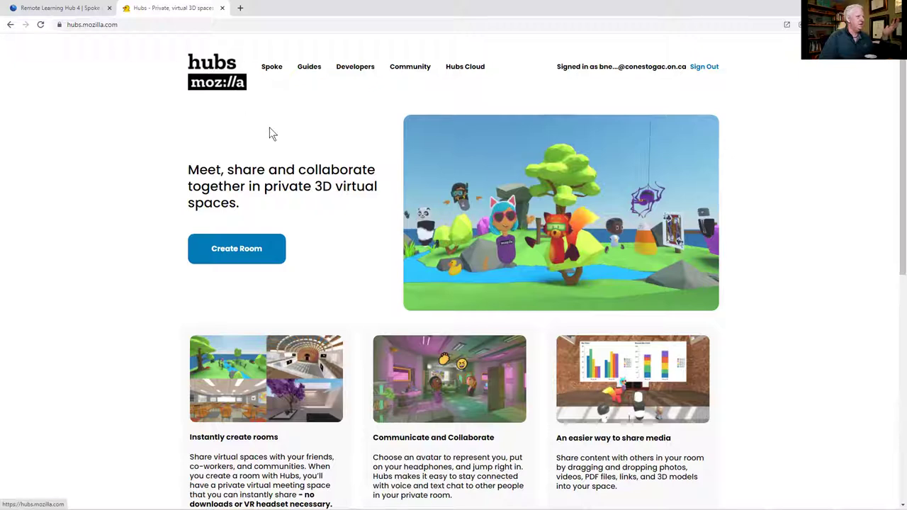
pyautogui.scroll(-5, 418, 171)
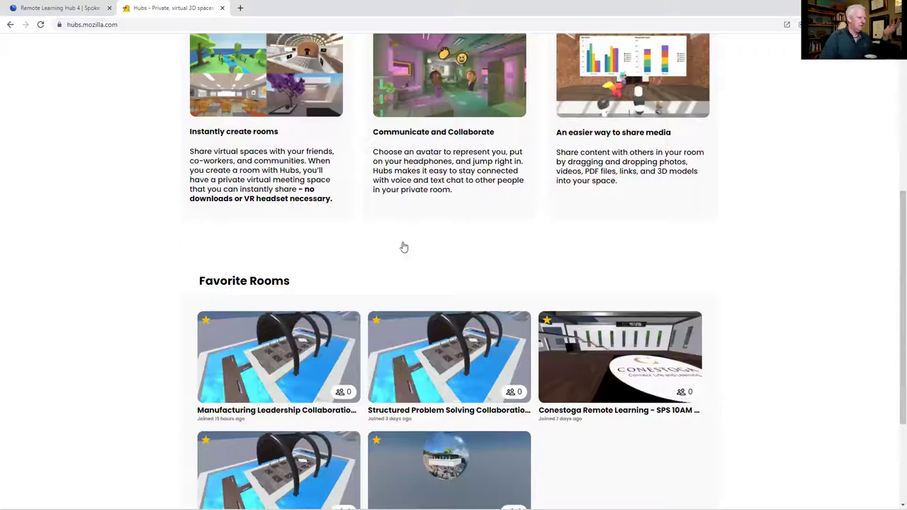
pyautogui.scroll(-1, 401, 251)
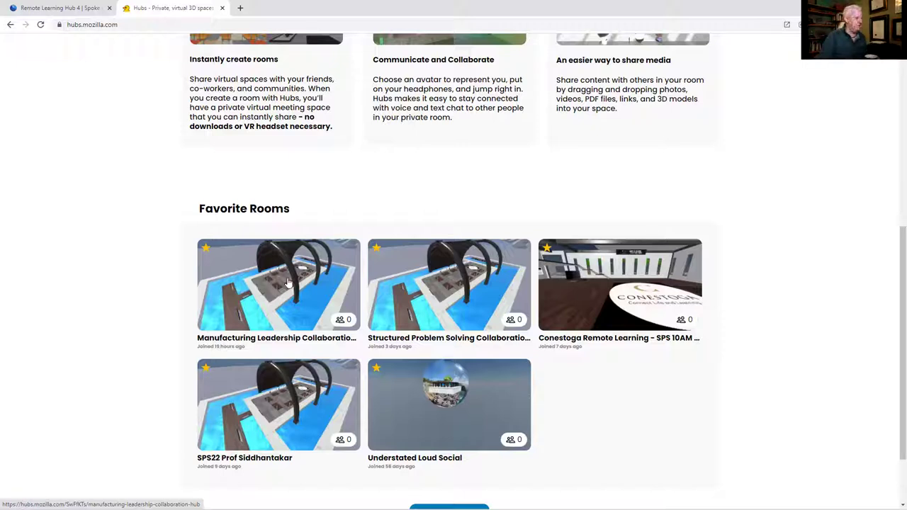
# - Open the Manufacturing Leadership Collaboration Hub card under Favorite Rooms
pyautogui.click(287, 283)
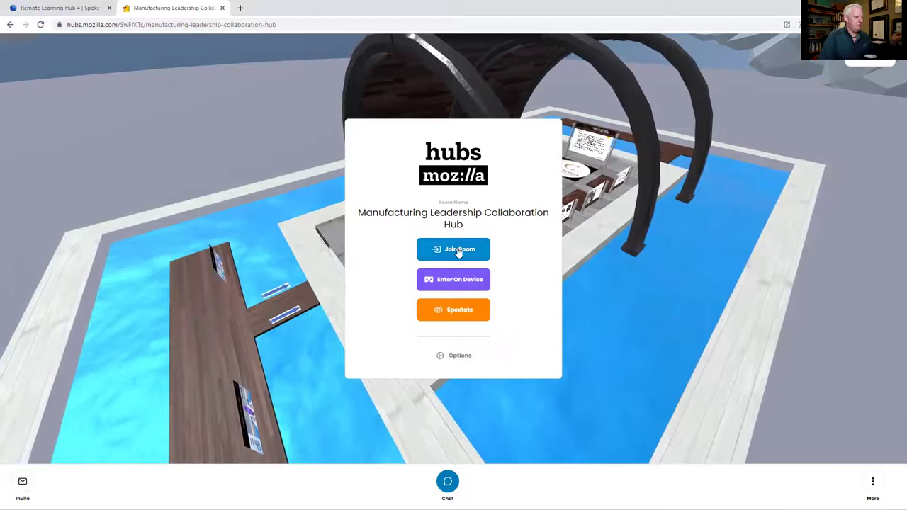
# - Join the room and pass the Microphone Setup to enter the Manufacturing Leadership hub
pyautogui.click(458, 250)
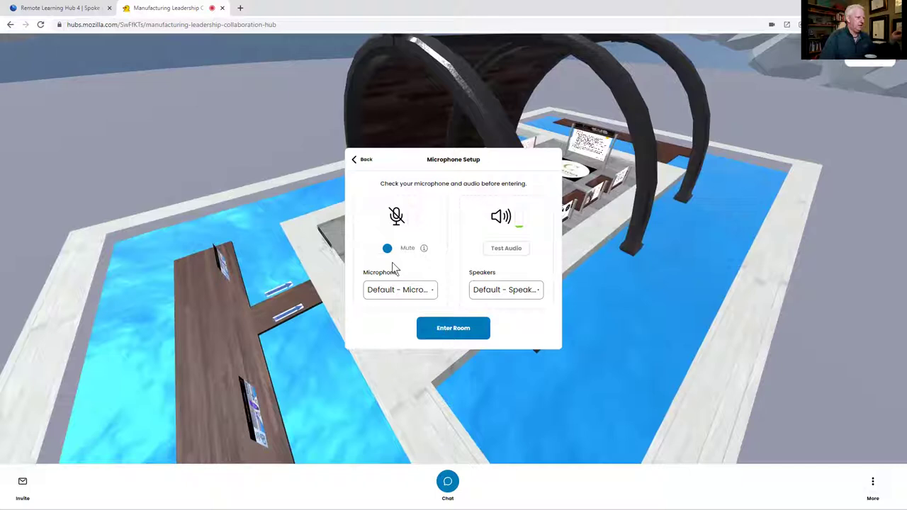
pyautogui.click(455, 333)
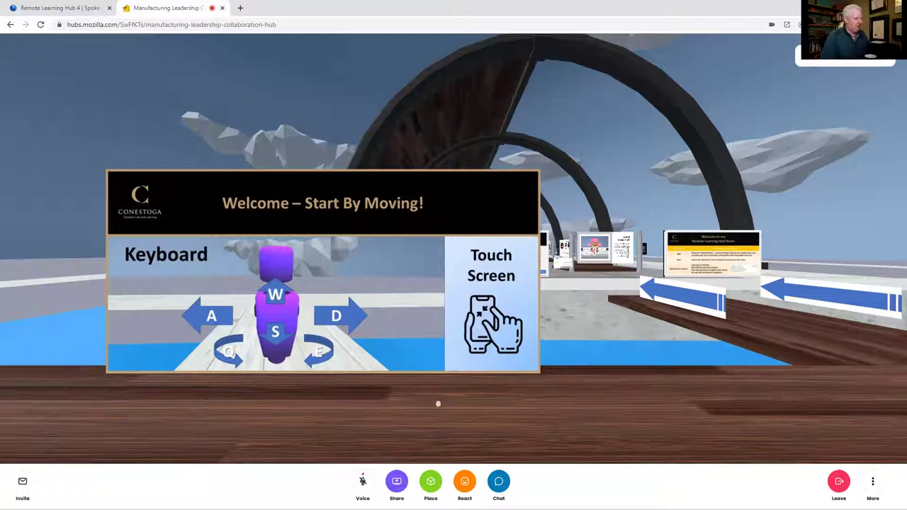
pyautogui.press('a')
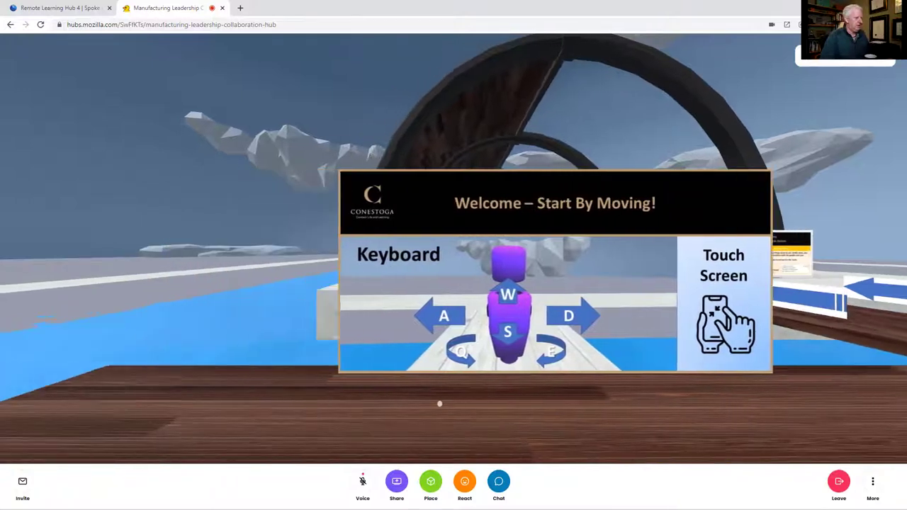
pyautogui.press('d')
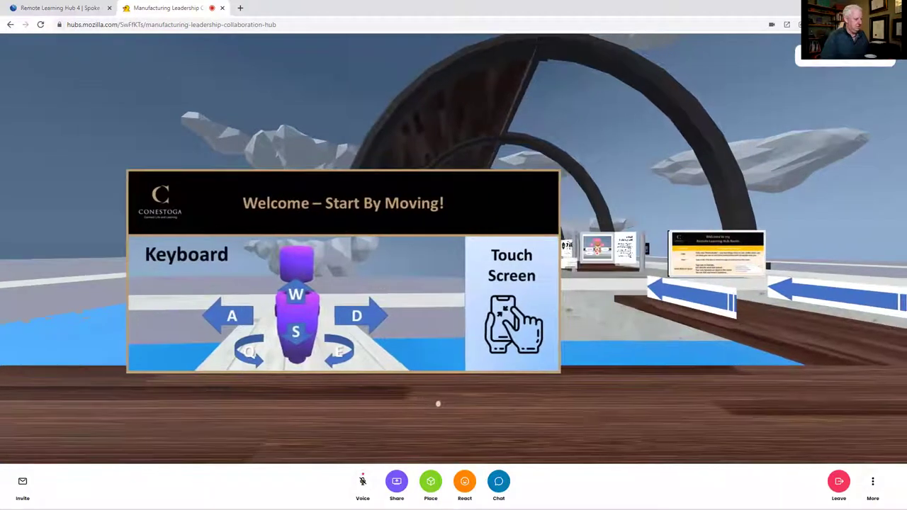
pyautogui.press('w')
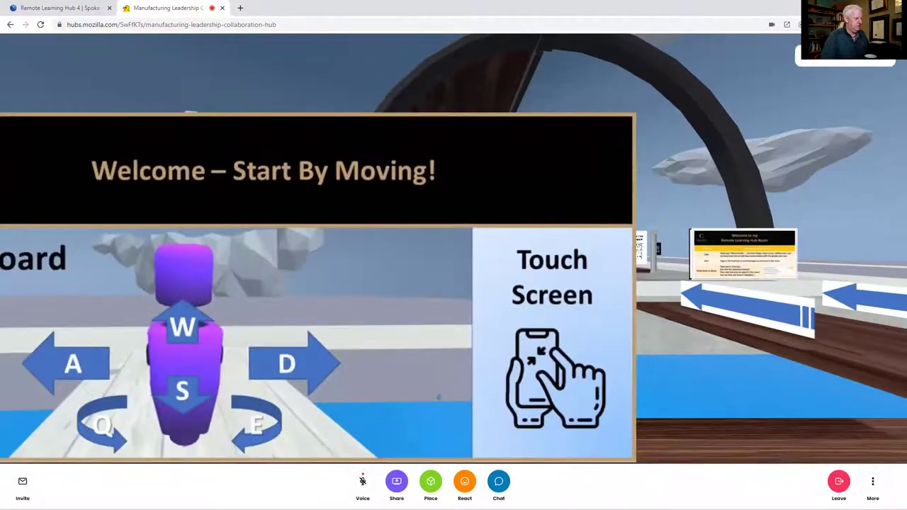
pyautogui.press('s')
pyautogui.press('w')
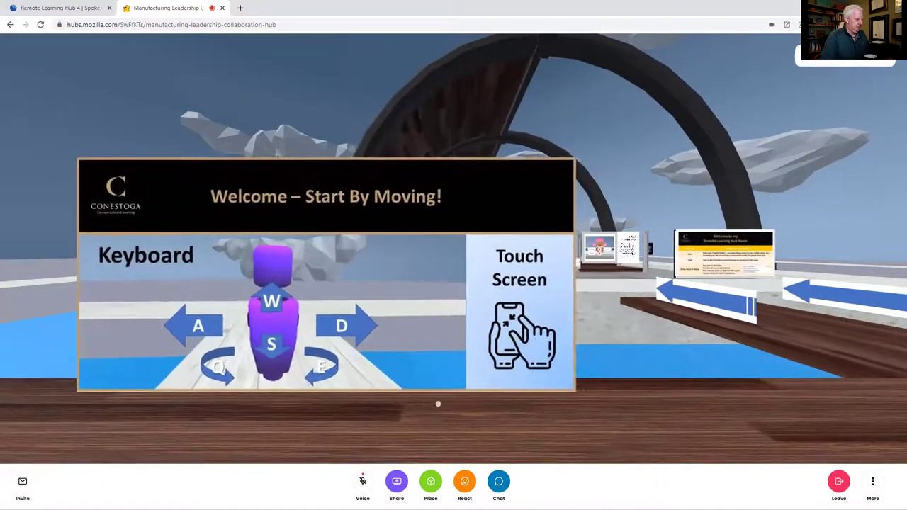
pyautogui.press('q')
pyautogui.press('q')
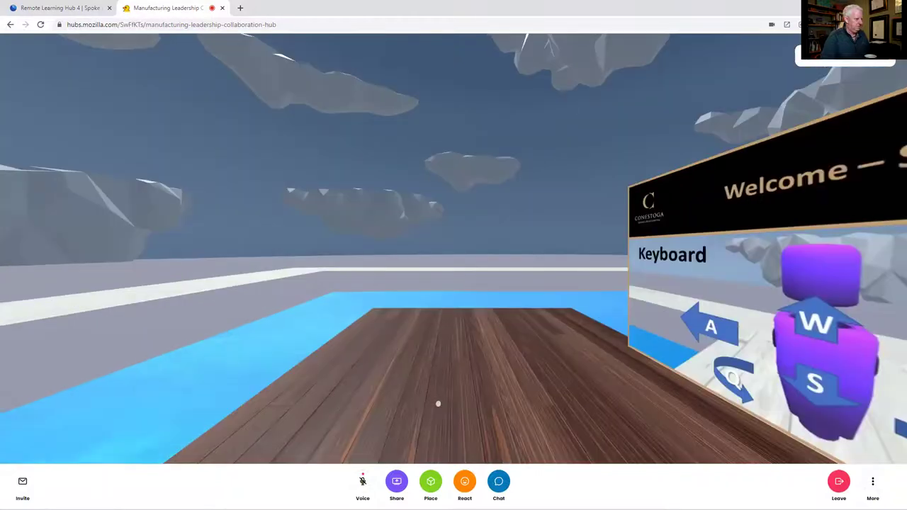
pyautogui.press('e')
pyautogui.press('e')
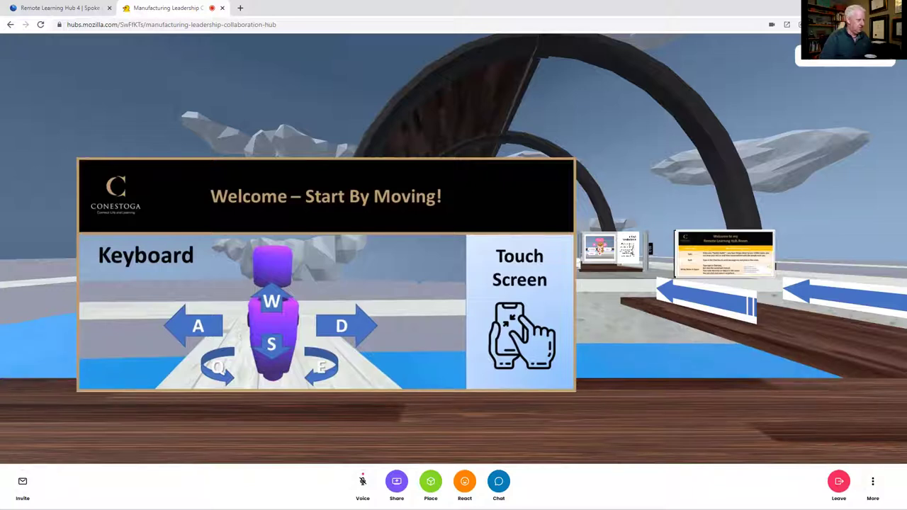
pyautogui.press('q')
pyautogui.press('e')
pyautogui.press('e')
pyautogui.press('e')
pyautogui.press('q')
pyautogui.press('q')
pyautogui.press('e')
pyautogui.press('e')
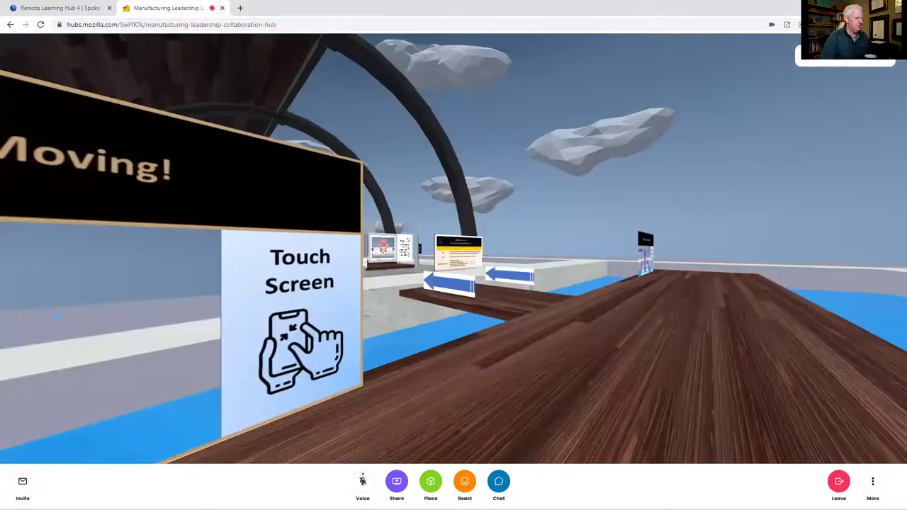
pyautogui.press('q')
pyautogui.press('q')
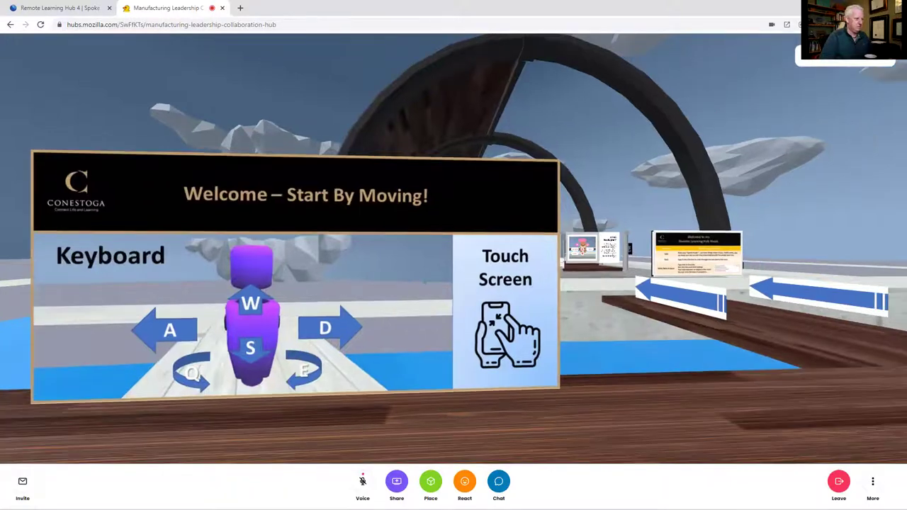
# - Turn right and tilt the view down to face the walkway toward the welcome boards
pyautogui.press('e')
pyautogui.moveTo(515, 277); pyautogui.dragTo(429, 299)
pyautogui.press('w')
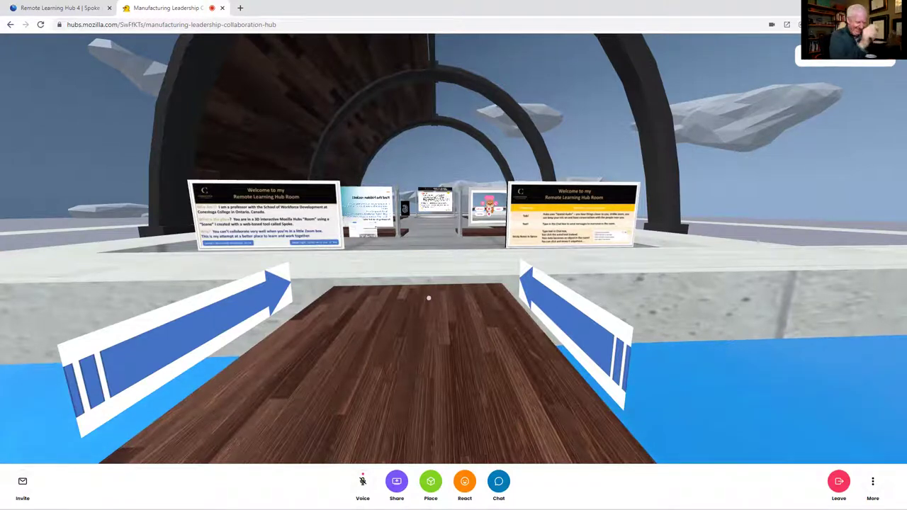
# - Back up and strafe right to line up with the whole Start By Moving board
pyautogui.press('w')
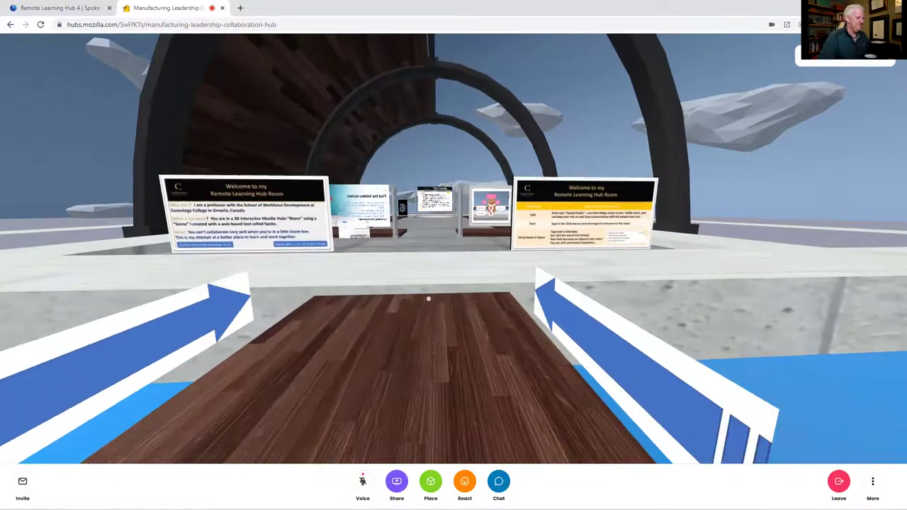
pyautogui.press('s')
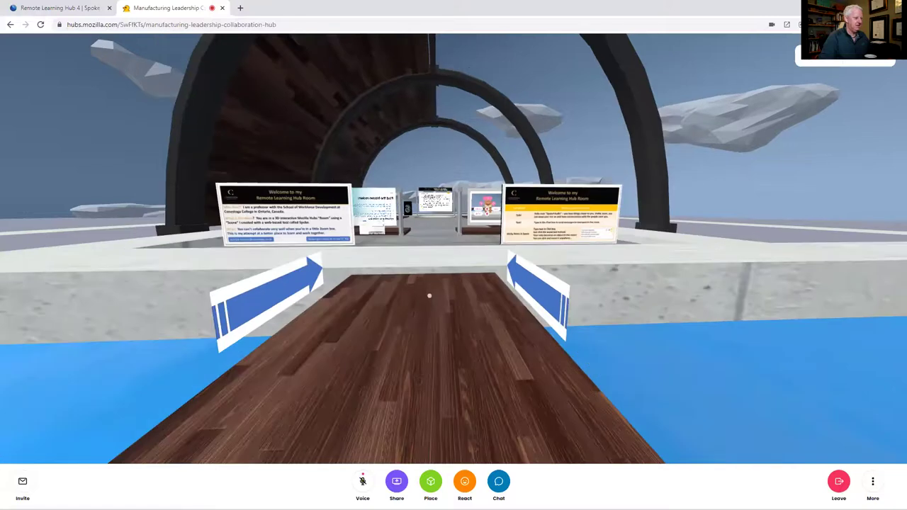
pyautogui.press('s')
pyautogui.press('d')
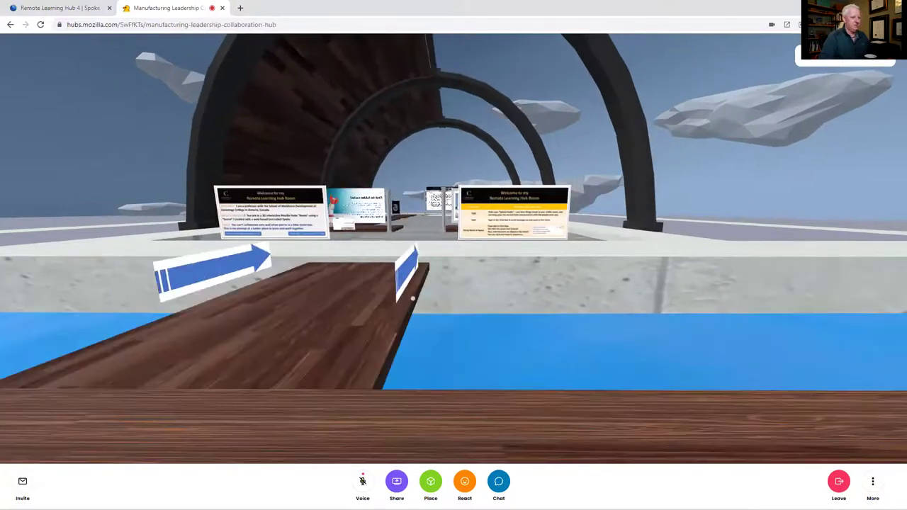
pyautogui.press('d')
pyautogui.press('e')
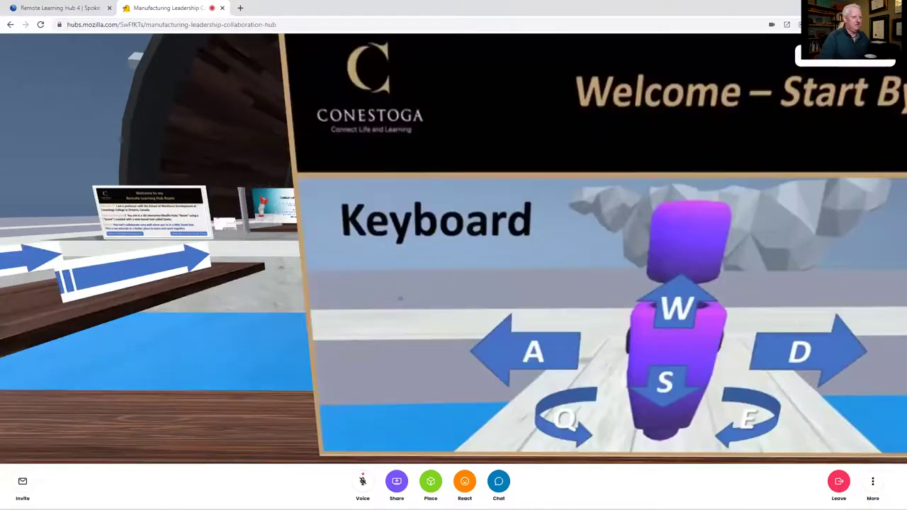
pyautogui.press('d')
pyautogui.press('s')
pyautogui.press('s')
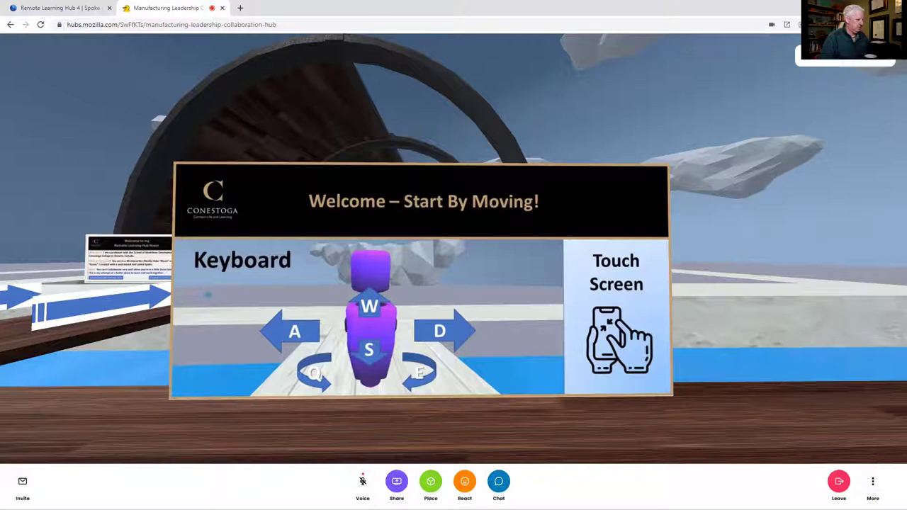
# - Turn left and walk between the welcome signs toward the station boards
pyautogui.press('q')
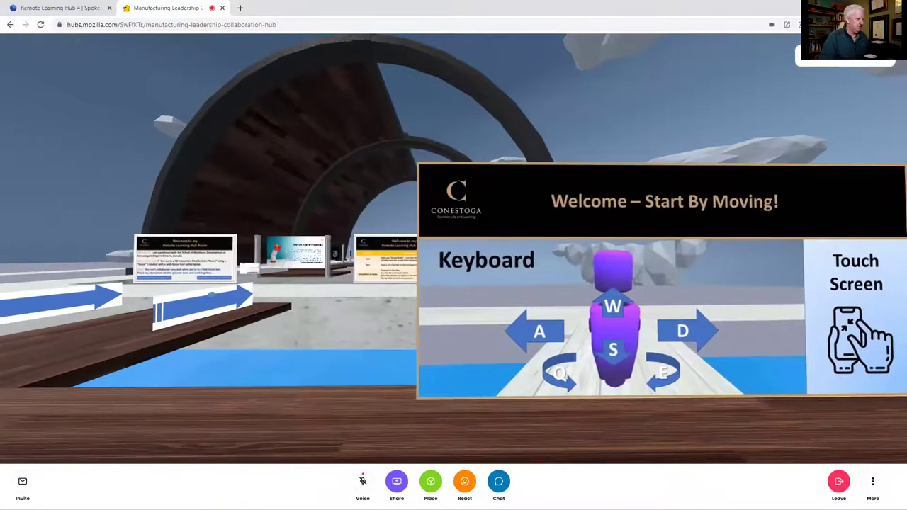
pyautogui.press('q')
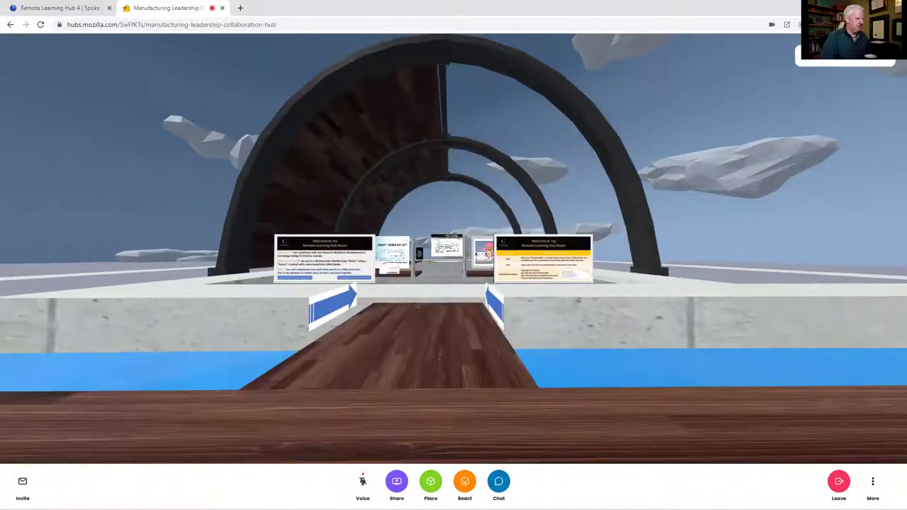
pyautogui.press('w')
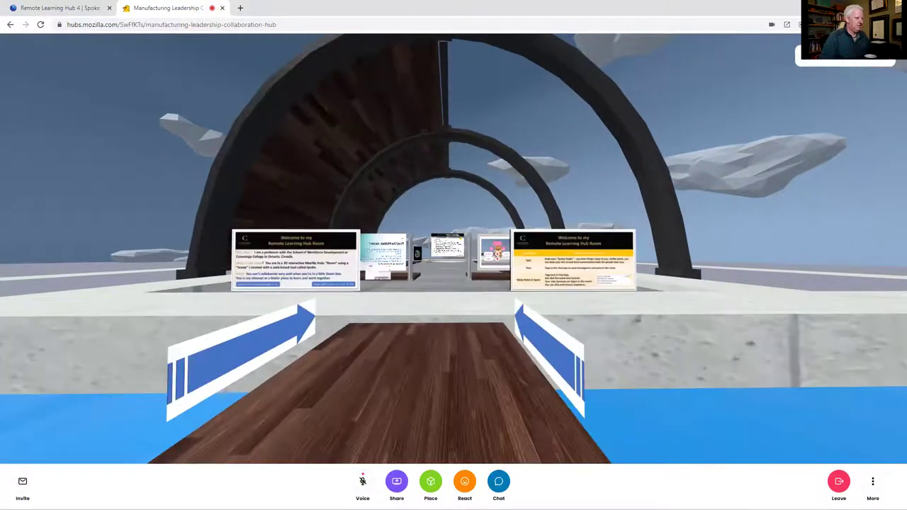
pyautogui.press('w')
pyautogui.press('w')
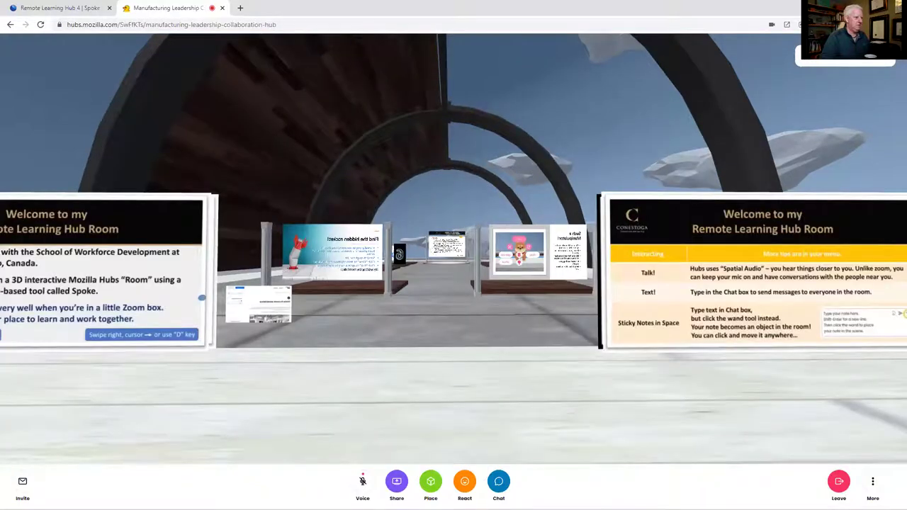
pyautogui.press('w')
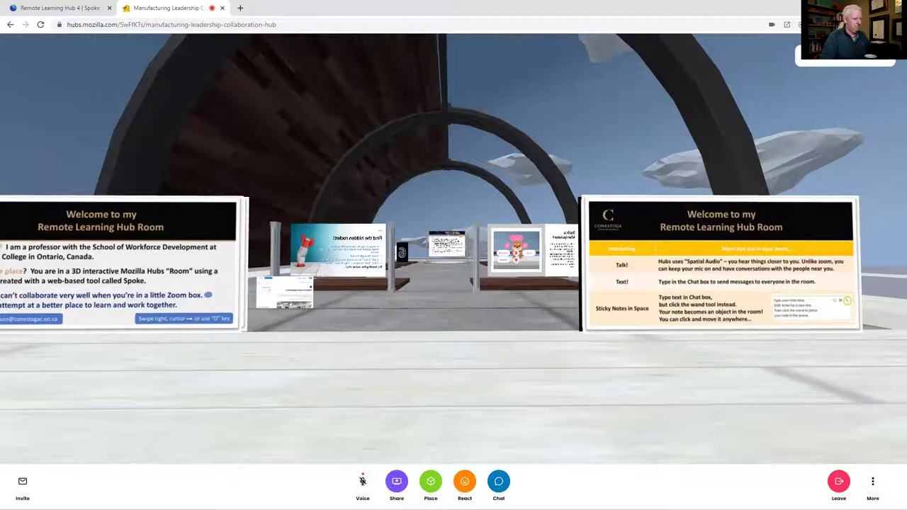
# - Walk past the numbered breakout stations onto the Conestoga floor logo before the Welcome board
pyautogui.press('w')
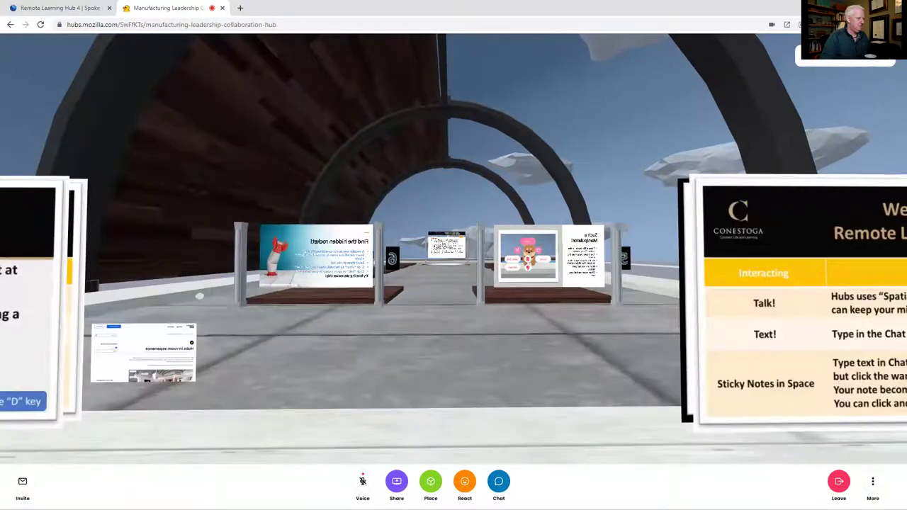
pyautogui.press('w')
pyautogui.press('w')
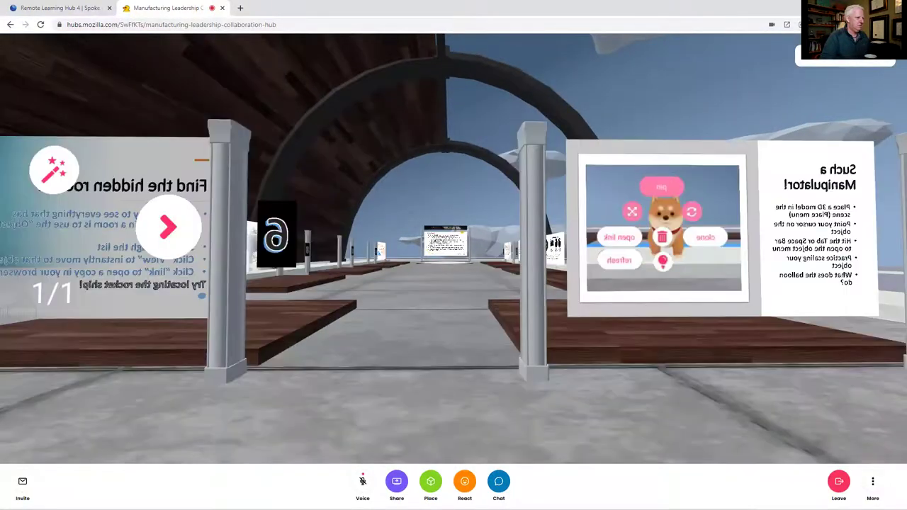
pyautogui.press('w')
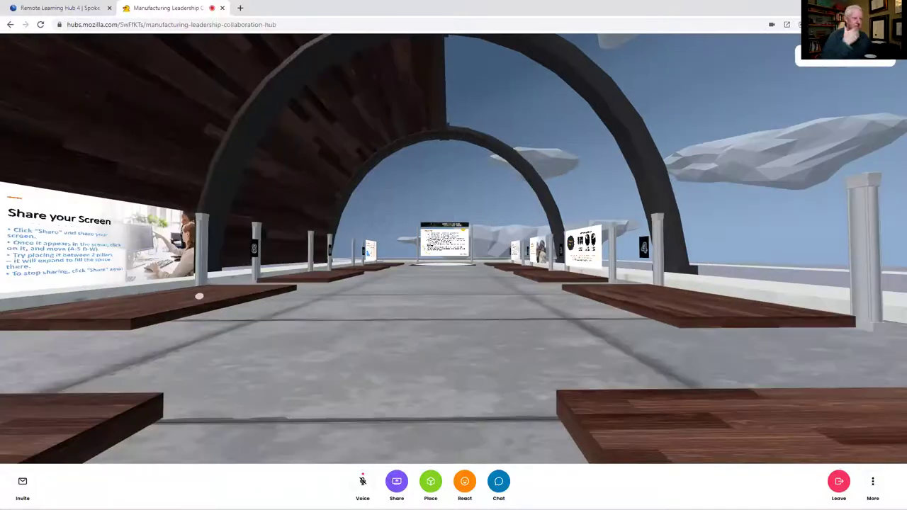
pyautogui.press('w')
pyautogui.press('w')
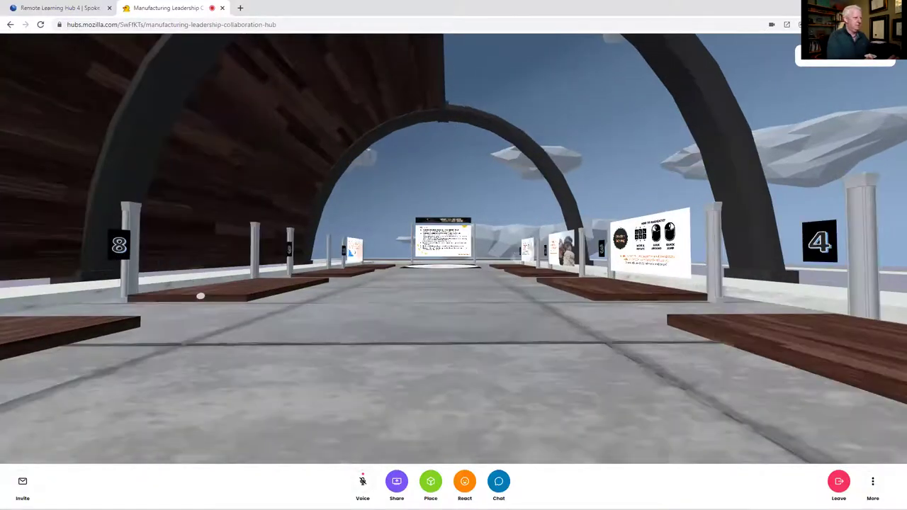
pyautogui.press('w')
pyautogui.press('w')
pyautogui.press('w')
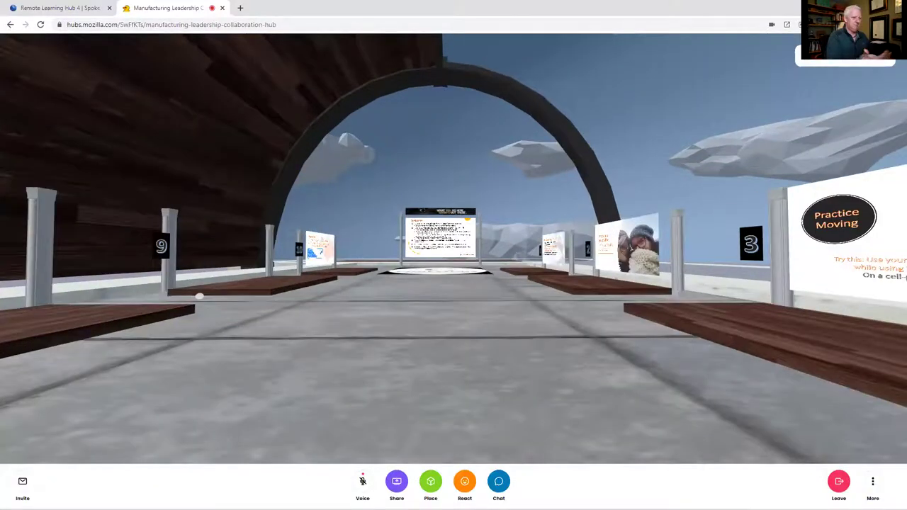
pyautogui.press('w')
pyautogui.press('w')
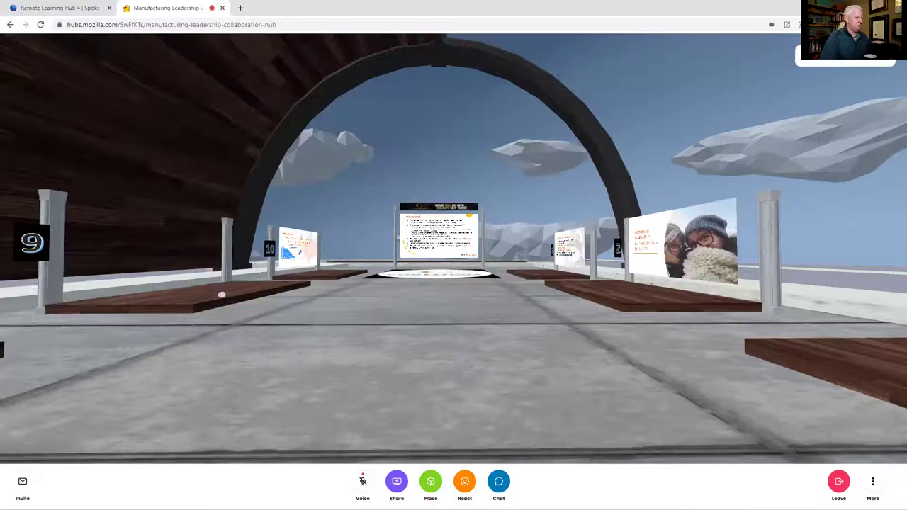
pyautogui.moveTo(222, 295); pyautogui.dragTo(466, 260)
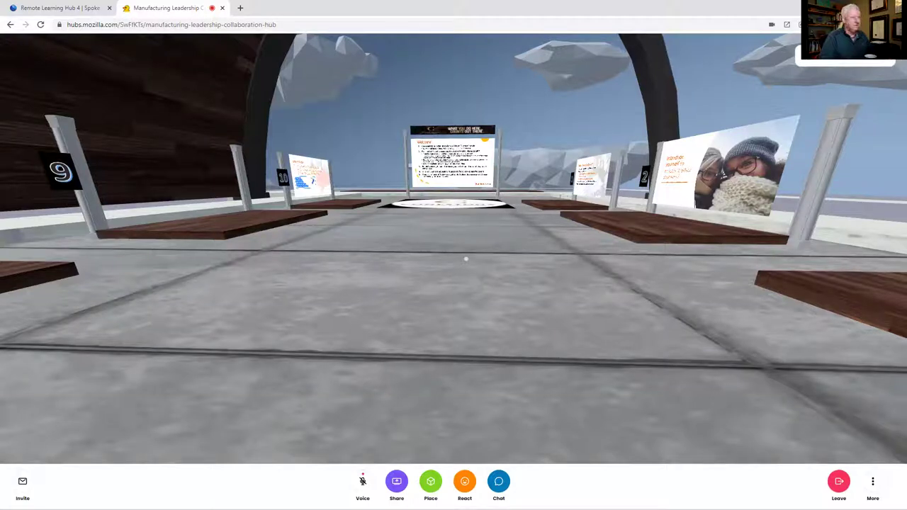
pyautogui.press('w')
pyautogui.press('w')
pyautogui.press('w')
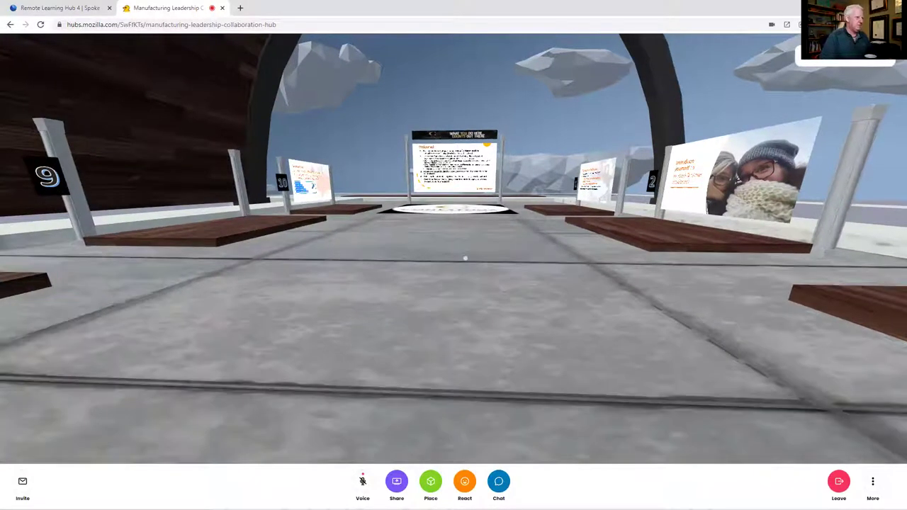
pyautogui.press('w')
pyautogui.moveTo(465, 259)
pyautogui.mouseDown()
pyautogui.moveTo(458, 254)
pyautogui.moveTo(468, 252)
pyautogui.mouseUp()
pyautogui.press('w')
pyautogui.press('w')
pyautogui.press('w')
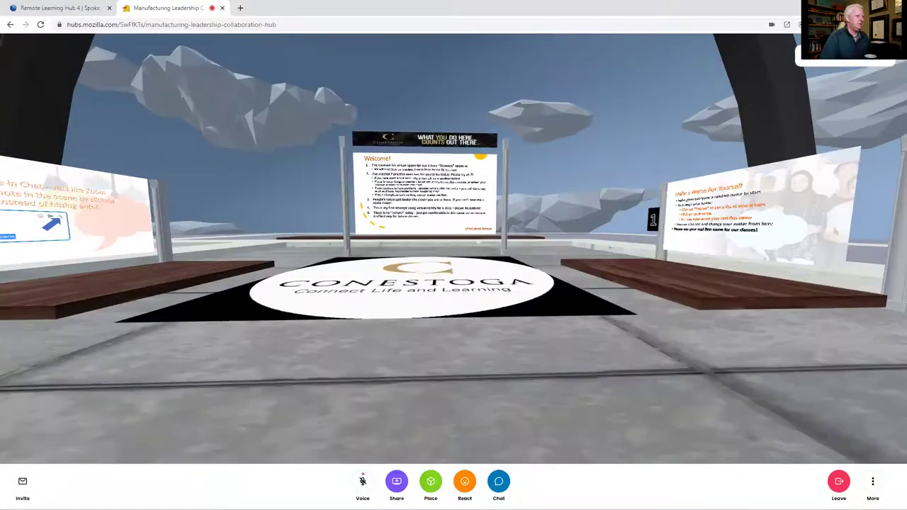
pyautogui.press('w')
pyautogui.press('w')
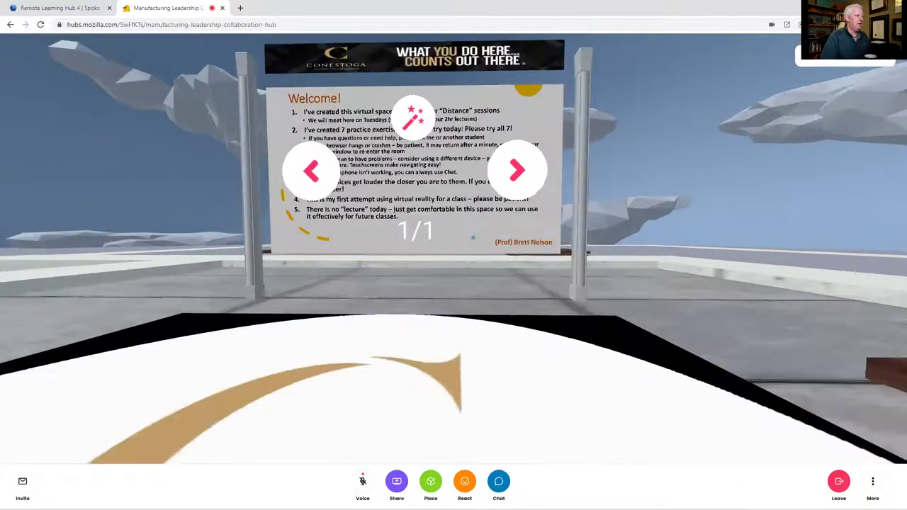
# - Stand close in front of the Welcome! board so its five numbered notes are readable
pyautogui.press('a')
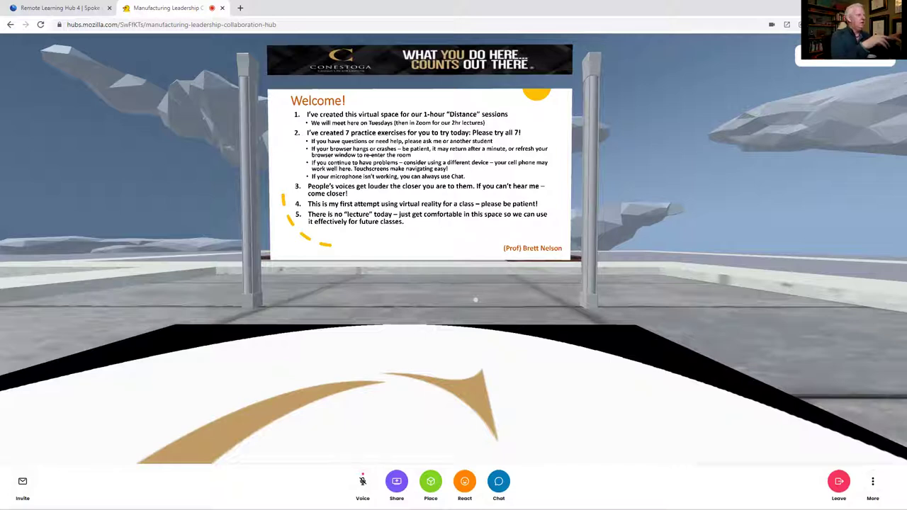
pyautogui.moveTo(460, 179)
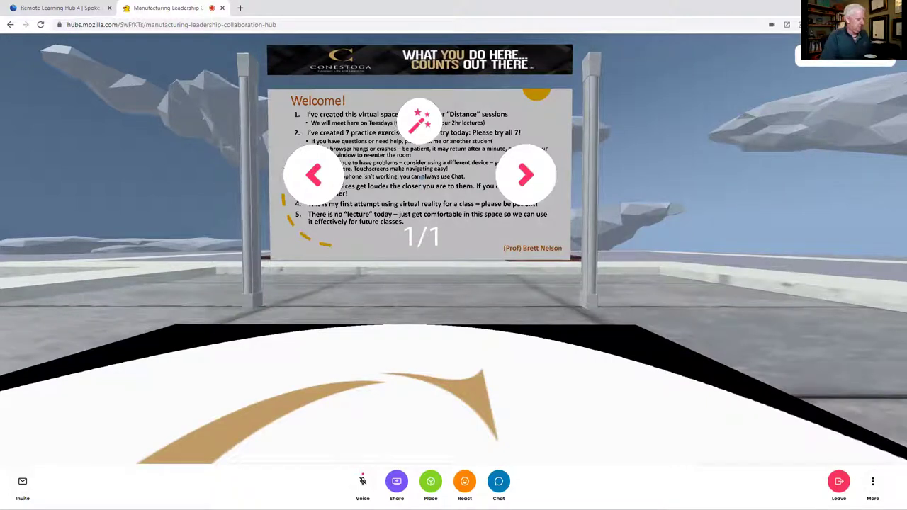
pyautogui.press('Tab')
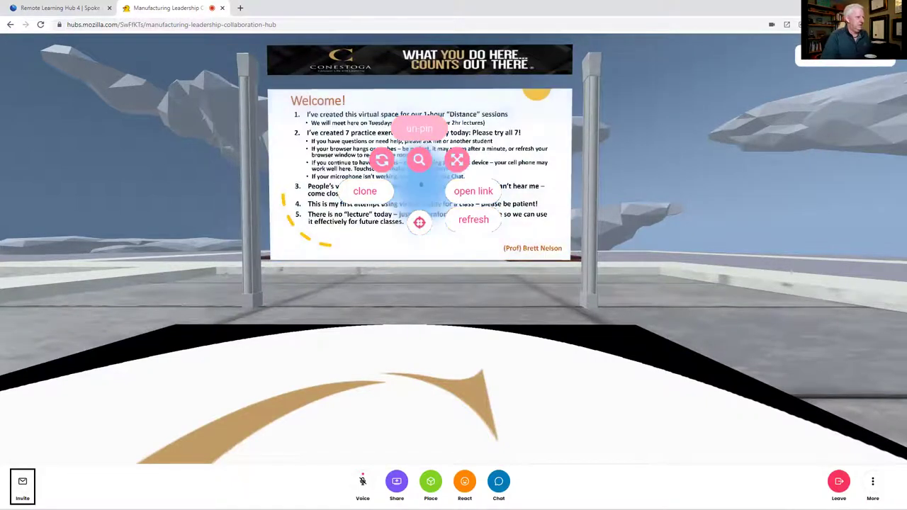
pyautogui.click(419, 129)
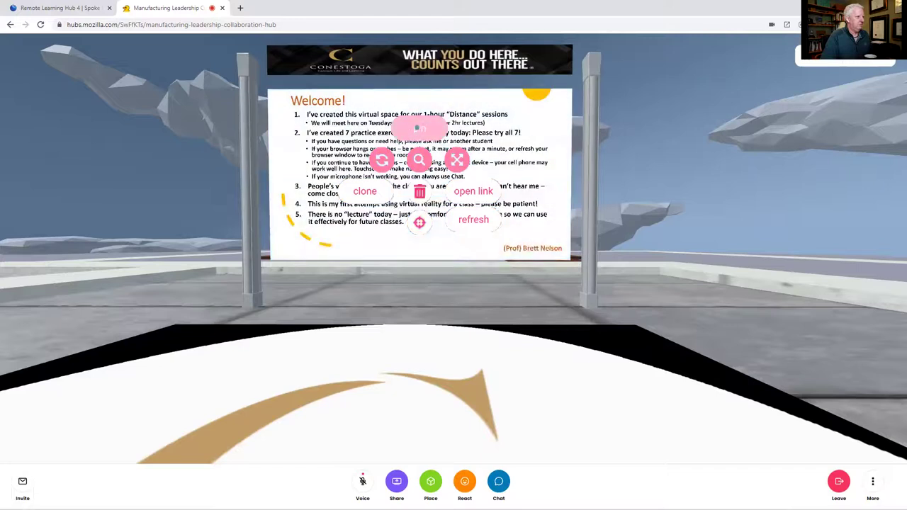
pyautogui.click(361, 144)
pyautogui.moveTo(362, 144); pyautogui.dragTo(345, 161)
pyautogui.press('s')
pyautogui.rightClick(363, 144)
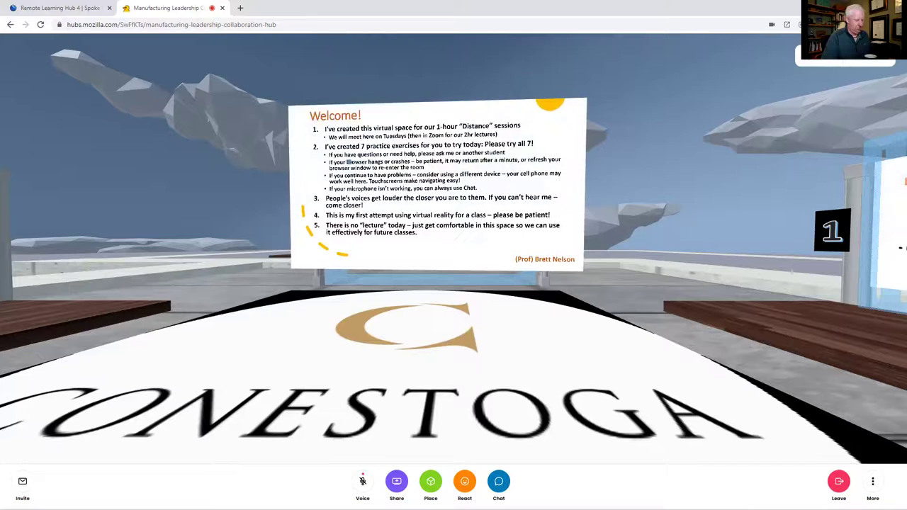
pyautogui.press('w')
pyautogui.press('s')
pyautogui.press('space')
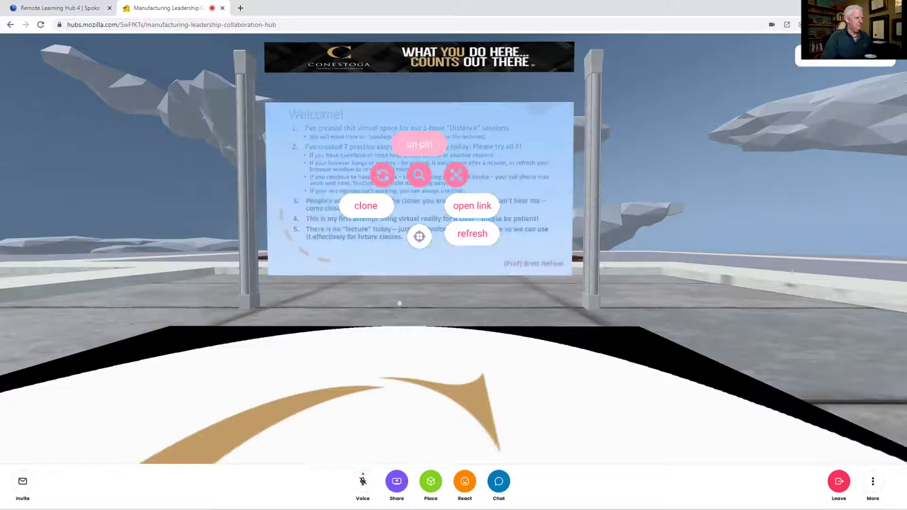
pyautogui.press('Tab')
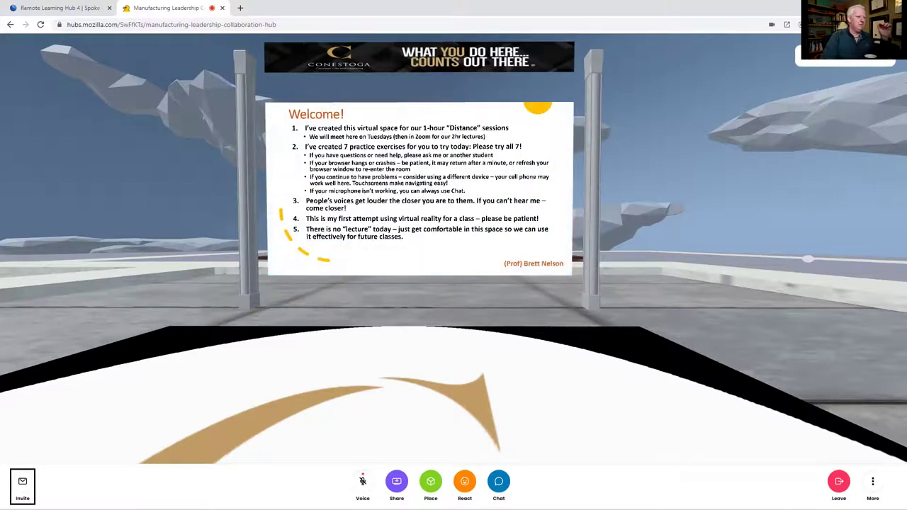
# - Approach the Welcome sign, then turn right to face stations 1 and 2
pyautogui.press('Tab')
pyautogui.press('Tab')
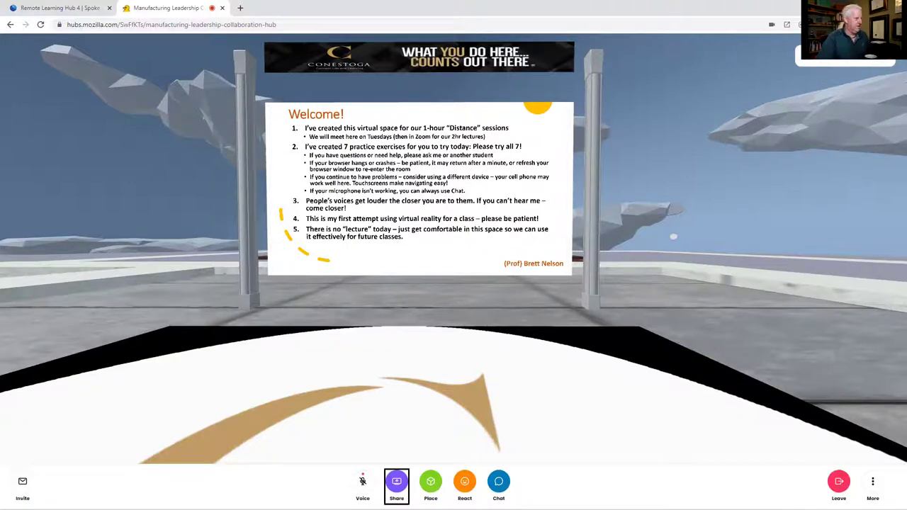
pyautogui.press('w')
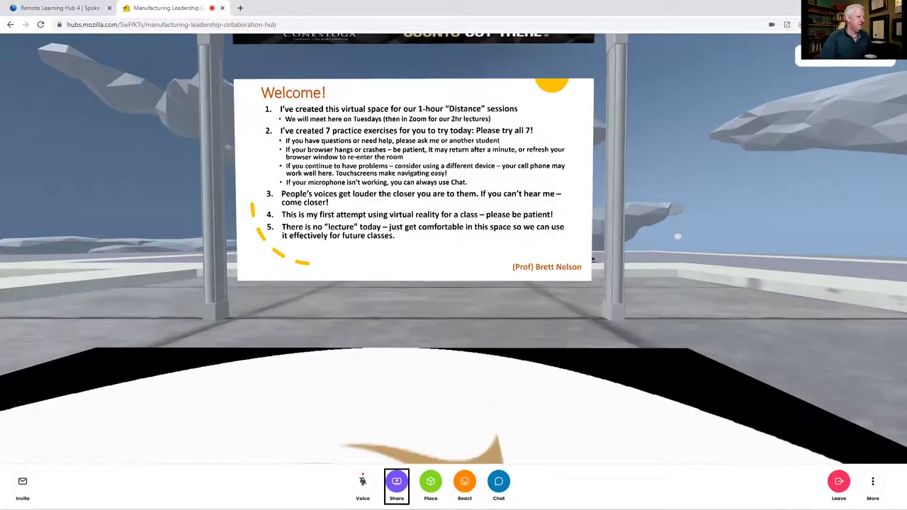
pyautogui.press('w')
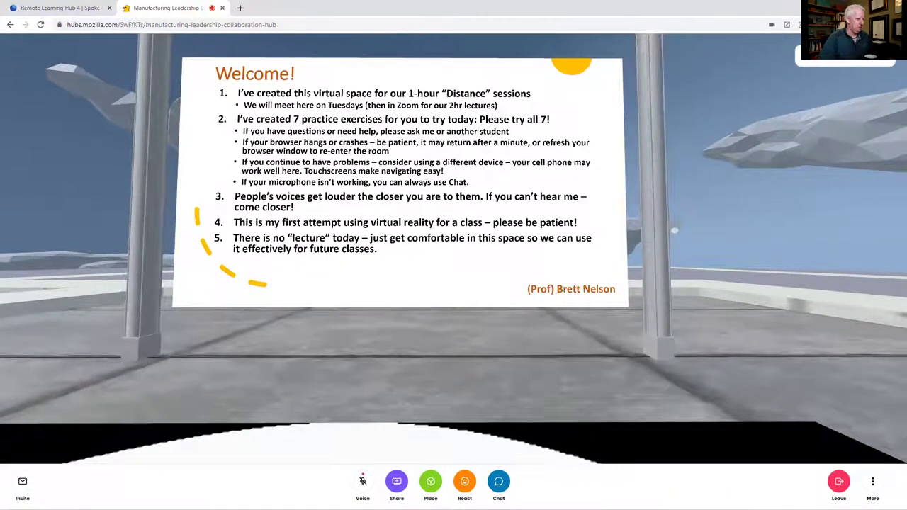
pyautogui.press('s')
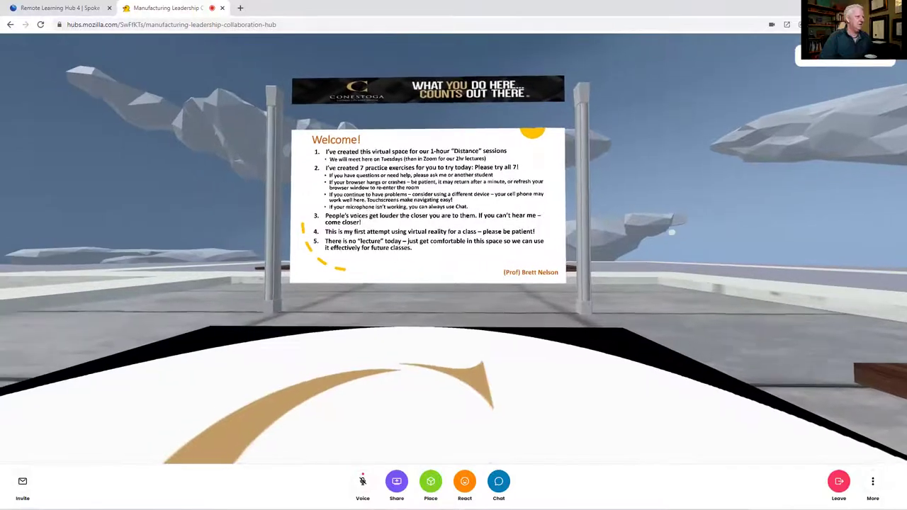
pyautogui.moveTo(431, 184)
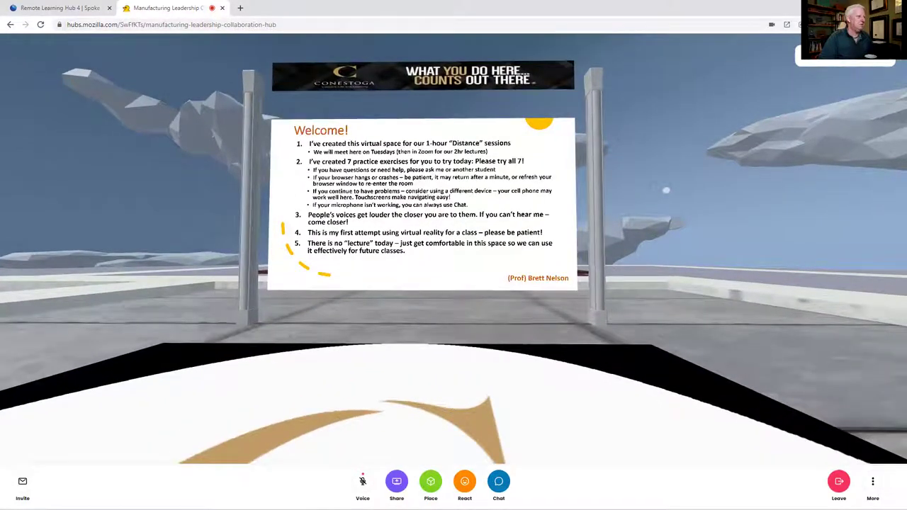
pyautogui.press('w')
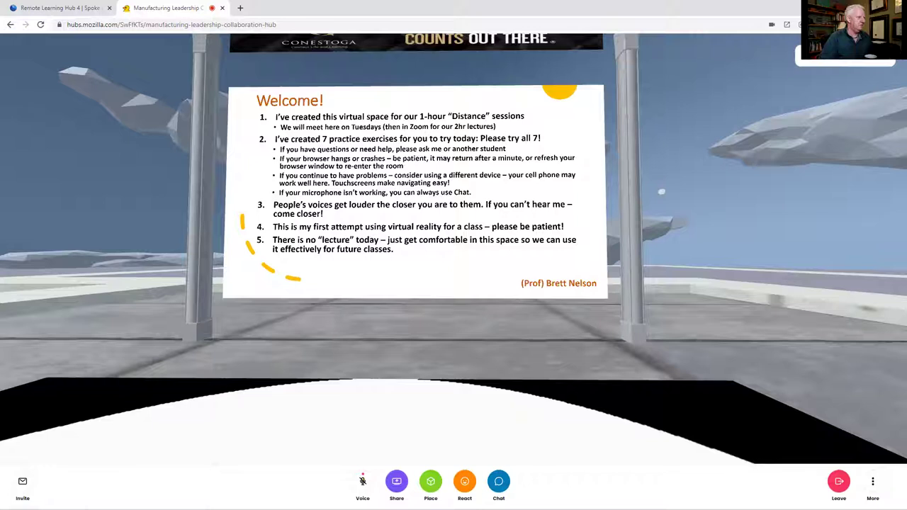
pyautogui.moveTo(661, 191); pyautogui.dragTo(902, 216)
# - Walk up close to station 1's 'Make a Name For Yourself' slide to read it
pyautogui.press('w')
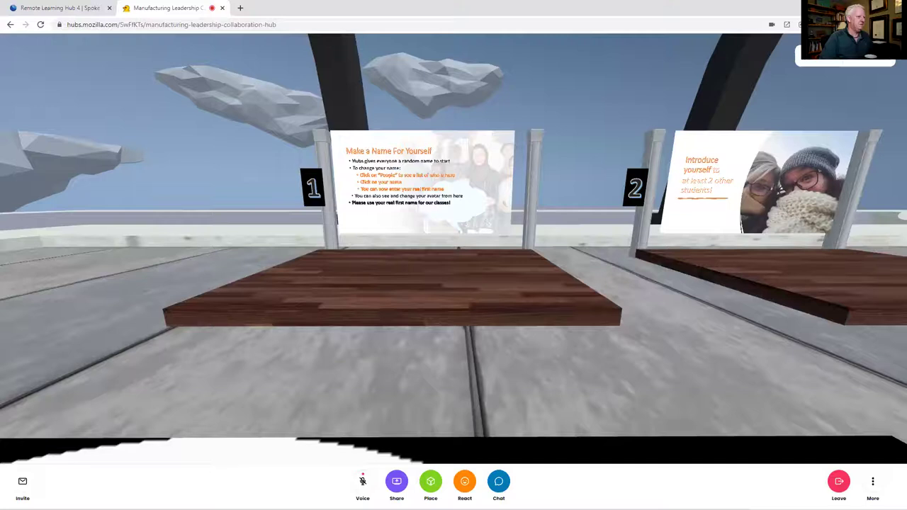
pyautogui.press('w')
pyautogui.press('w')
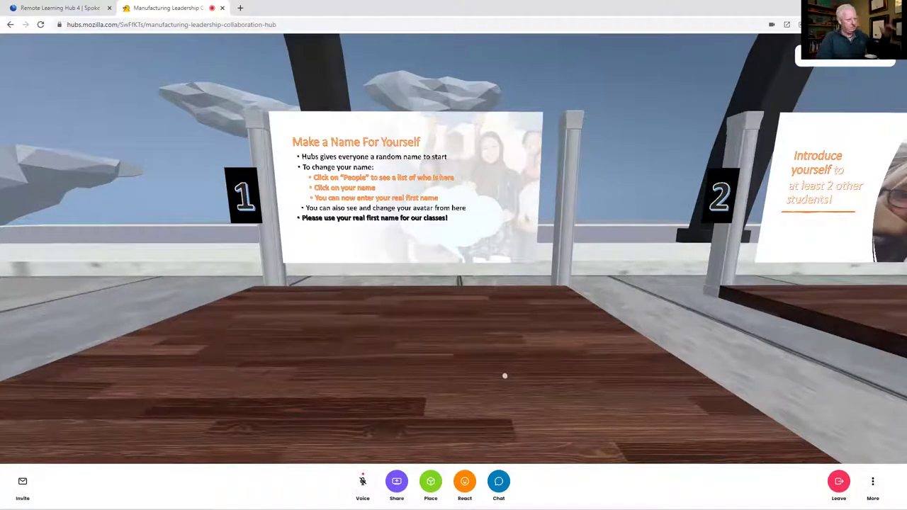
pyautogui.press('w')
pyautogui.press('w')
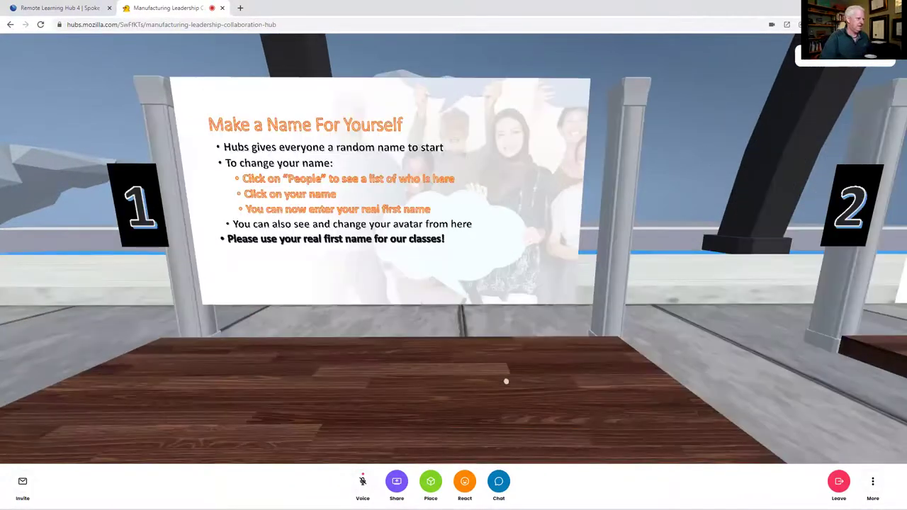
pyautogui.press('w')
pyautogui.press('q')
pyautogui.press('w')
pyautogui.moveTo(227, 268)
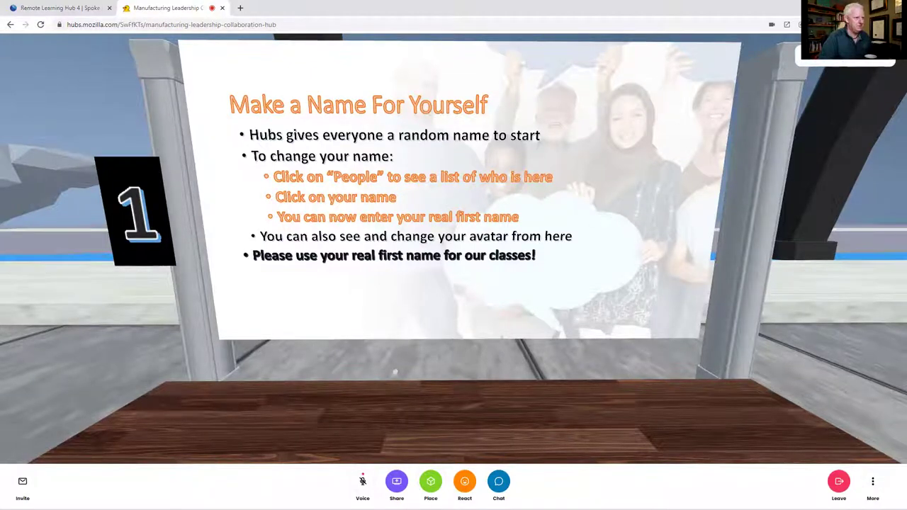
pyautogui.press('s')
pyautogui.press('w')
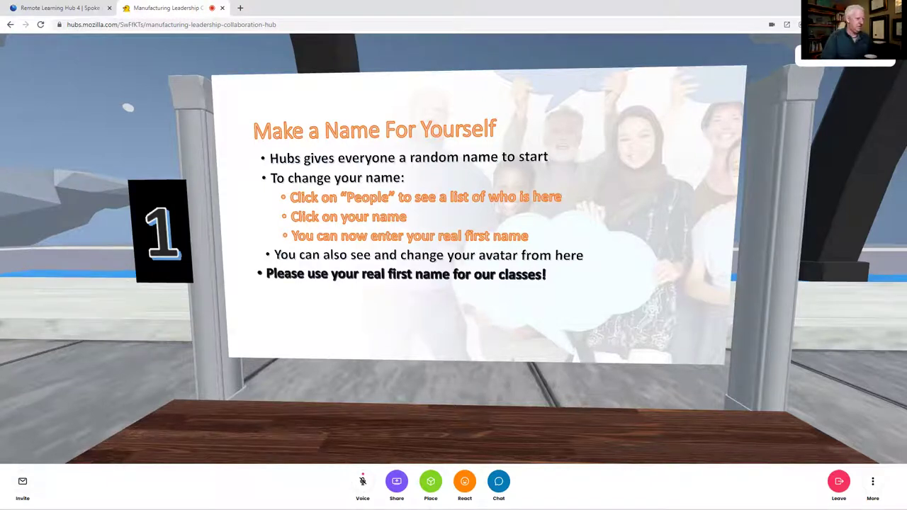
# - Back away from station 1, strafe right, and walk up to station 2's 'Introduce yourself' board
pyautogui.press('s')
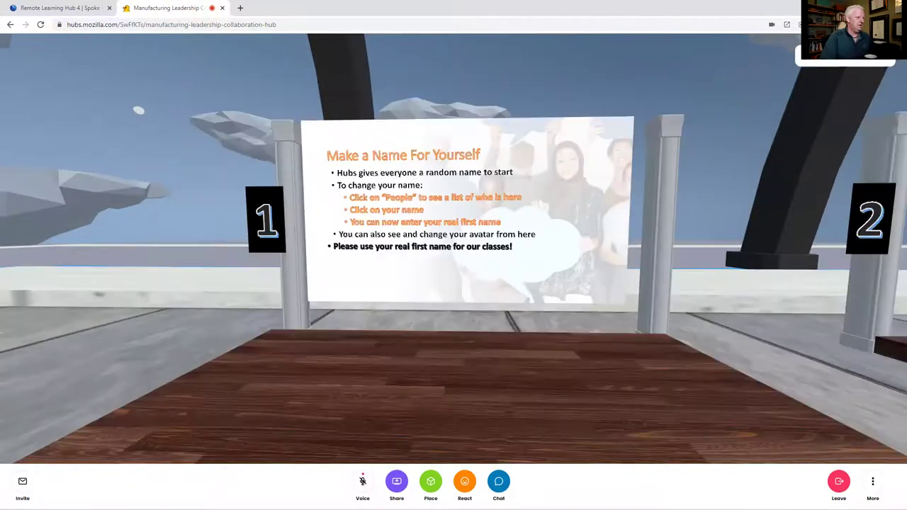
pyautogui.press('s')
pyautogui.press('d')
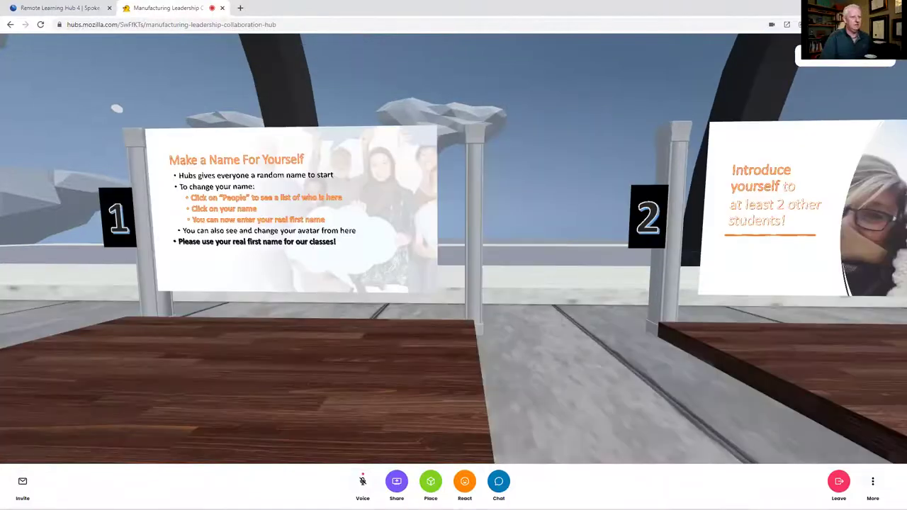
pyautogui.press('d')
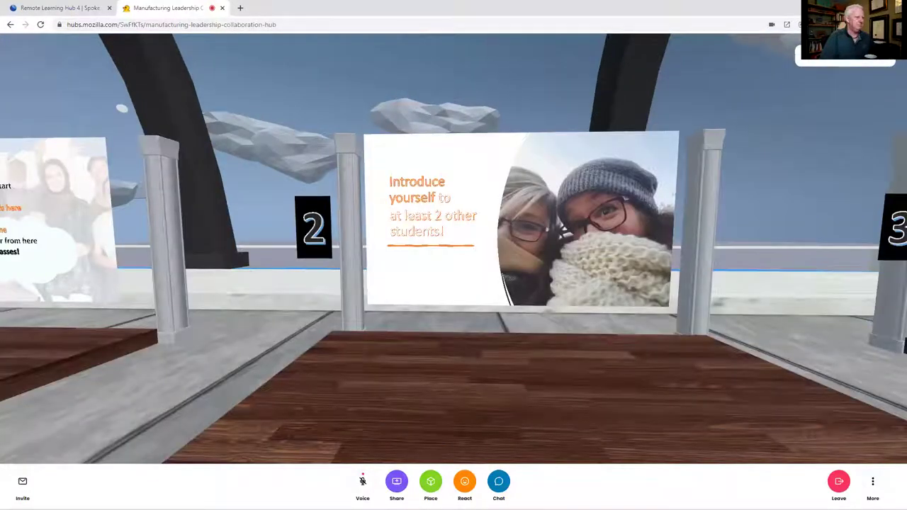
pyautogui.press('w')
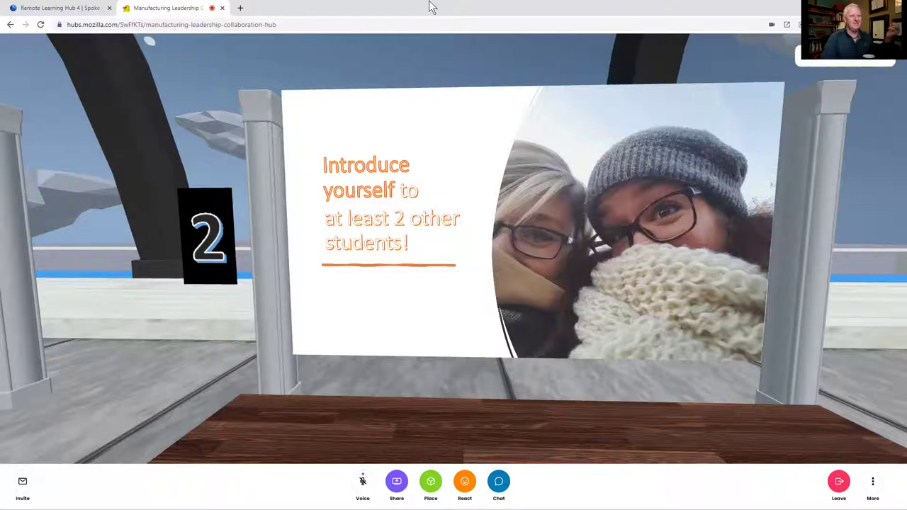
# - Choose the Webcam Astronaut avatar from your name's settings in the People list
pyautogui.click(867, 63)
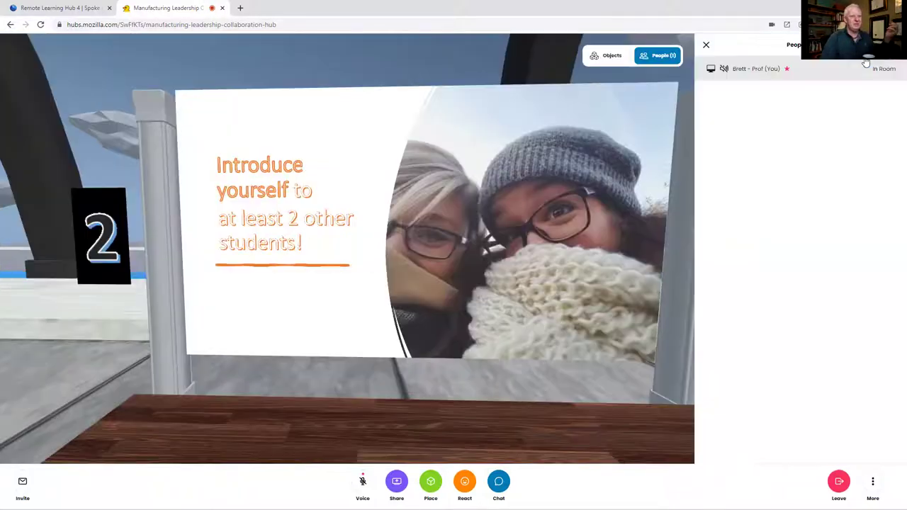
pyautogui.click(741, 75)
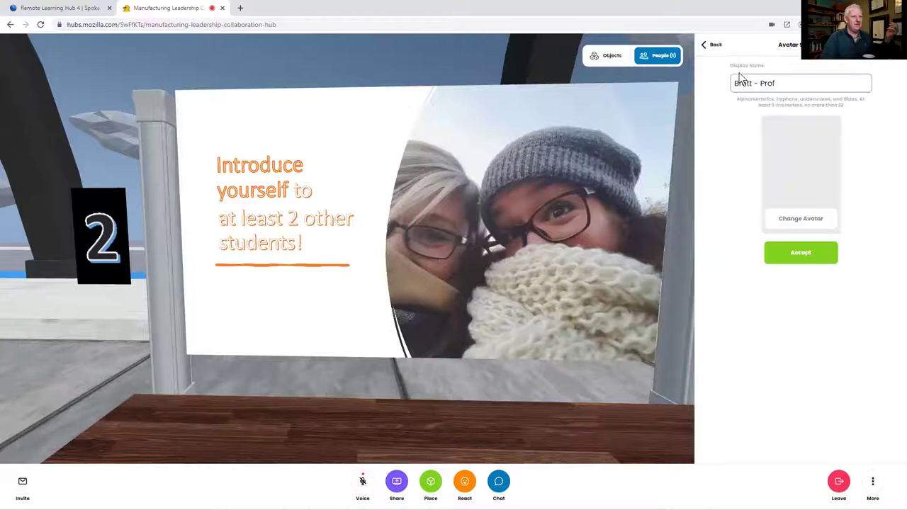
pyautogui.click(803, 220)
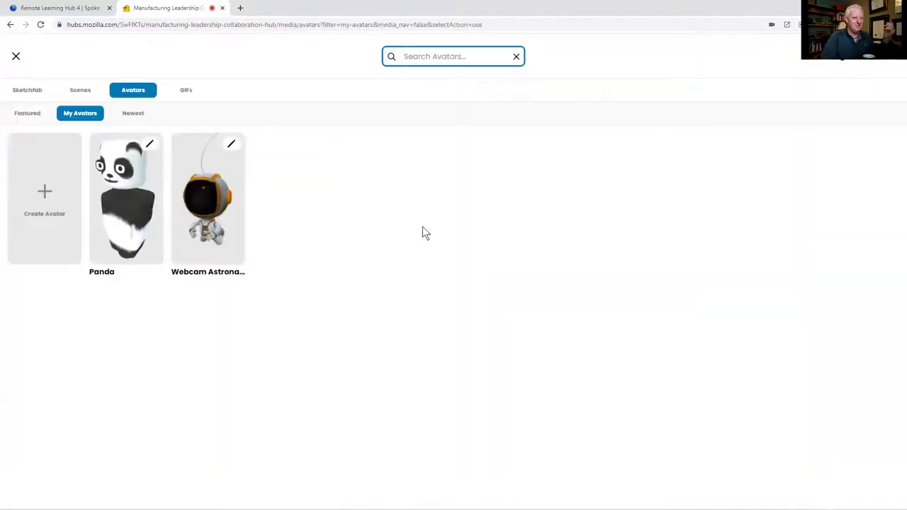
pyautogui.click(205, 206)
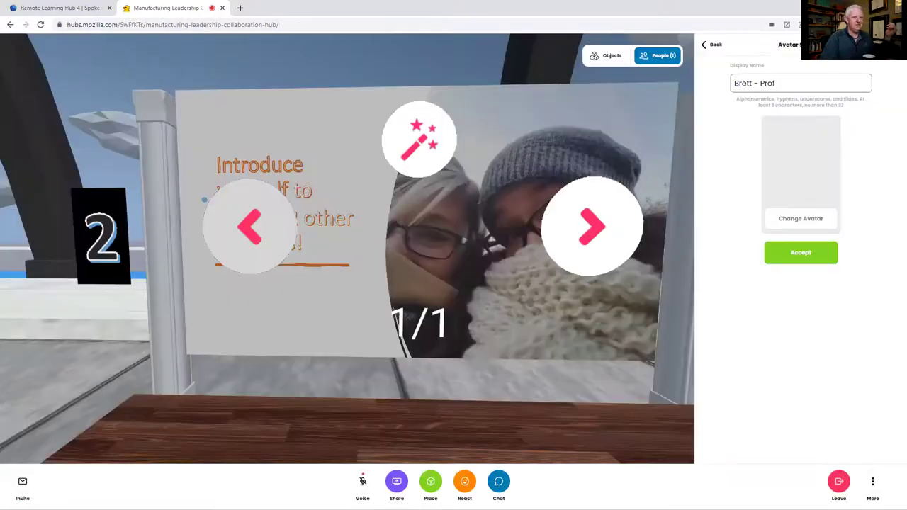
# - Browse the Featured and Newest avatar lists in the avatar chooser
pyautogui.click(805, 225)
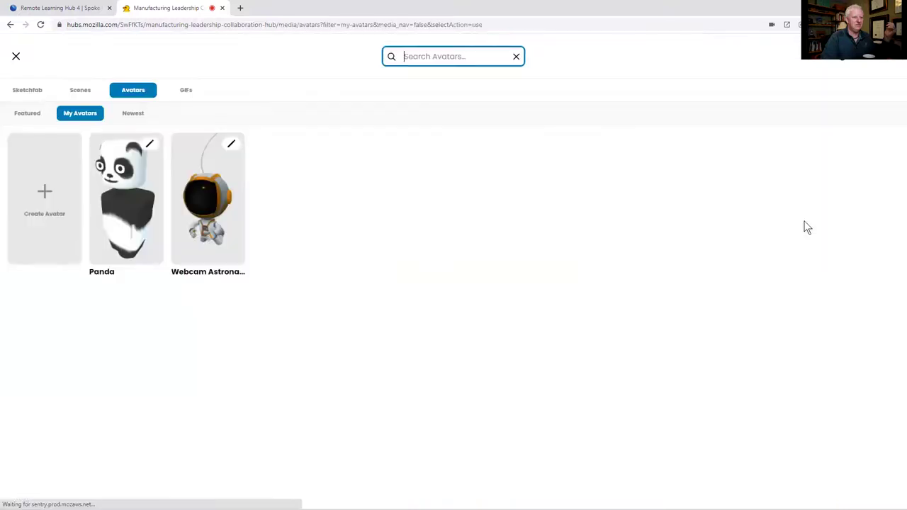
pyautogui.click(25, 115)
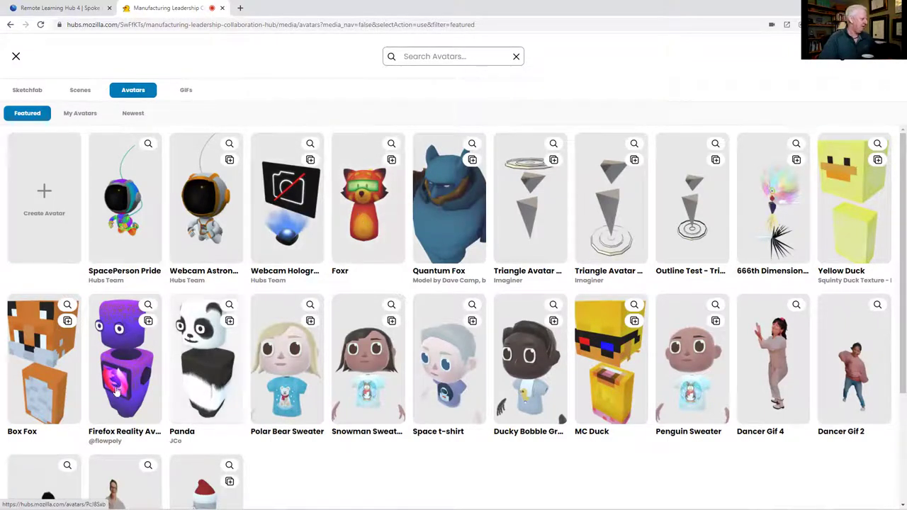
pyautogui.scroll(-1, 183, 425)
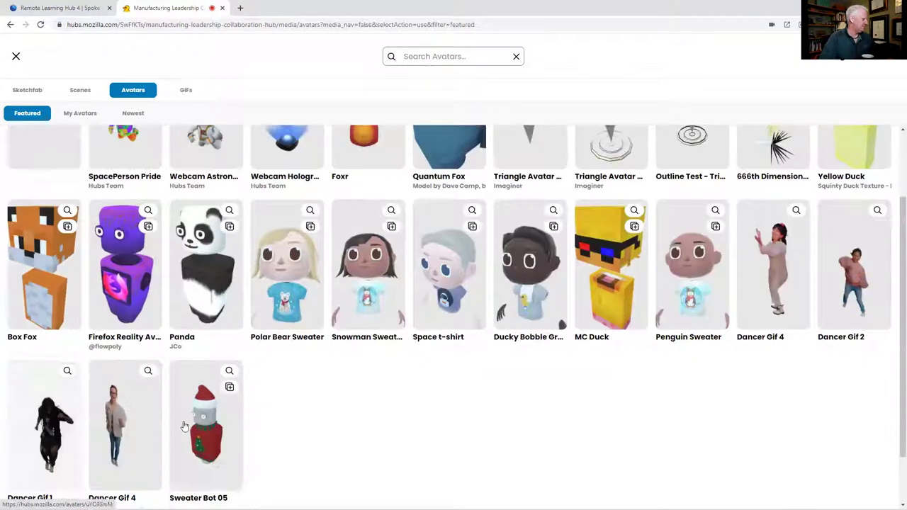
pyautogui.scroll(-1, 118, 415)
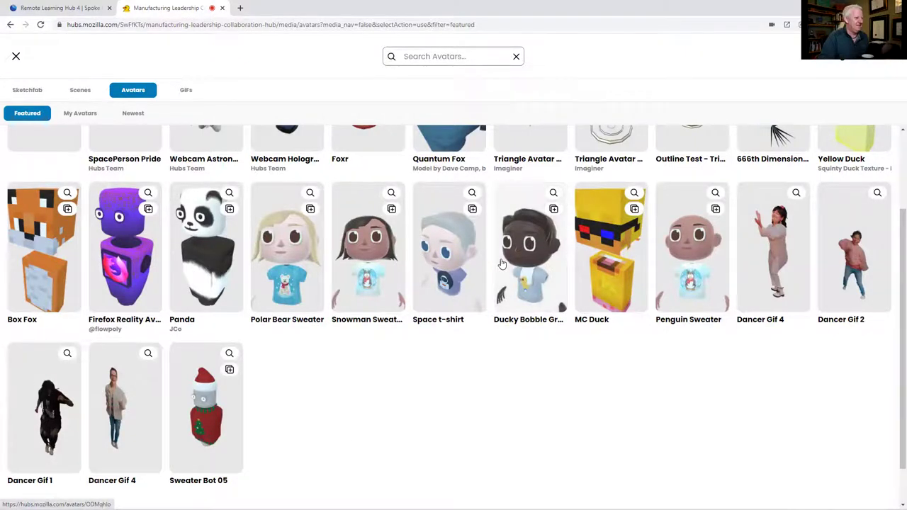
pyautogui.scroll(1, 501, 264)
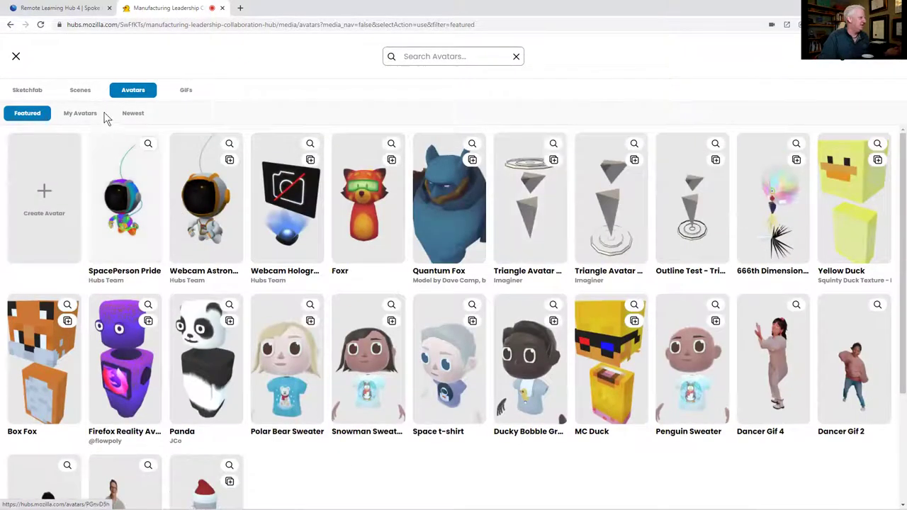
pyautogui.click(132, 115)
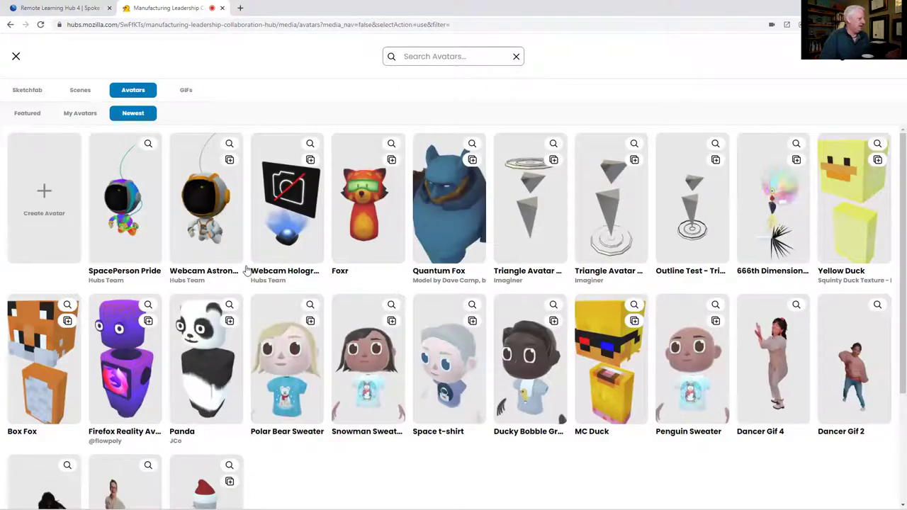
# - Accept the new avatar, then reopen and close the avatar browser without choosing
pyautogui.click(121, 201)
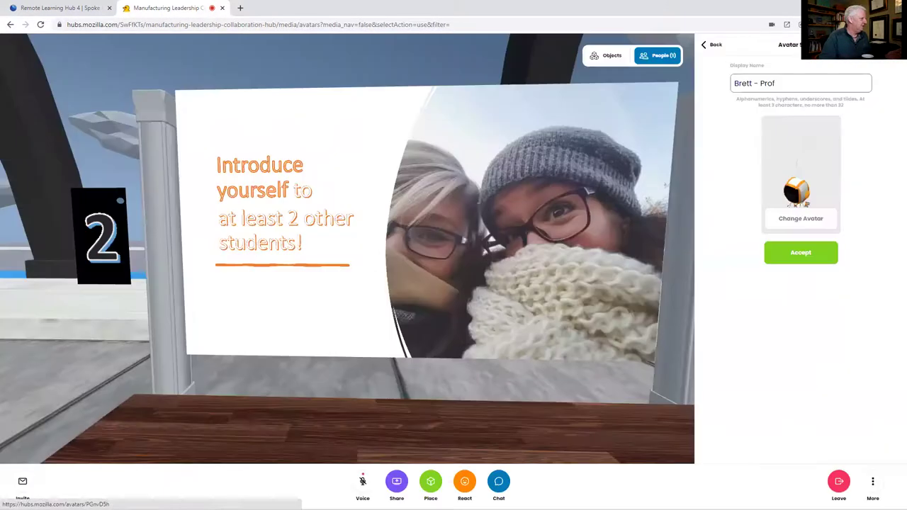
pyautogui.click(802, 257)
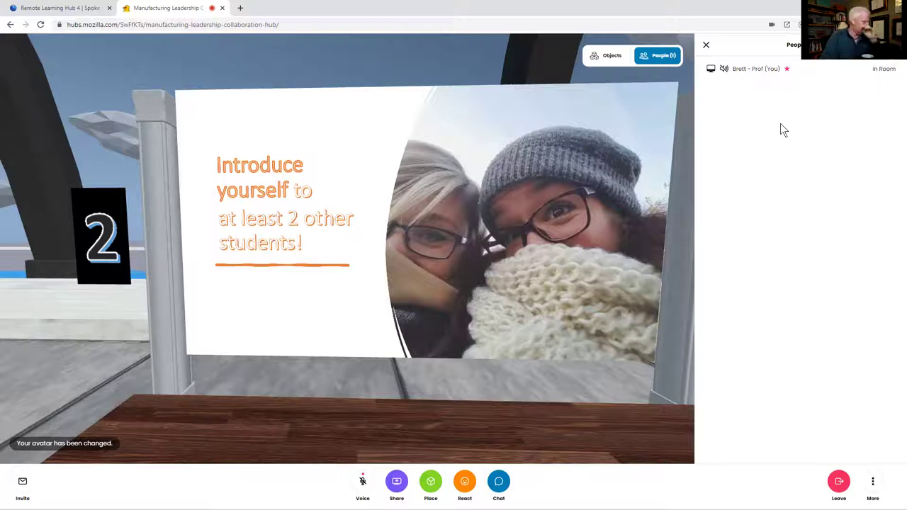
pyautogui.click(808, 71)
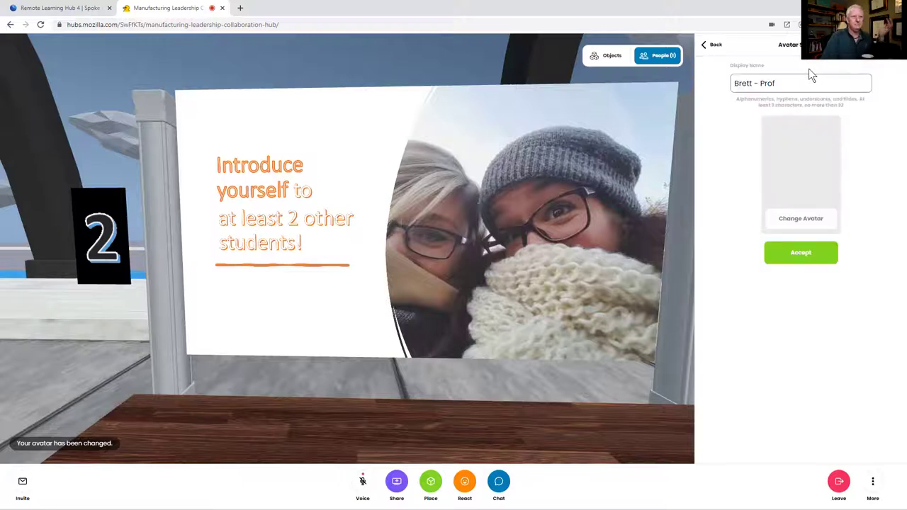
pyautogui.click(804, 223)
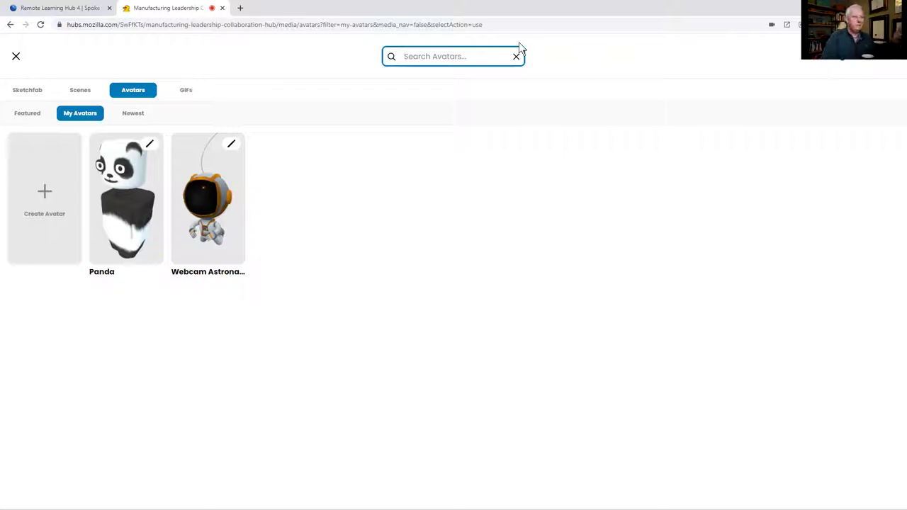
pyautogui.click(16, 58)
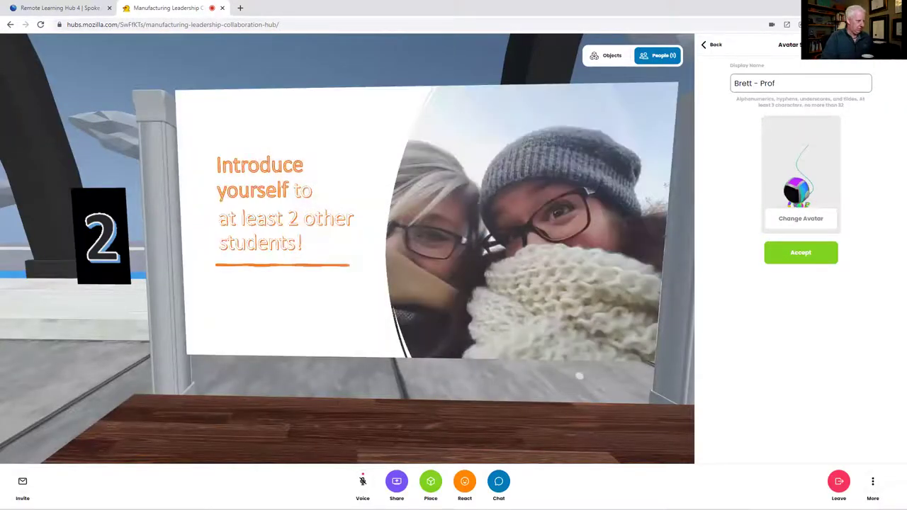
# - Leave avatar settings and the People panel, then walk back toward station 2's slide
pyautogui.click(628, 388)
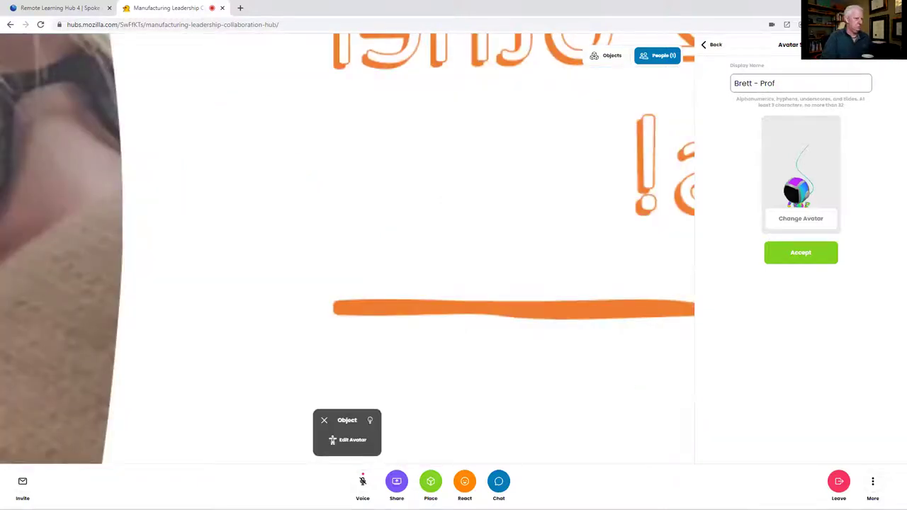
pyautogui.press('Escape')
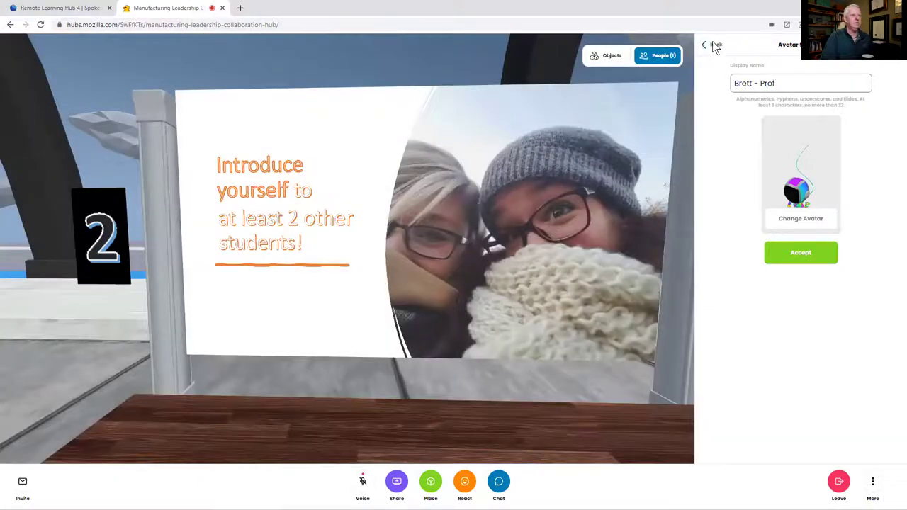
pyautogui.click(713, 46)
pyautogui.click(706, 45)
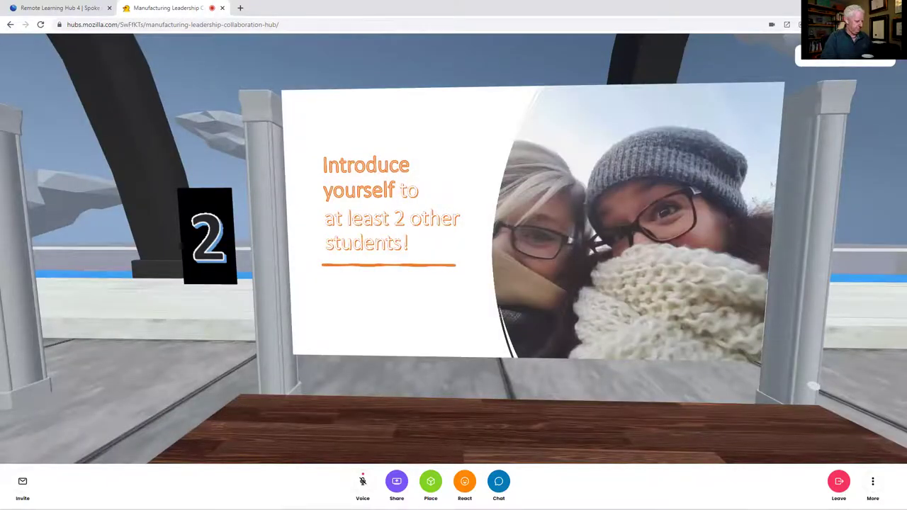
pyautogui.rightClick(813, 386)
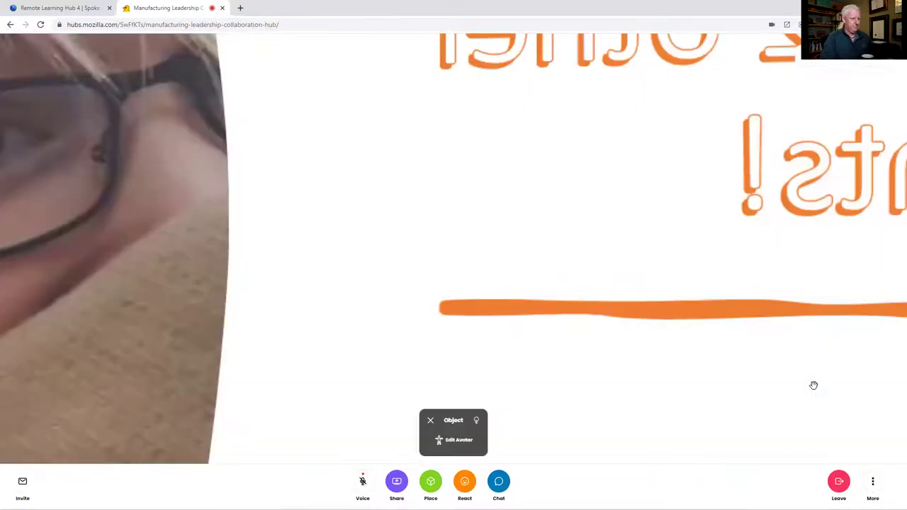
pyautogui.rightClick(702, 362)
pyautogui.press('w')
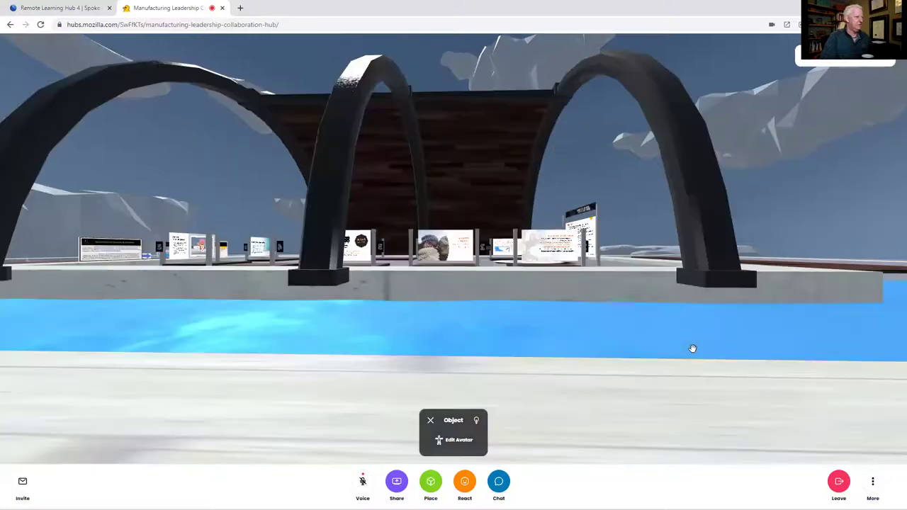
pyautogui.press('w')
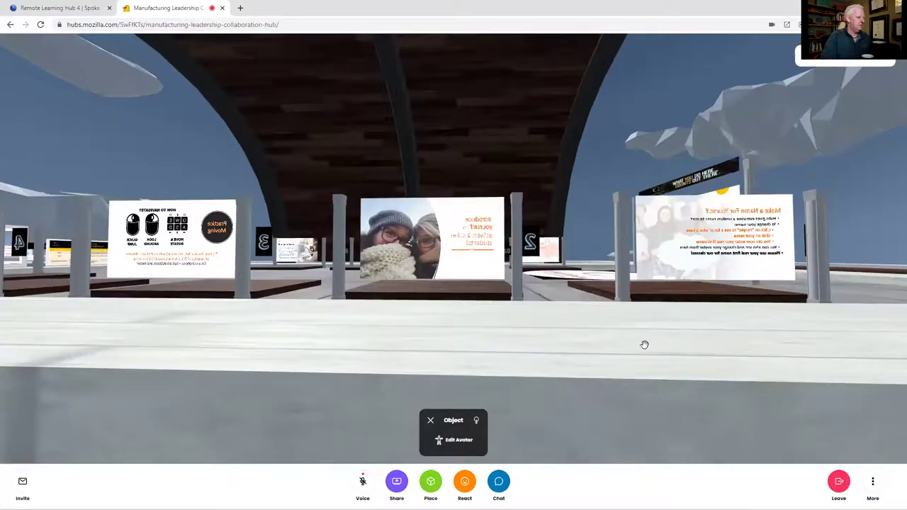
# - Turn to face the row of stations 1 to 3 head-on
pyautogui.press('w')
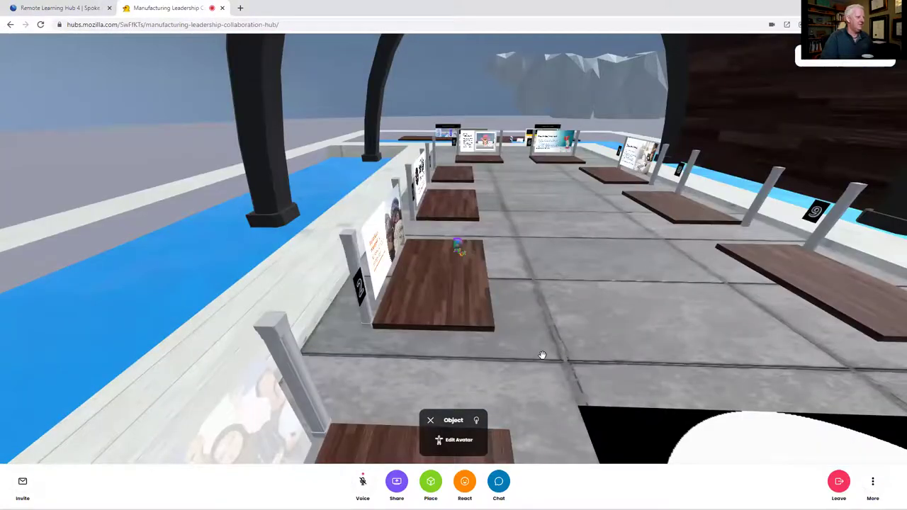
pyautogui.press('q')
pyautogui.press('q')
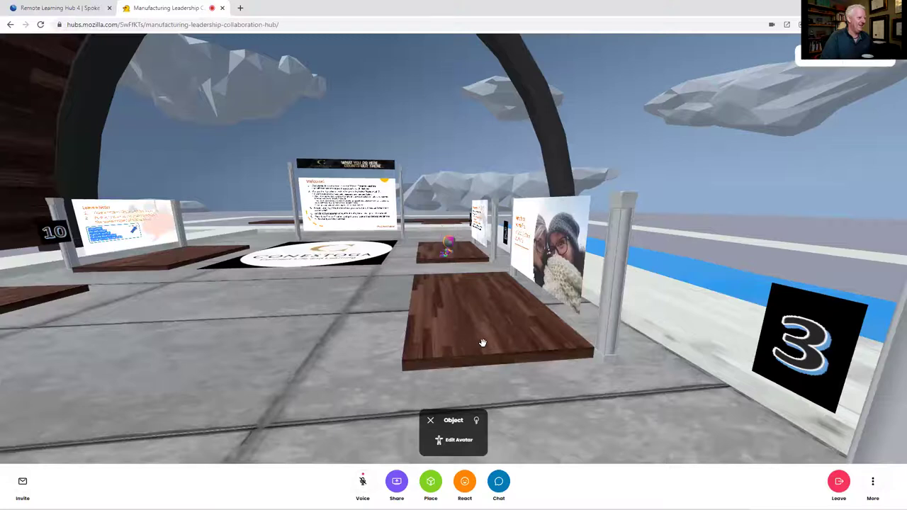
pyautogui.press('w')
pyautogui.press('e')
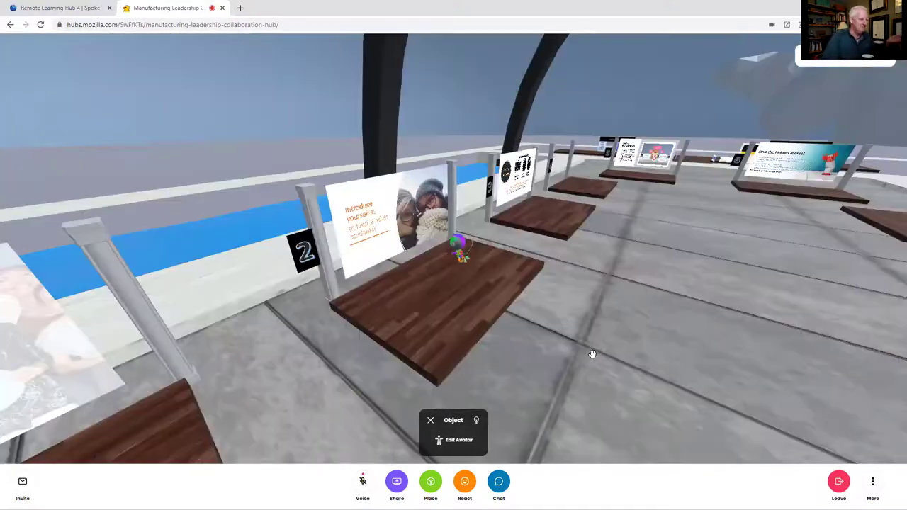
pyautogui.press('q')
pyautogui.press('e')
pyautogui.press('q')
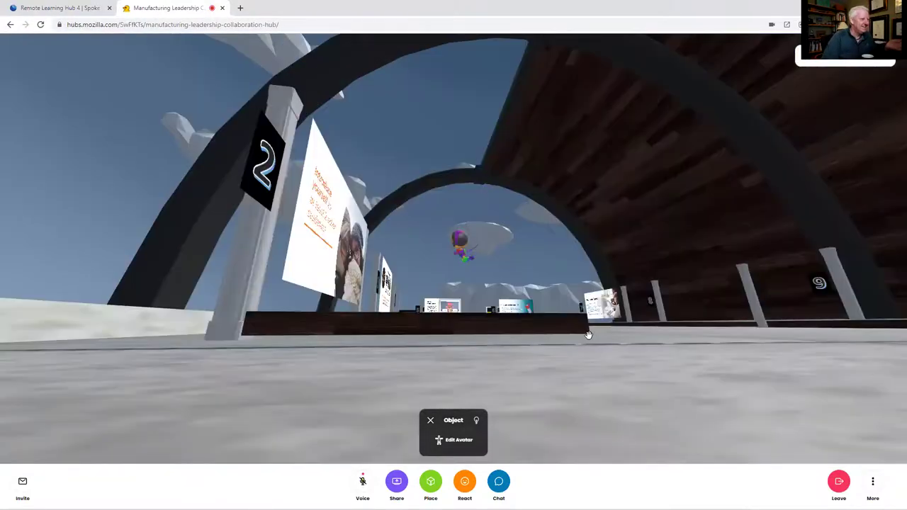
pyautogui.press('q')
pyautogui.press('q')
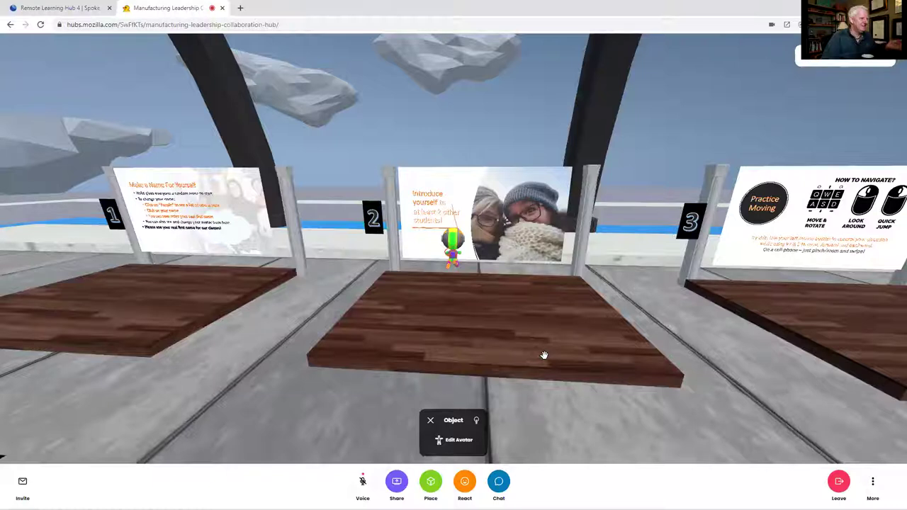
pyautogui.press('w')
# - Position yourself in front of station 2 and move right up to its slide
pyautogui.press('s')
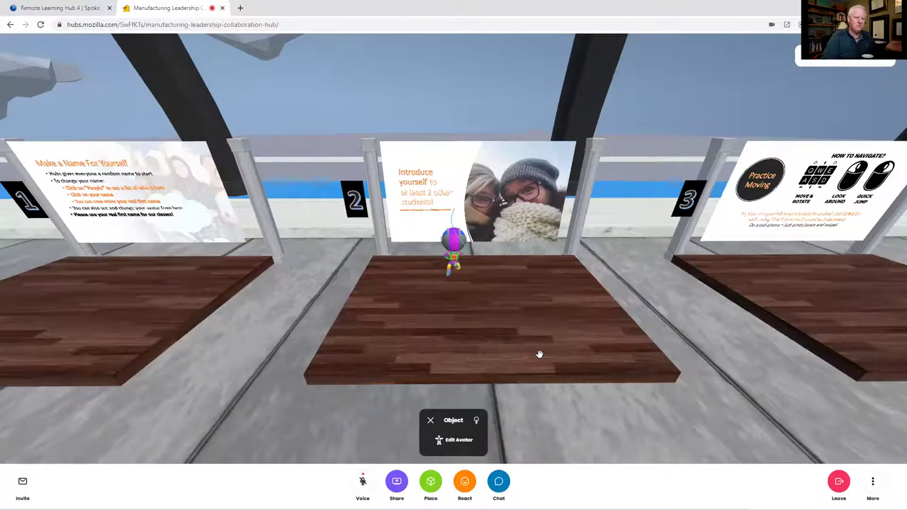
pyautogui.press('w')
pyautogui.press('e')
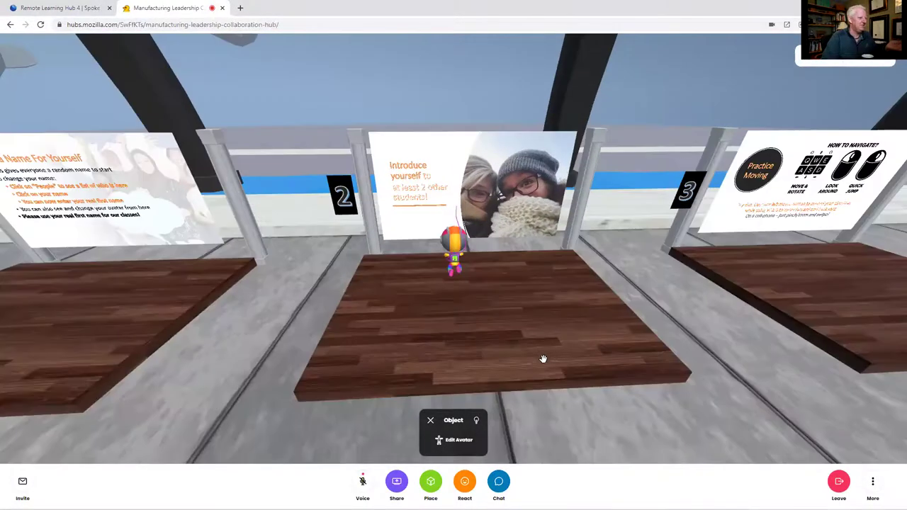
pyautogui.press('s')
pyautogui.press('w')
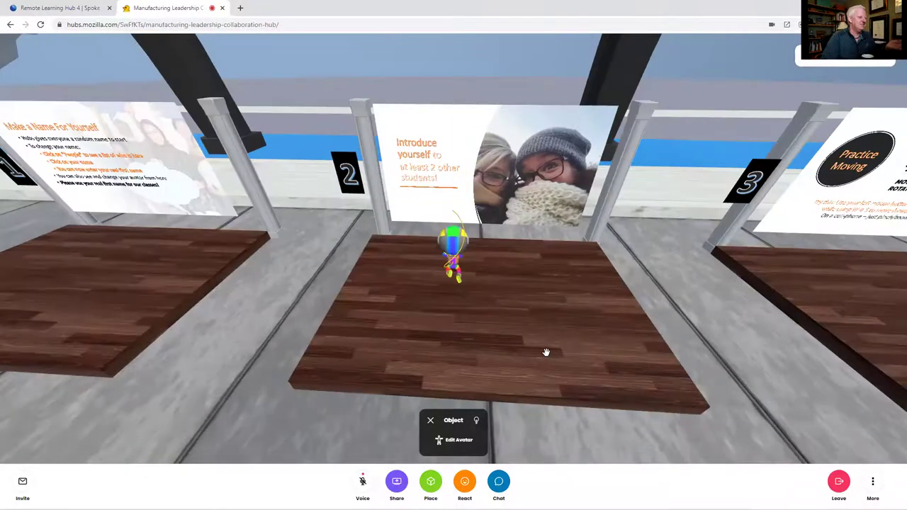
pyautogui.press('s')
pyautogui.press('w')
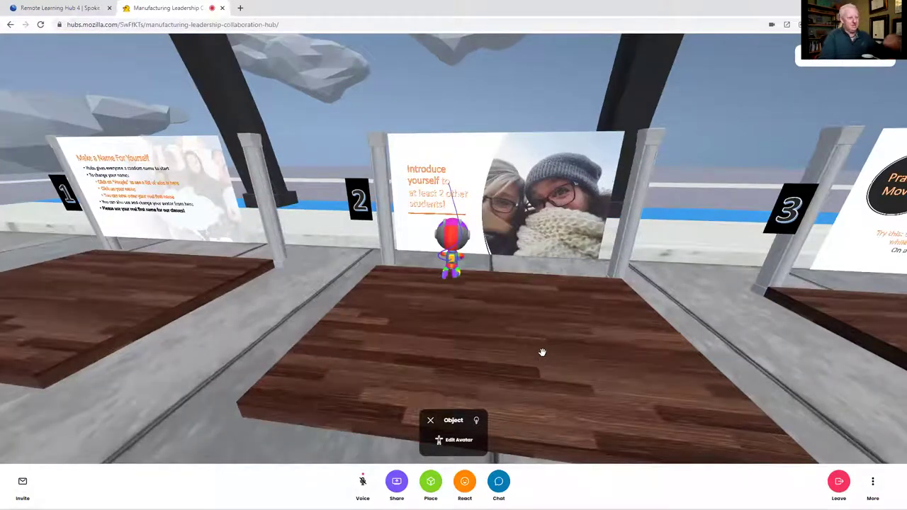
pyautogui.press('e')
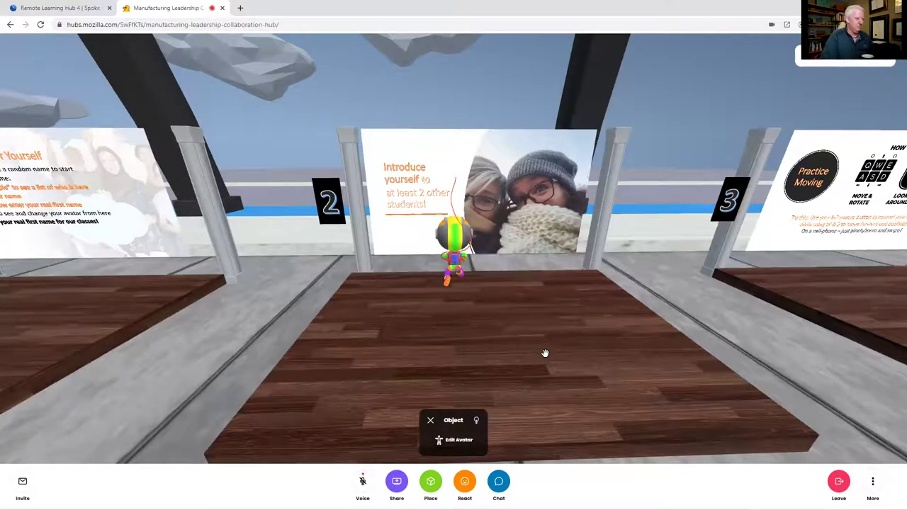
pyautogui.press('w')
pyautogui.press('space')
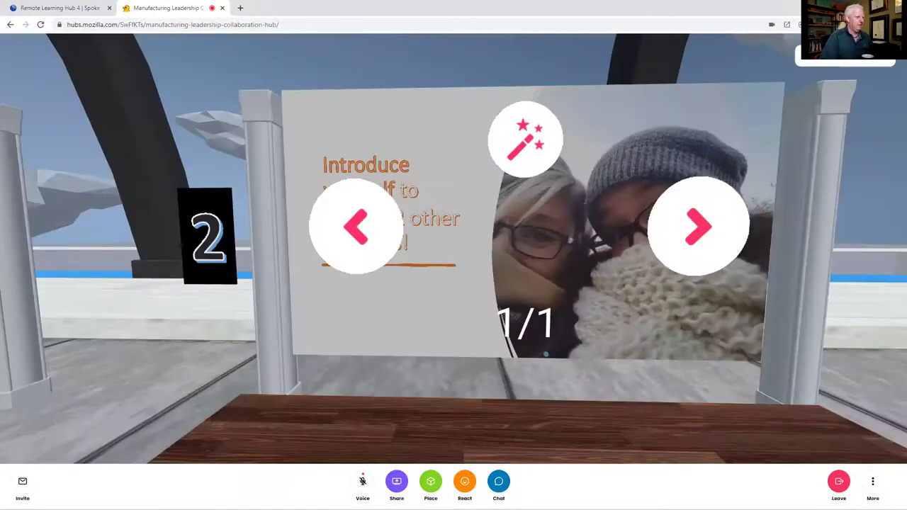
pyautogui.press('e')
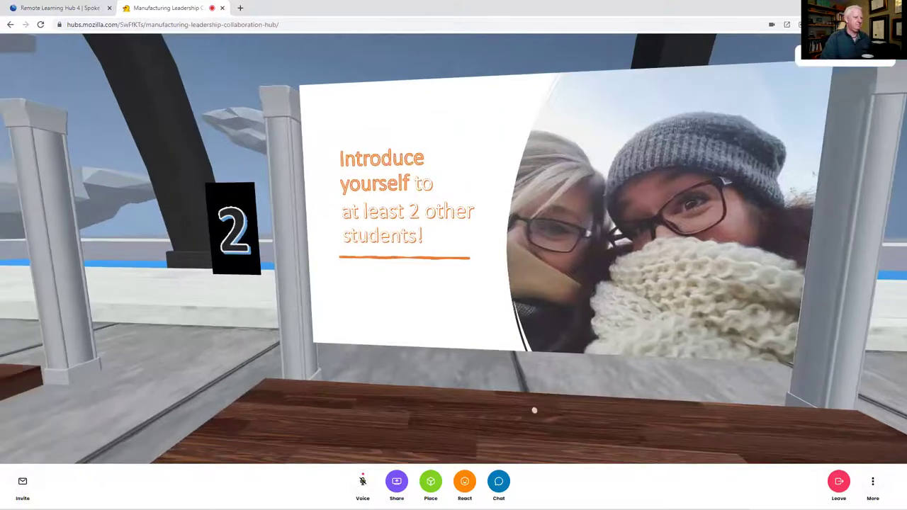
pyautogui.press('e')
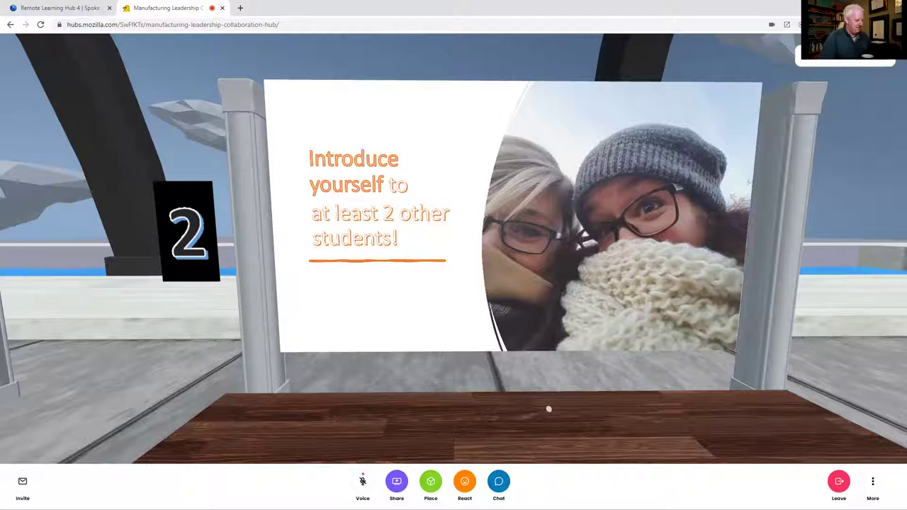
# - Turn past stations 3 and 4 and walk up to station 5's 'Such a Manipulator!' slide
pyautogui.press('s')
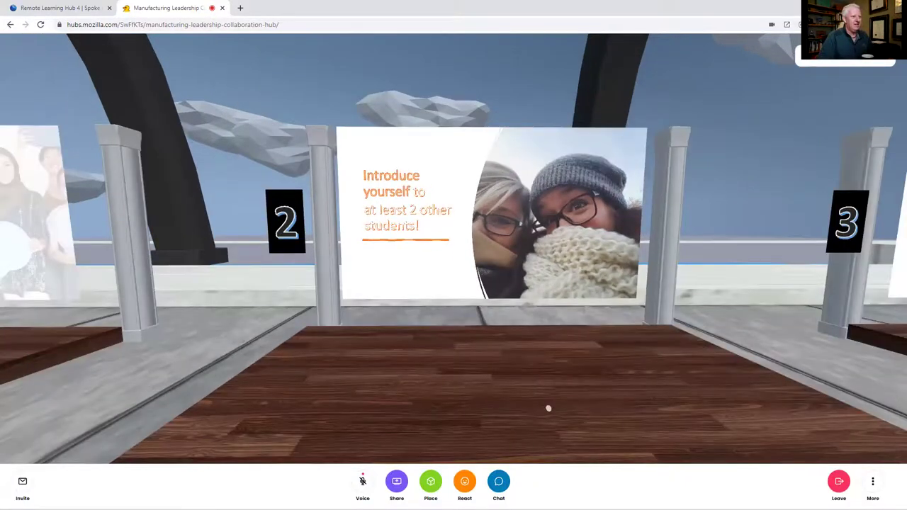
pyautogui.press('e')
pyautogui.press('e')
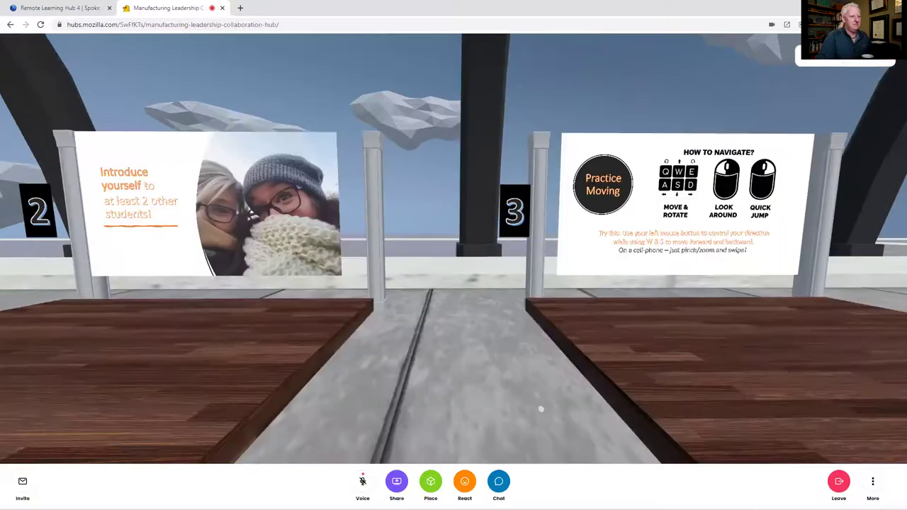
pyautogui.press('e')
pyautogui.press('e')
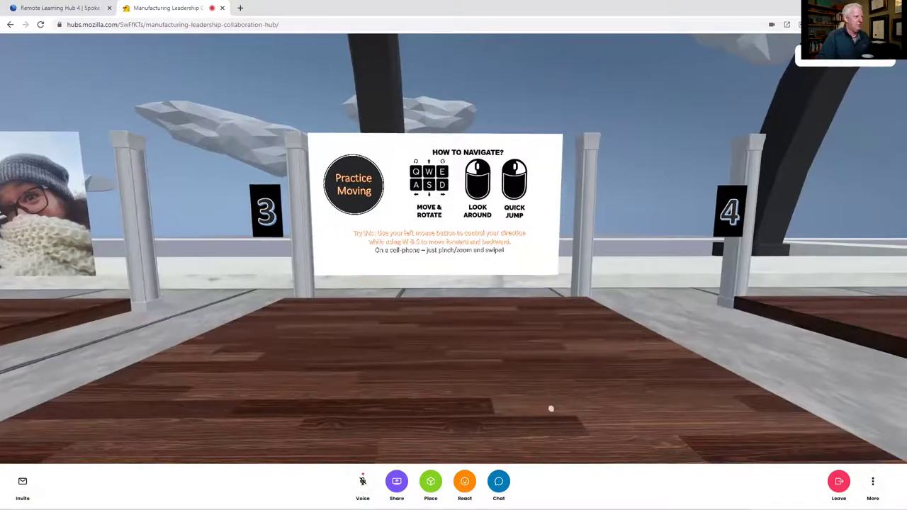
pyautogui.press('e')
pyautogui.moveTo(587, 402); pyautogui.dragTo(785, 402)
pyautogui.press('w')
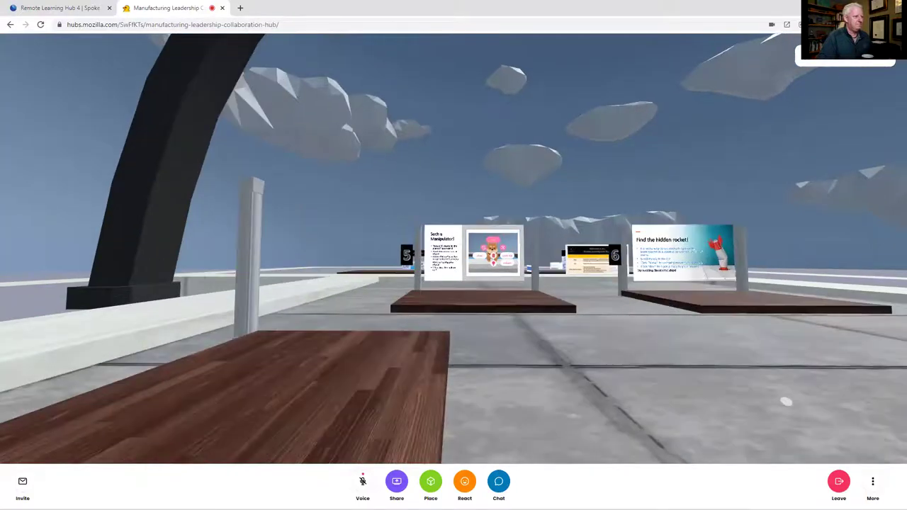
pyautogui.press('w')
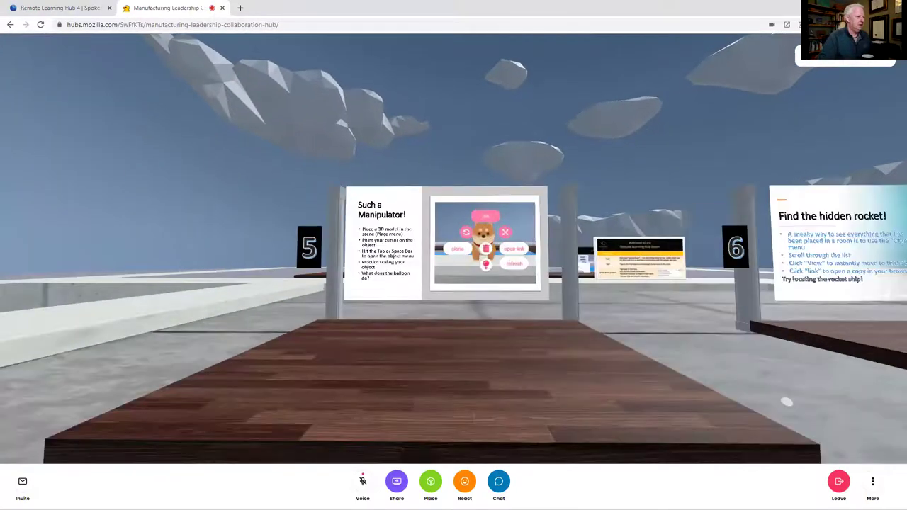
pyautogui.press('w')
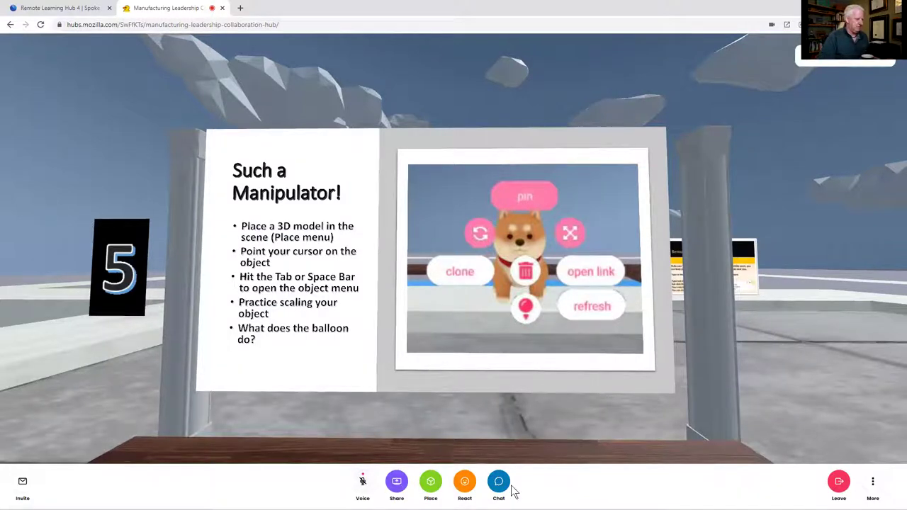
# - Open the Place menu and browse the list of 3D models
pyautogui.click(431, 484)
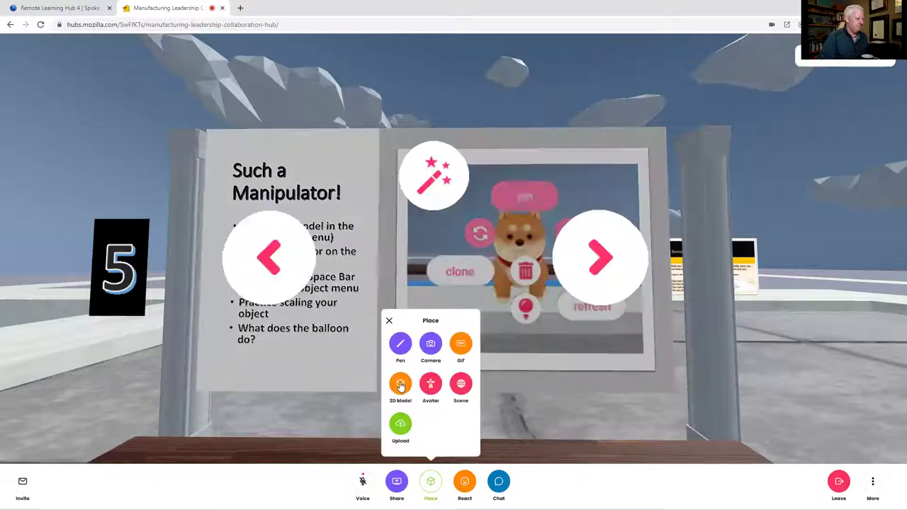
pyautogui.click(400, 389)
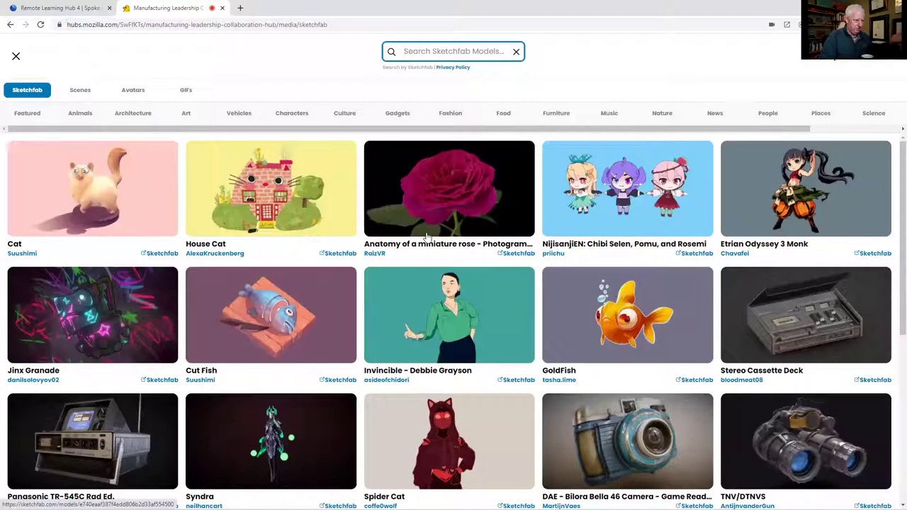
pyautogui.scroll(-1, 444, 401)
pyautogui.scroll(-4, 444, 401)
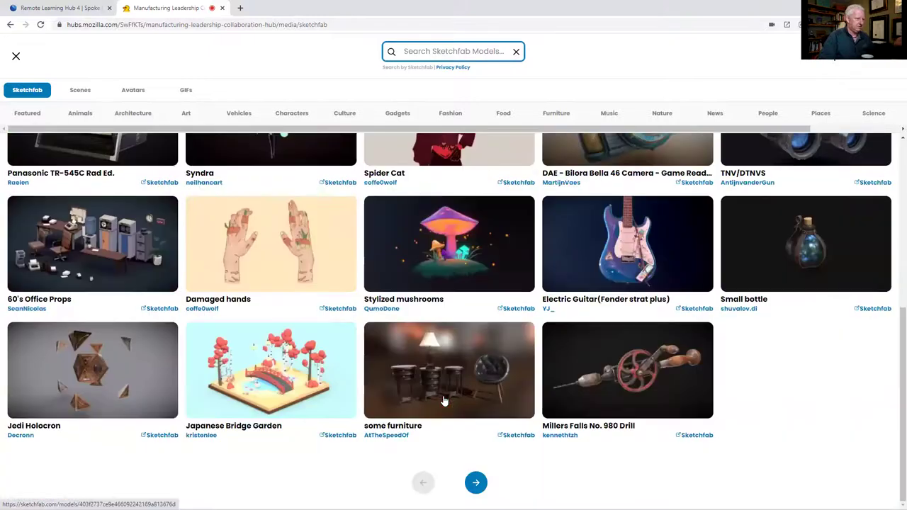
pyautogui.scroll(5, 443, 401)
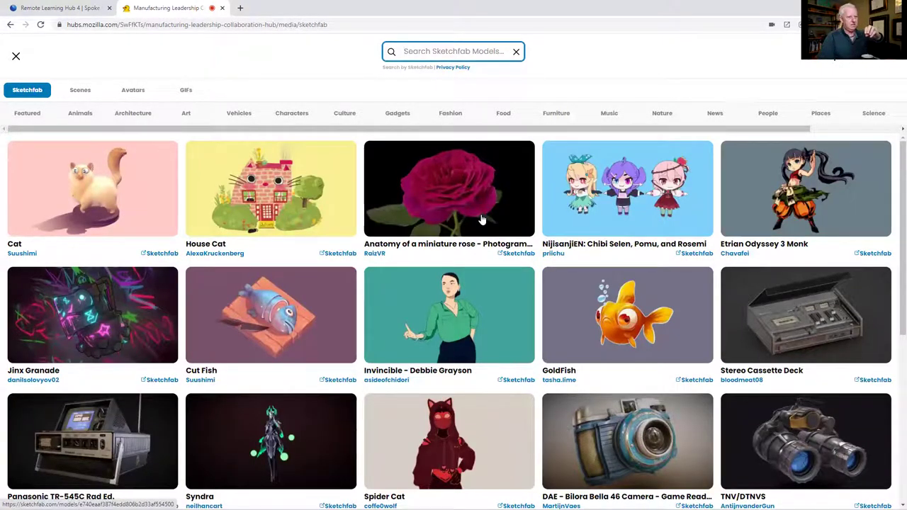
# - Search Sketchfab for 'airplane' and place the Low-poly Airplane result in the room
pyautogui.click(472, 53)
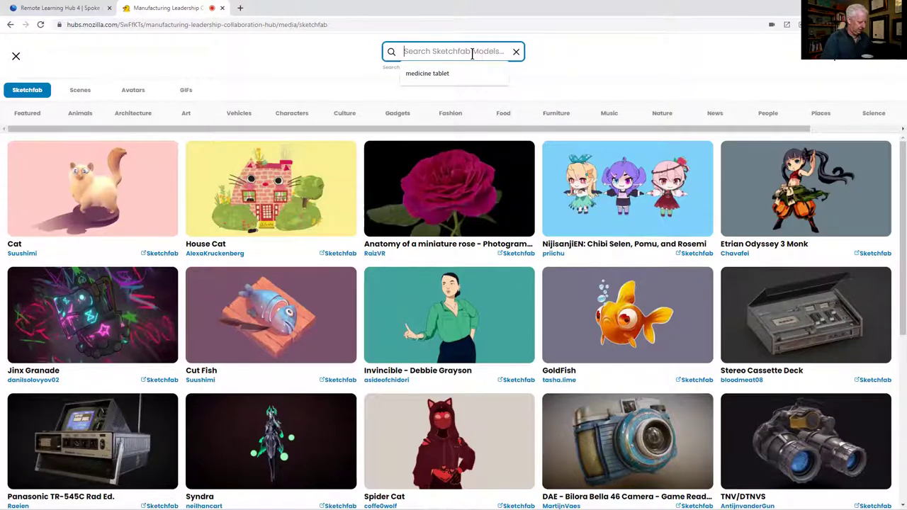
pyautogui.write('airp')
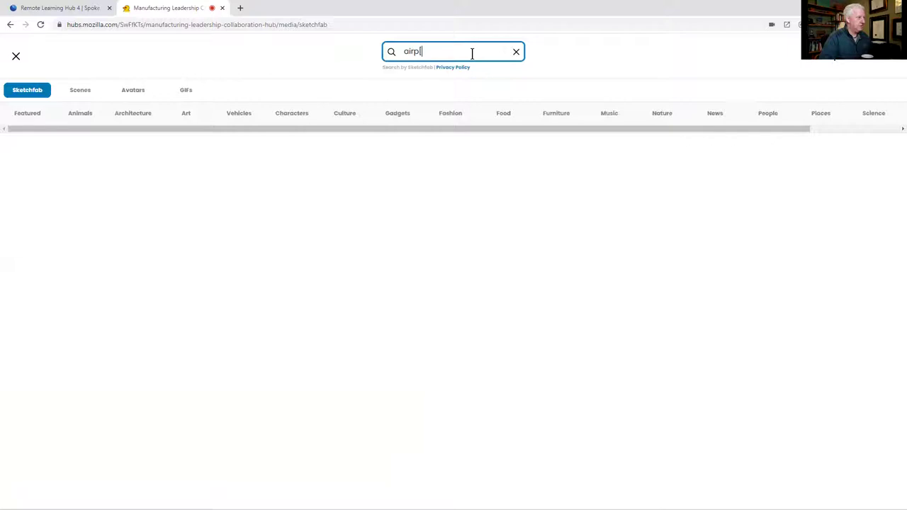
pyautogui.press('BackSpace')
pyautogui.write('plane')
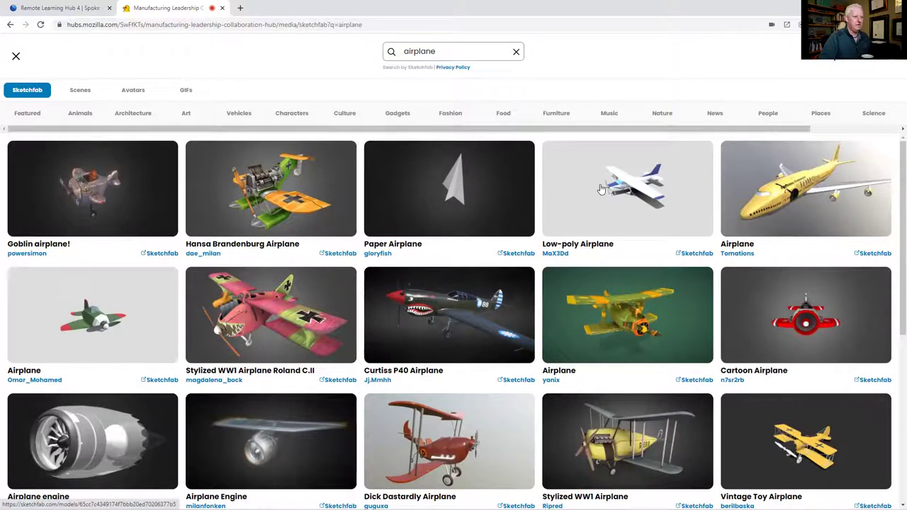
pyautogui.click(792, 199)
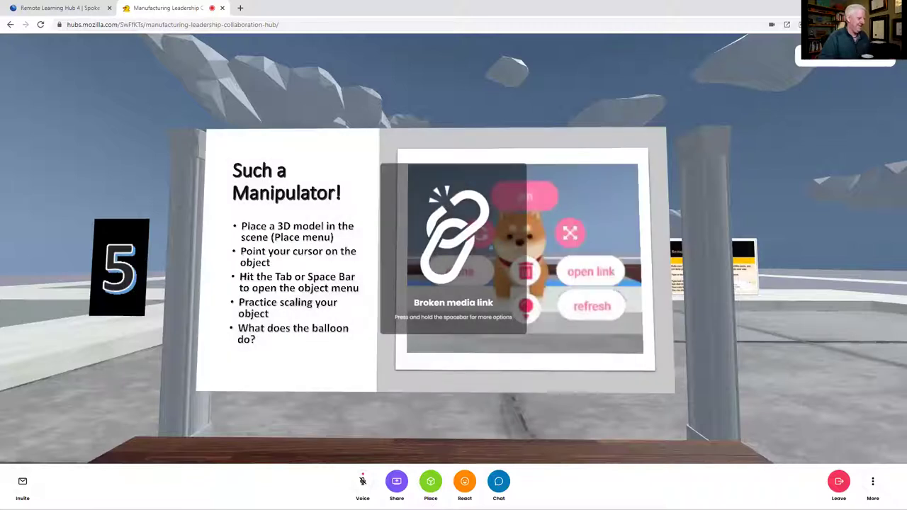
# - Remove the broken media link object blocking the station 5 'Such a Manipulator!' slide
pyautogui.press('Tab')
pyautogui.press('Tab')
pyautogui.press('Tab')
pyautogui.press('Tab')
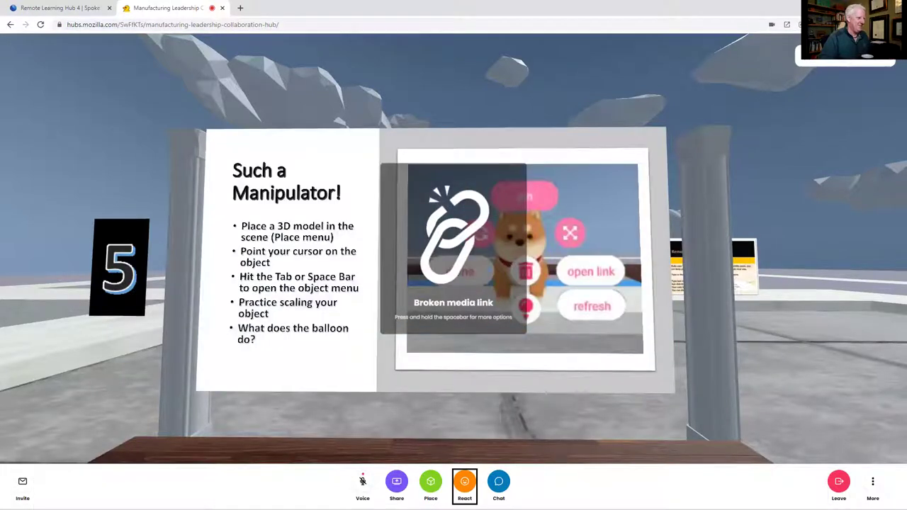
pyautogui.press('Tab')
pyautogui.press('Tab')
pyautogui.press('Tab')
pyautogui.press('Tab')
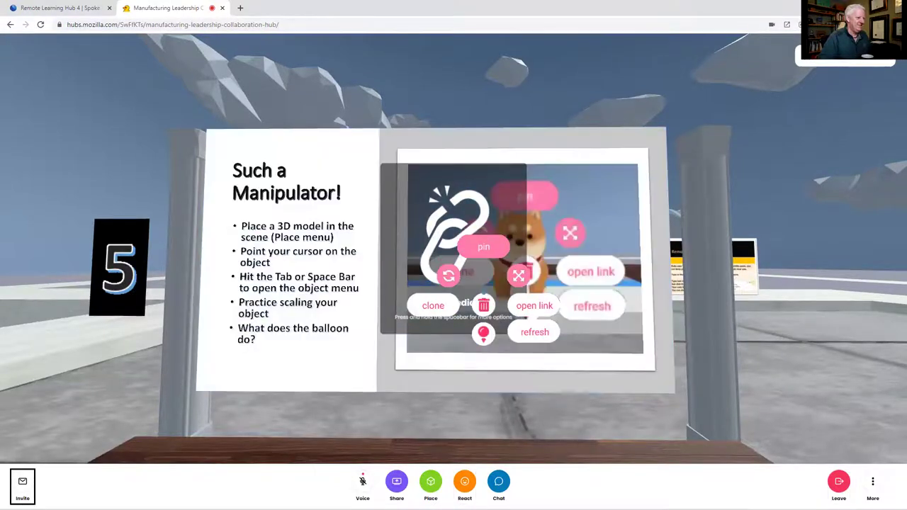
pyautogui.press('Tab')
pyautogui.press('Tab')
pyautogui.press('Tab')
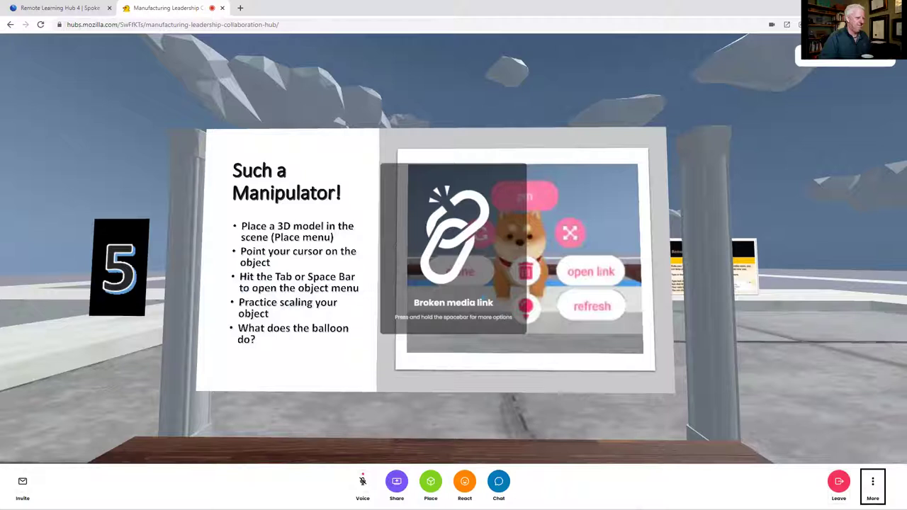
pyautogui.press('Tab')
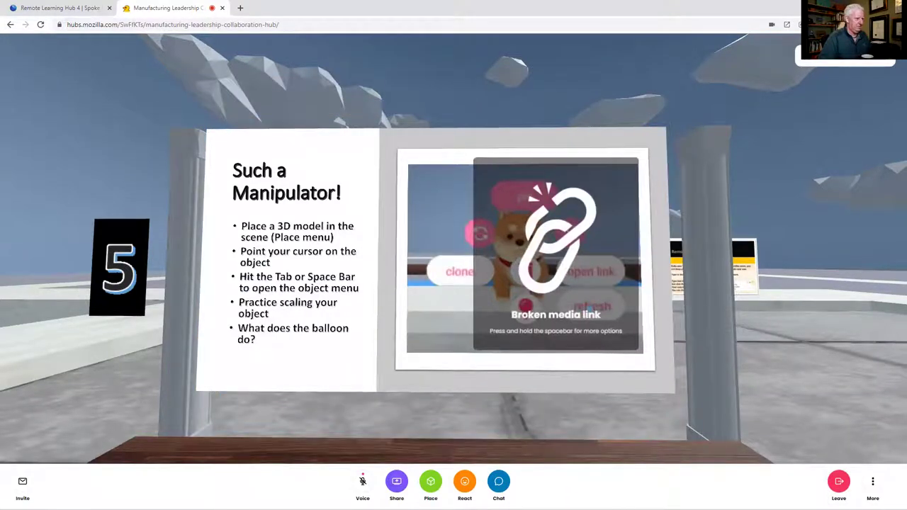
pyautogui.press('space')
pyautogui.press('space')
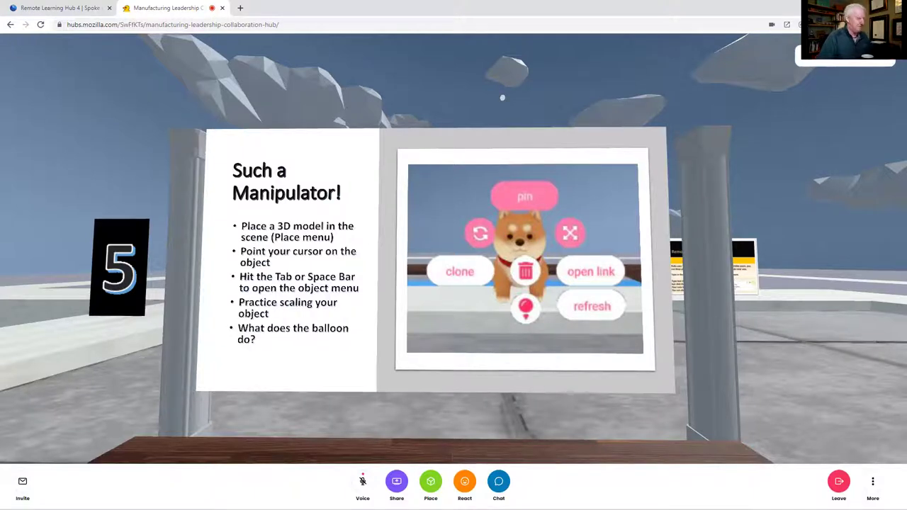
# - Place Sketchfab's Paper Airplane model before the station 5 slide and step back to view it
pyautogui.click(431, 482)
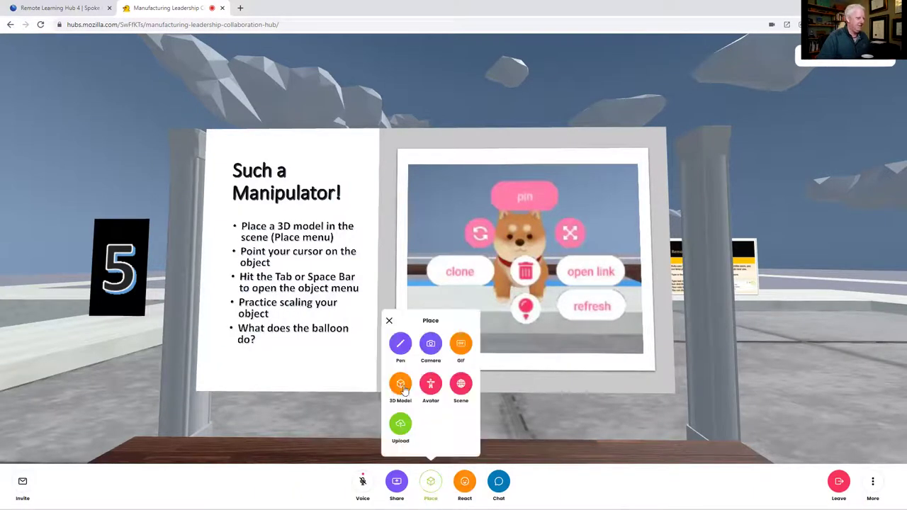
pyautogui.click(401, 385)
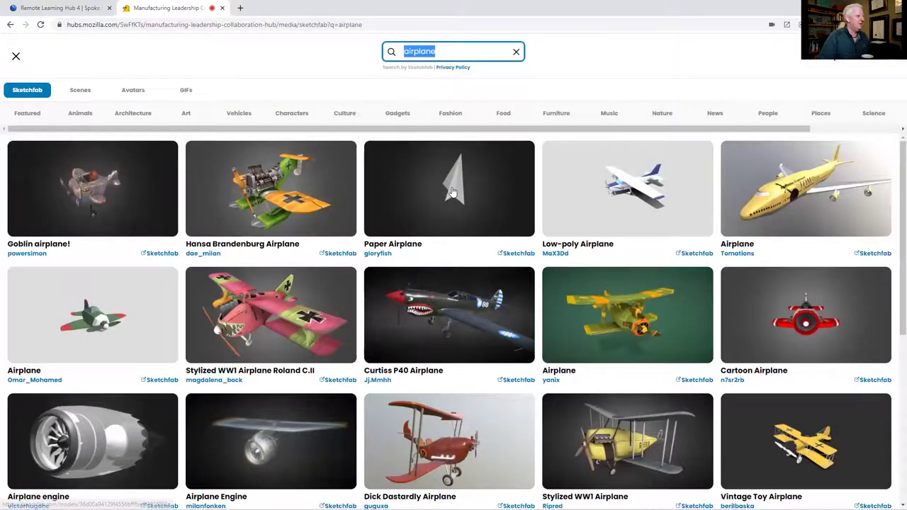
pyautogui.click(452, 191)
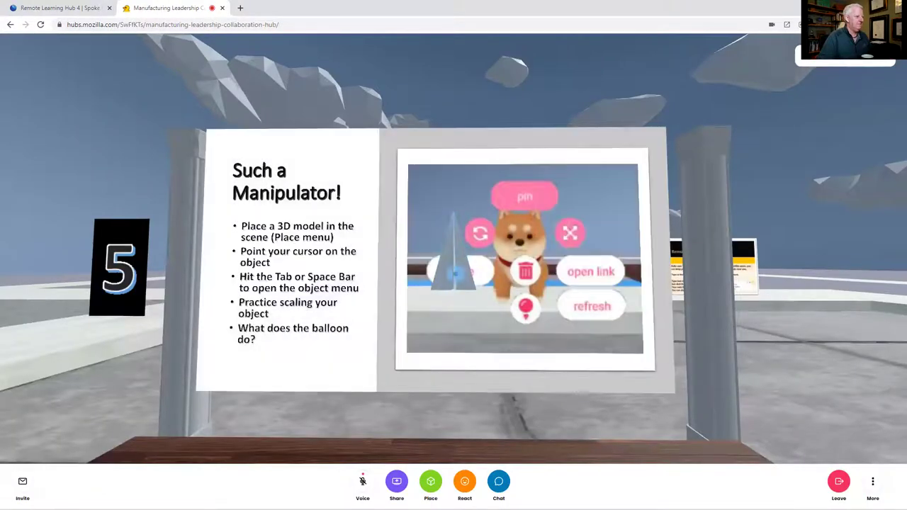
pyautogui.press('s')
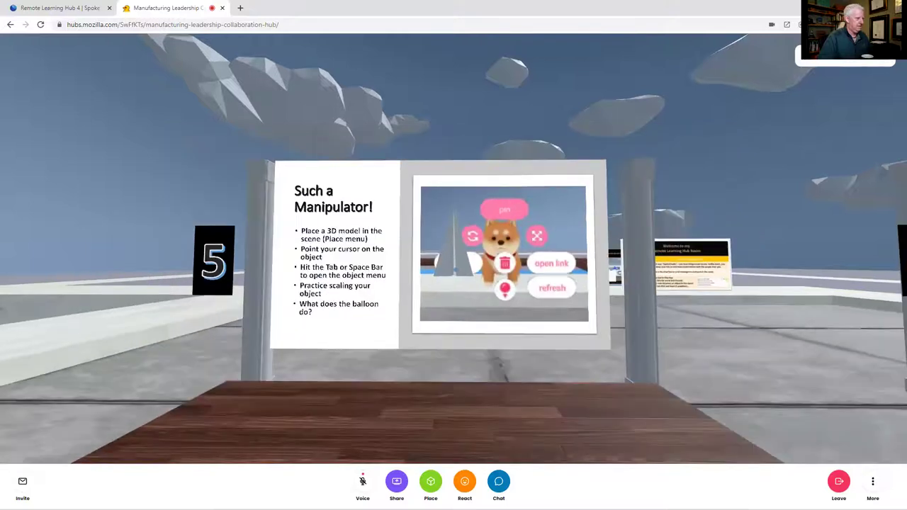
pyautogui.press('s')
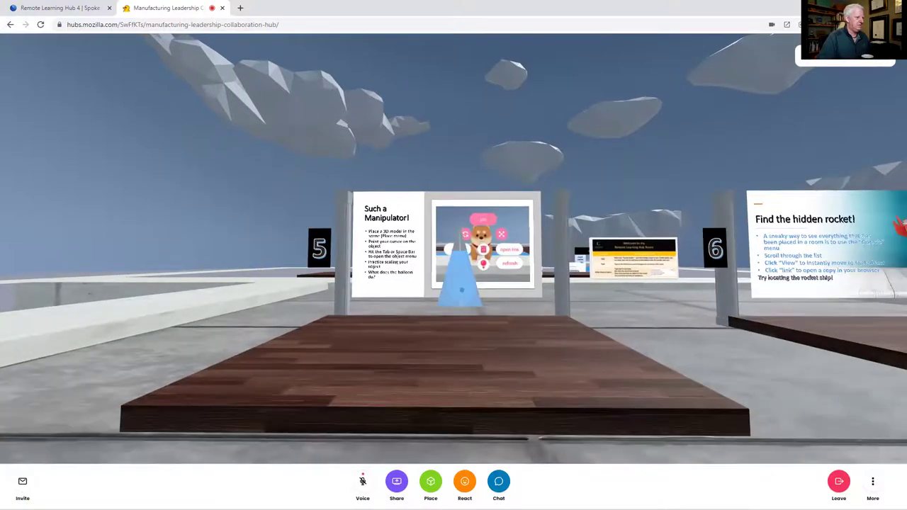
pyautogui.press('Tab')
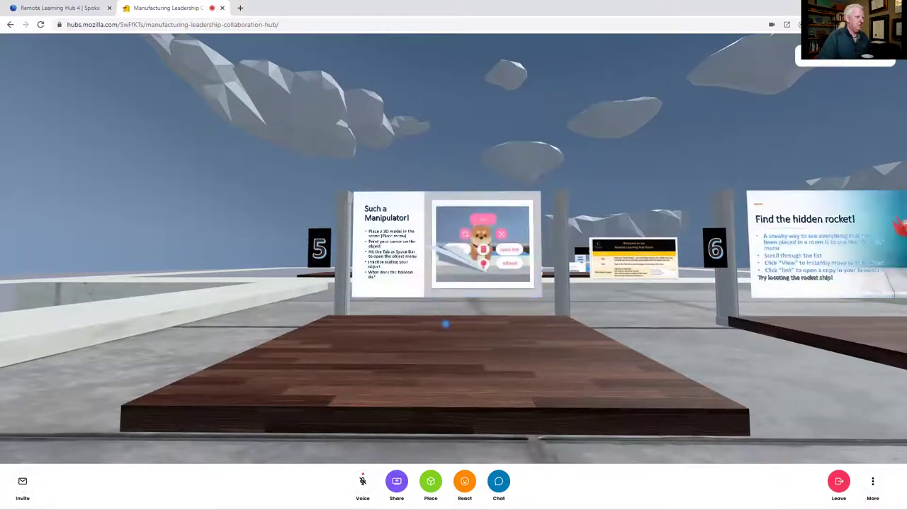
# - Walk around the station 5 slide and move in for a close look at the paper plane
pyautogui.press('space')
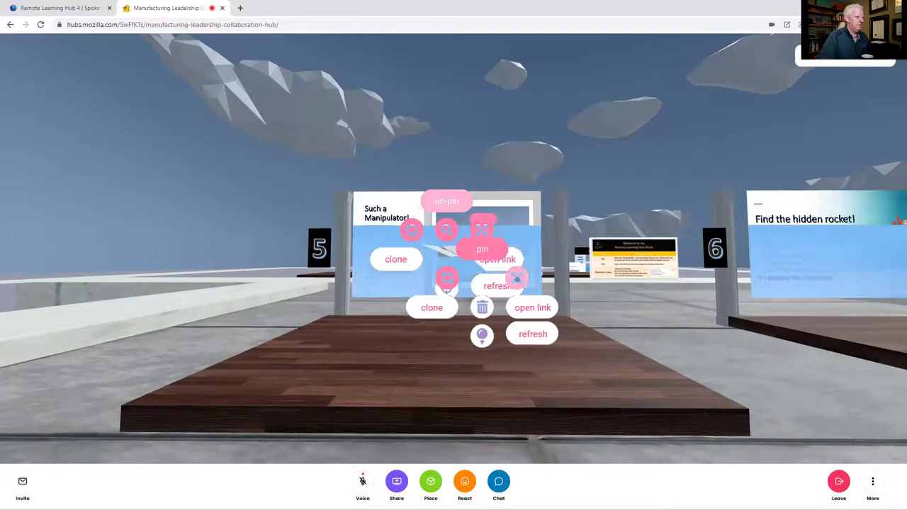
pyautogui.press('space')
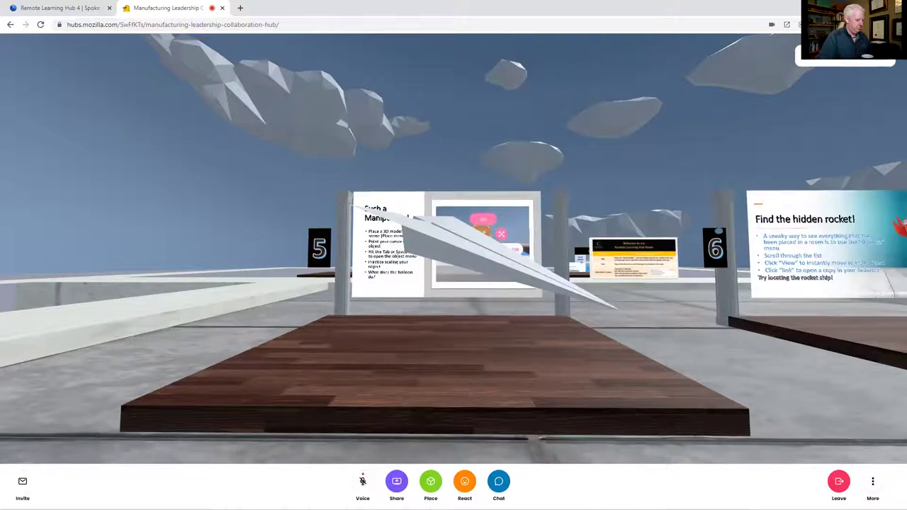
pyautogui.press('w')
pyautogui.press('w')
pyautogui.press('q')
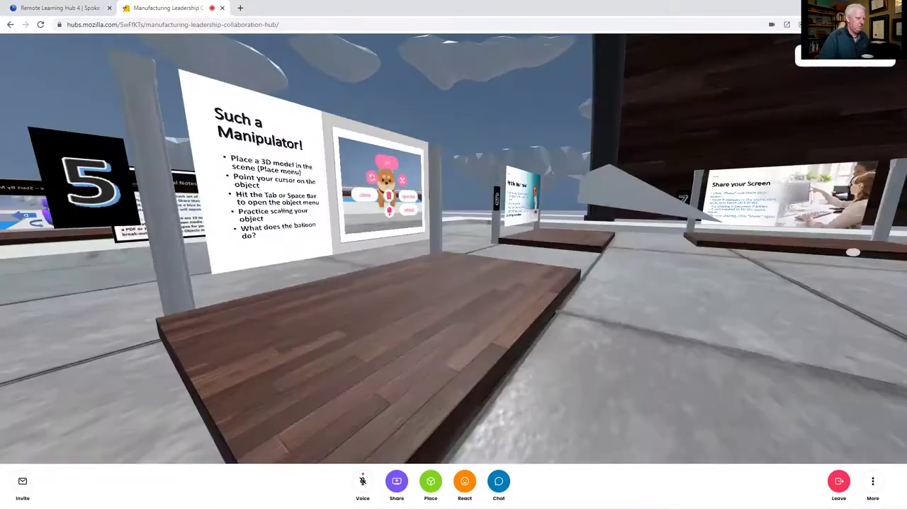
pyautogui.press('e')
pyautogui.press('q')
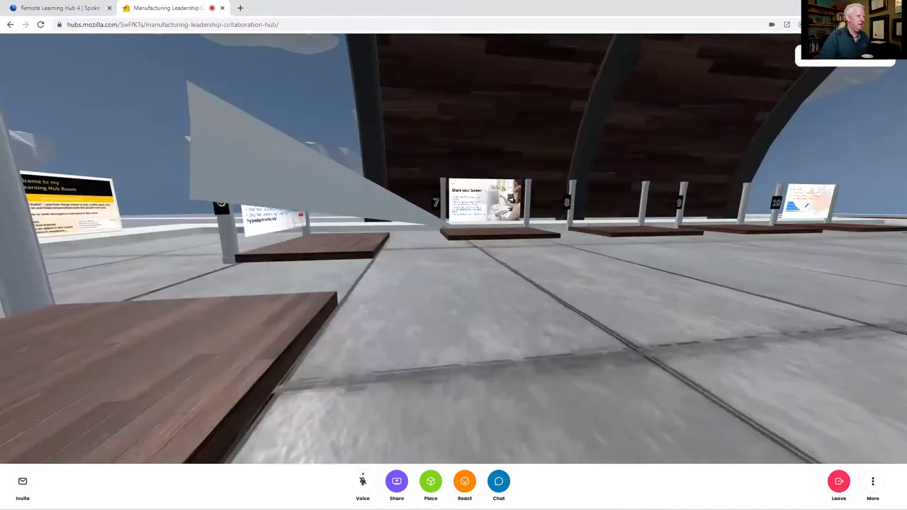
pyautogui.press('w')
pyautogui.press('q')
pyautogui.press('s')
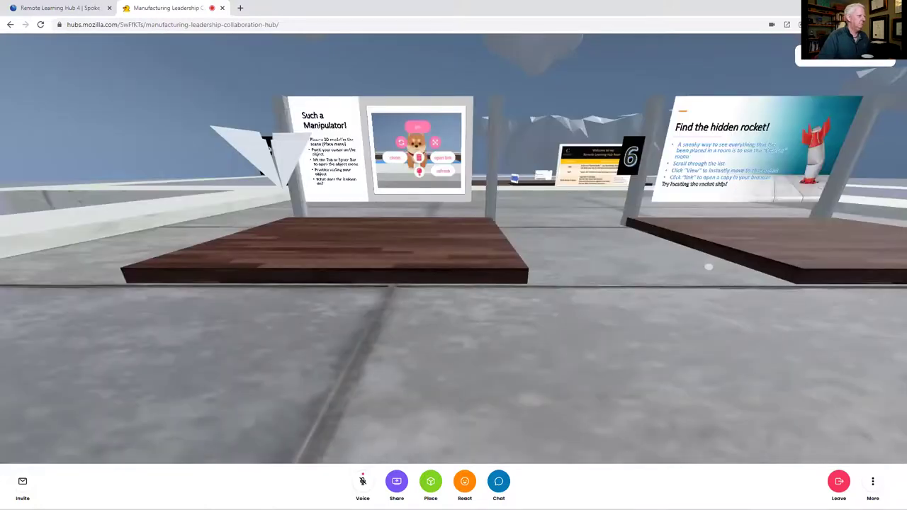
pyautogui.press('q')
pyautogui.press('w')
pyautogui.press('w')
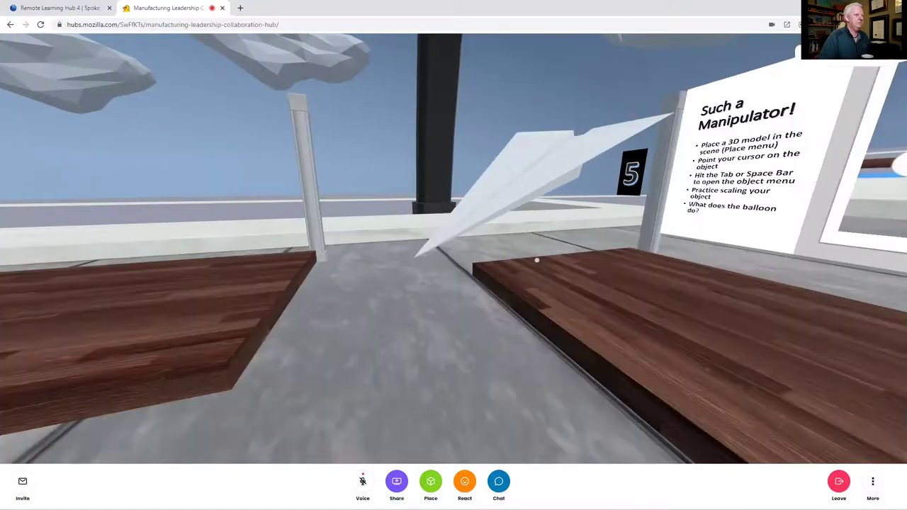
pyautogui.press('e')
# - Back away from the paper plane, turn toward station 6, and bring up the place options
pyautogui.press('s')
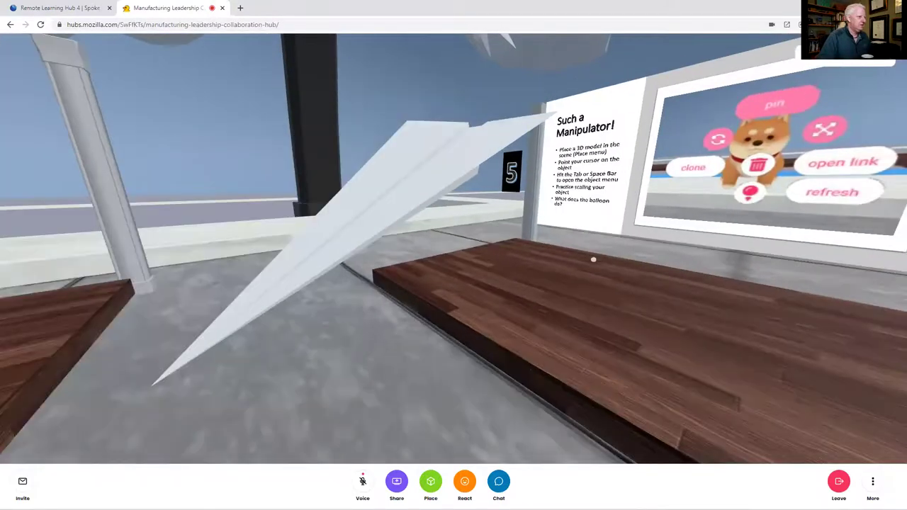
pyautogui.press('s')
pyautogui.press('e')
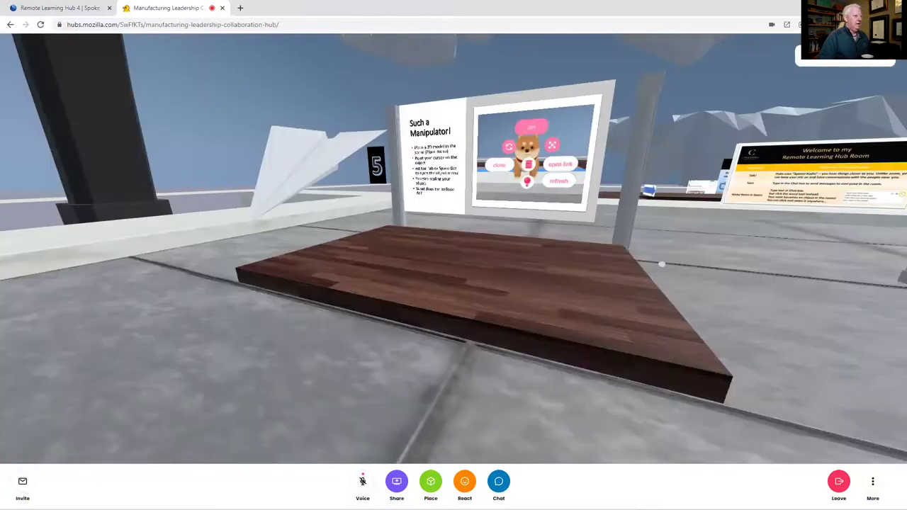
pyautogui.press('e')
pyautogui.press('e')
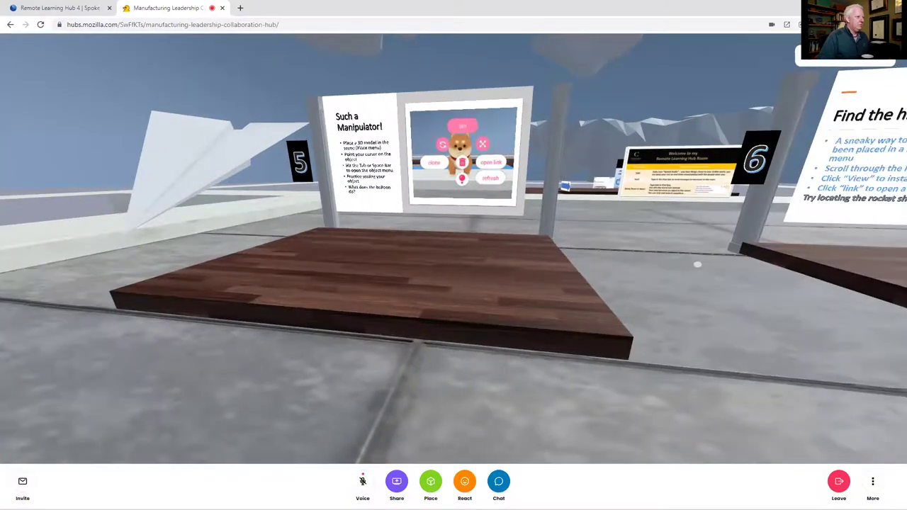
pyautogui.press('e')
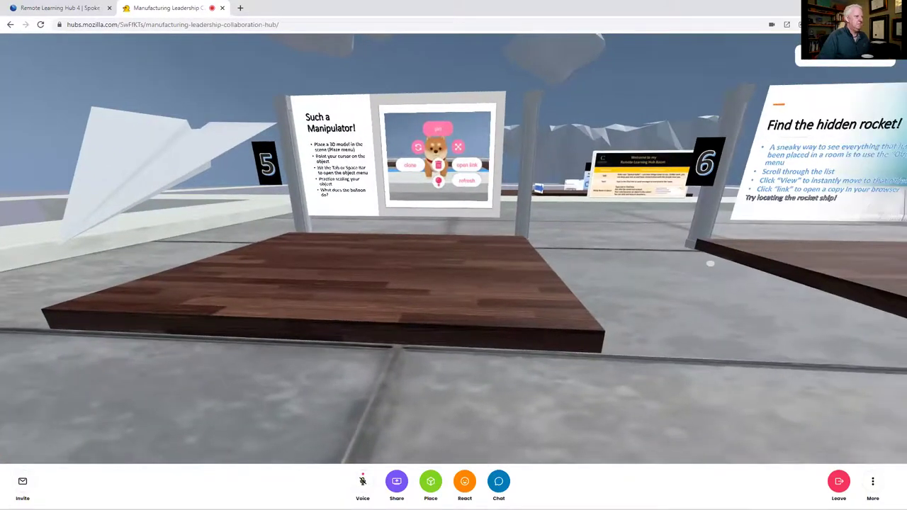
pyautogui.press('e')
pyautogui.press('e')
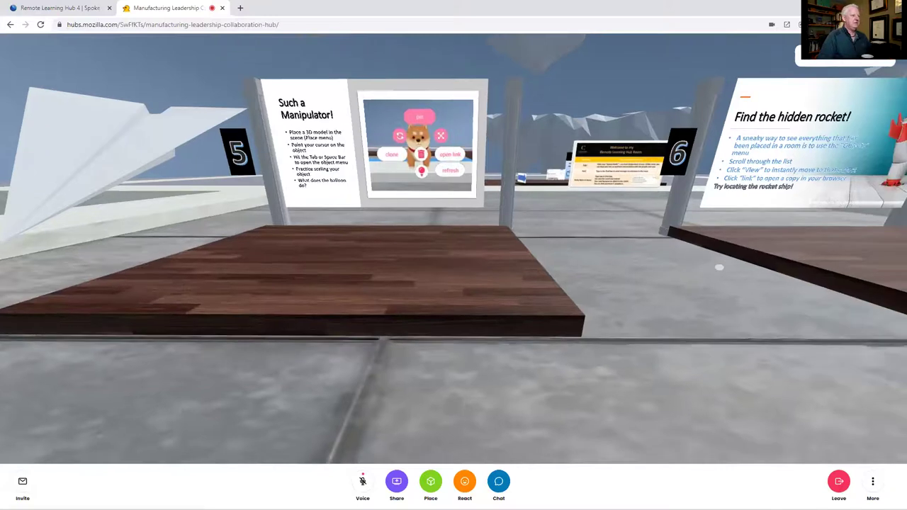
pyautogui.click(429, 489)
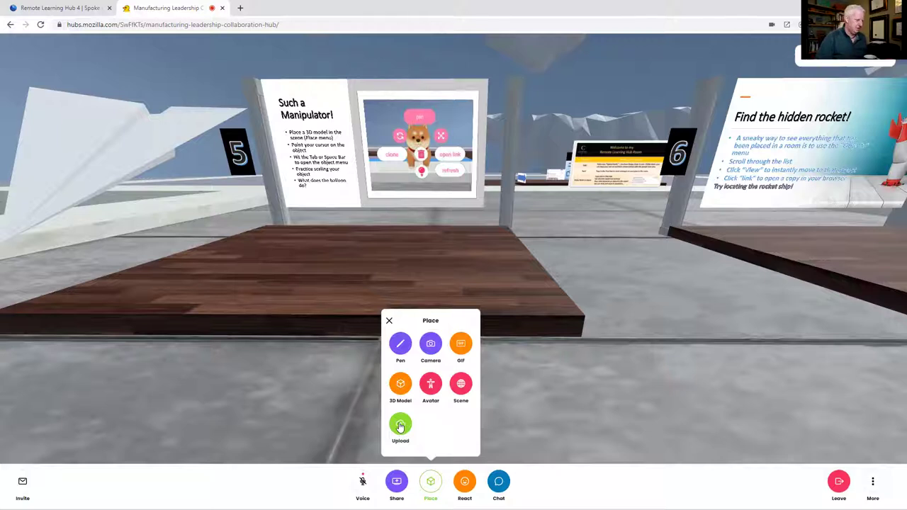
pyautogui.click(398, 486)
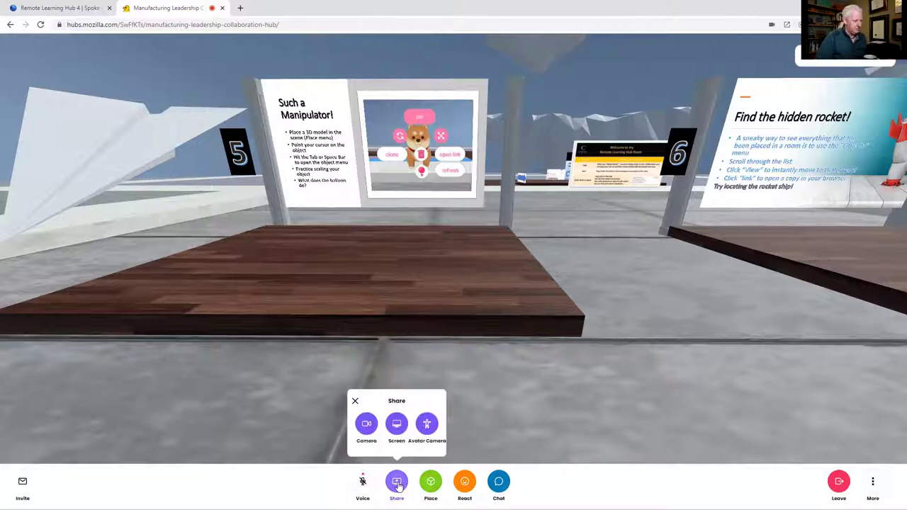
pyautogui.click(366, 425)
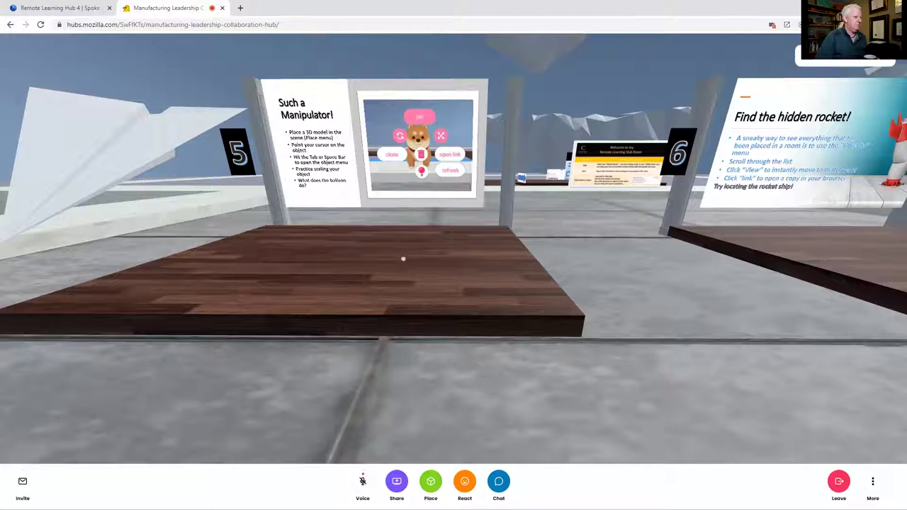
pyautogui.click(397, 483)
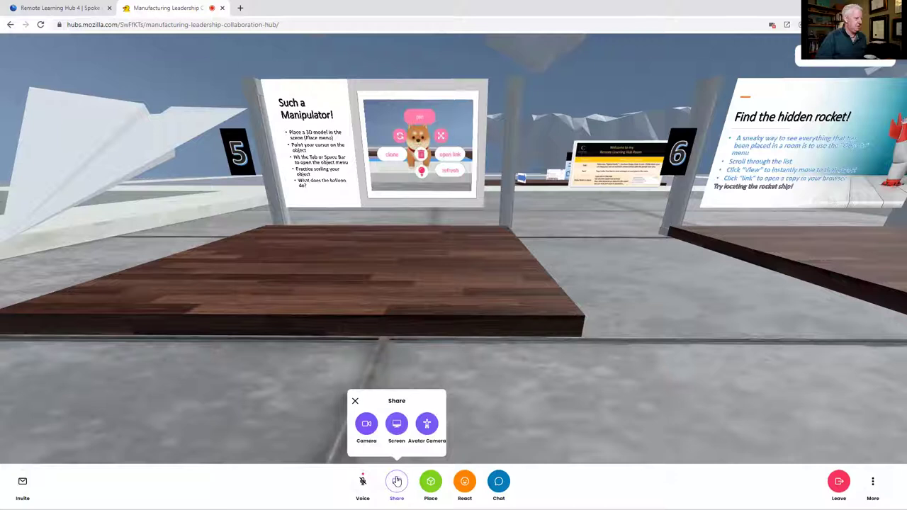
pyautogui.click(354, 402)
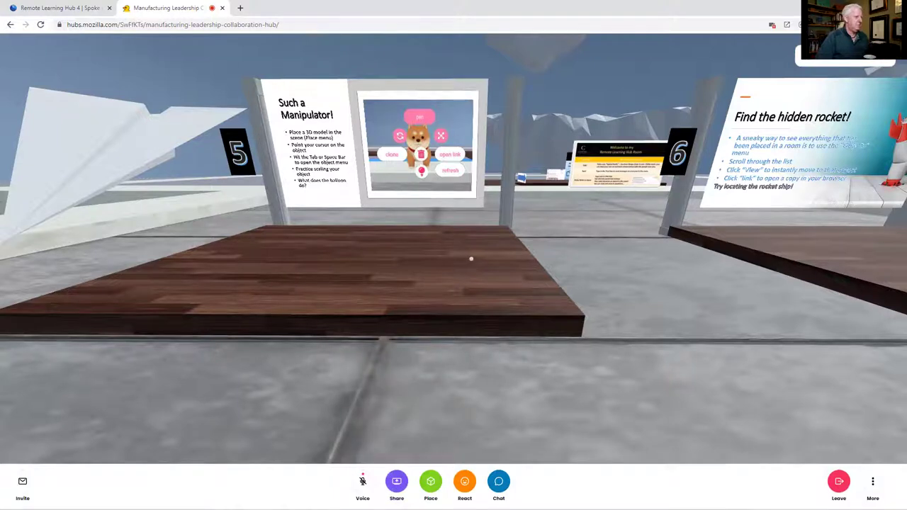
pyautogui.moveTo(471, 259); pyautogui.dragTo(470, 238)
pyautogui.press('space')
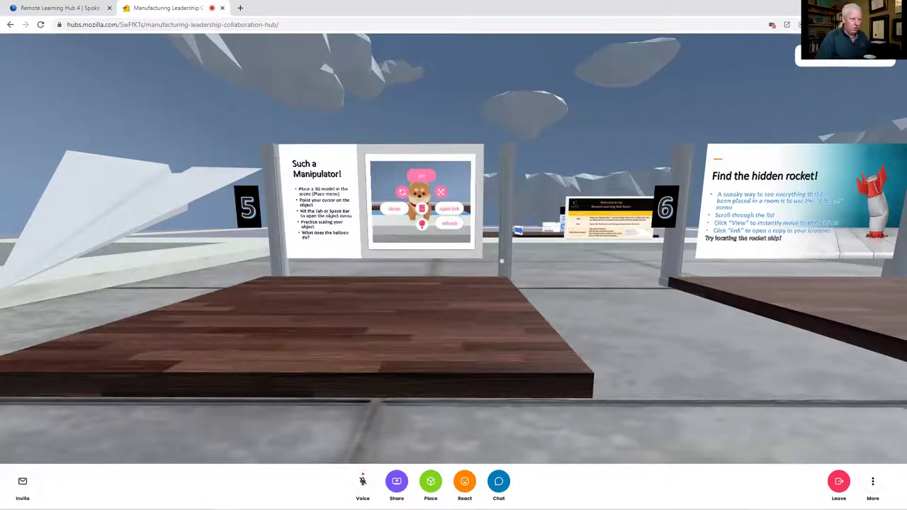
# - Turn right and walk up until station 6's 'Find the hidden rocket!' slide is centred
pyautogui.moveTo(502, 262); pyautogui.dragTo(496, 262)
pyautogui.press('e')
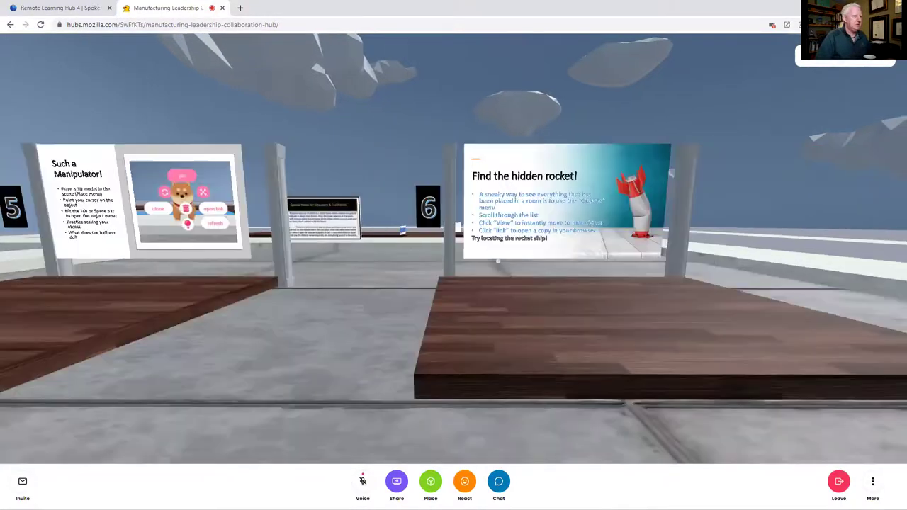
pyautogui.press('w')
pyautogui.press('e')
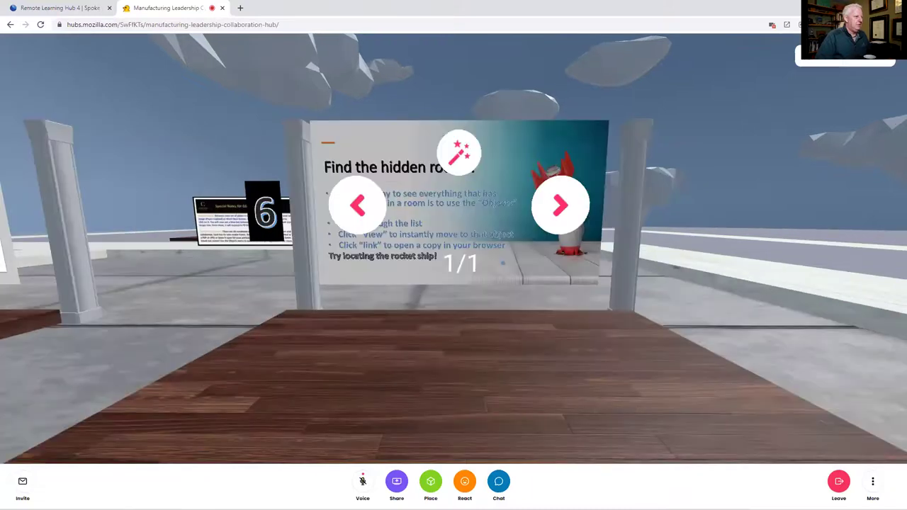
pyautogui.press('w')
pyautogui.press('w')
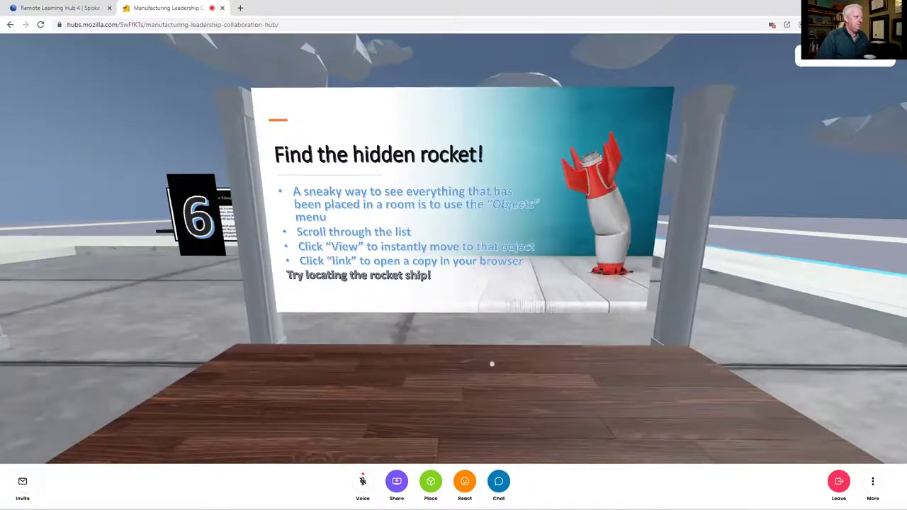
pyautogui.press('s')
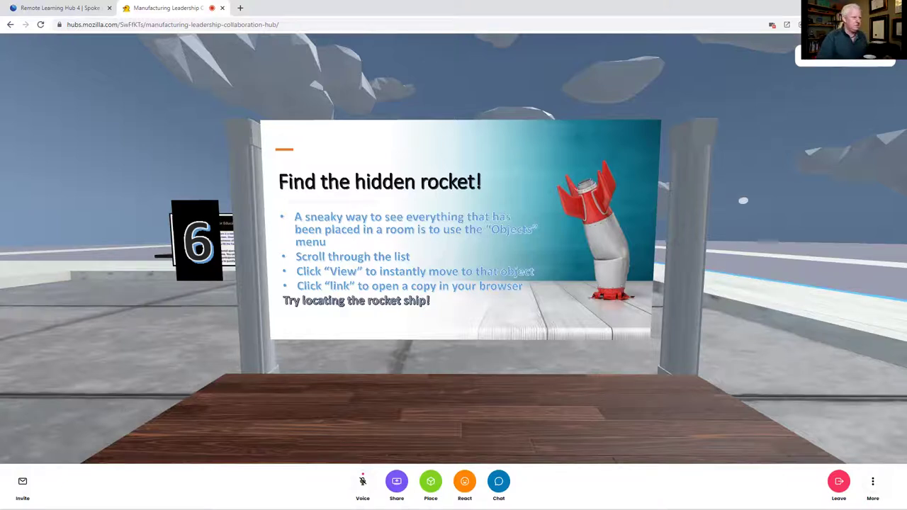
# - From the Objects list, jump to the station 2, 7 and 9 signs and the Share your Screen slide
pyautogui.click(822, 62)
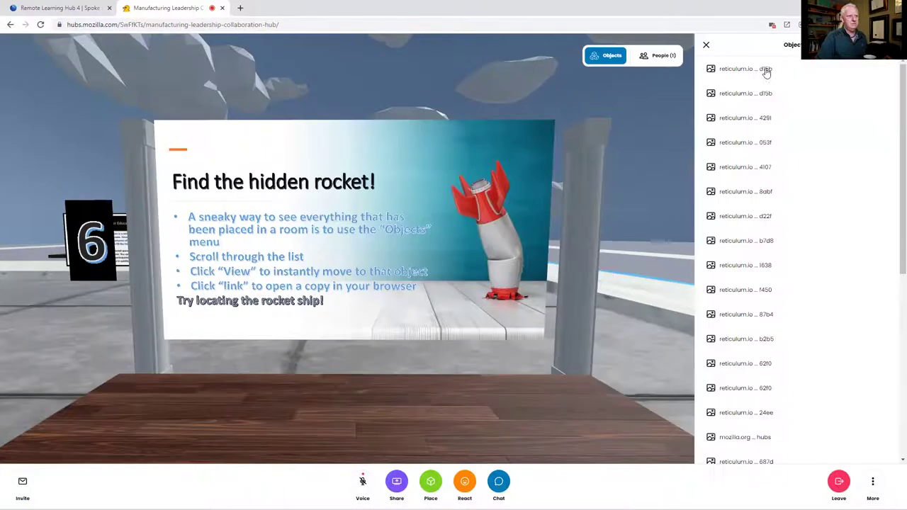
pyautogui.click(753, 146)
pyautogui.click(750, 281)
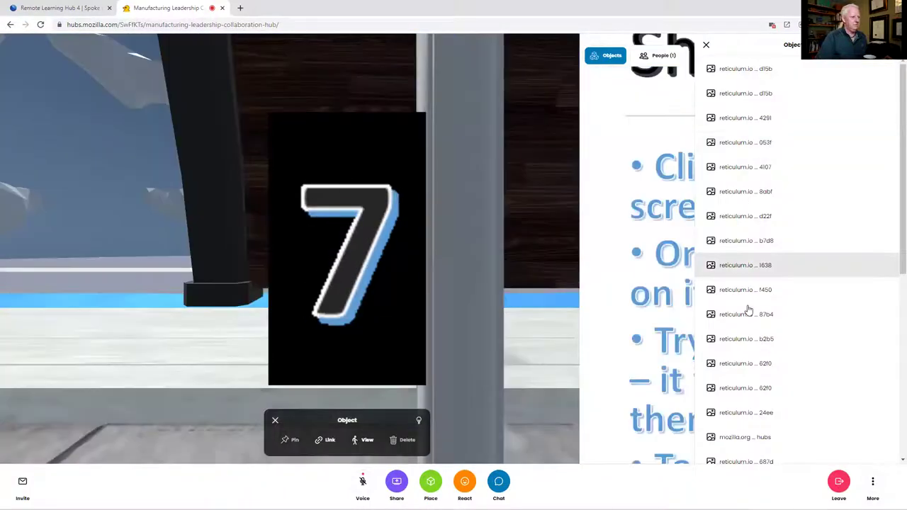
pyautogui.click(748, 316)
pyautogui.scroll(-2, 748, 321)
pyautogui.scroll(-4, 748, 322)
pyautogui.click(745, 332)
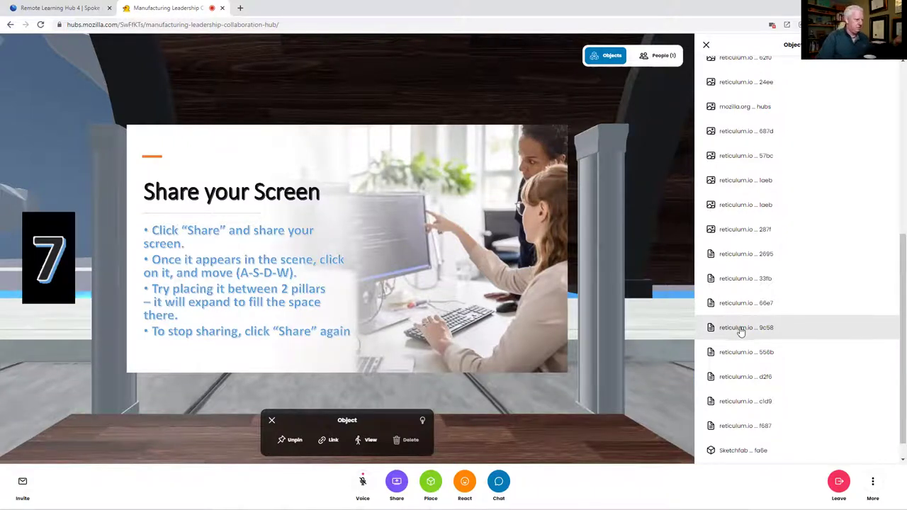
# - Jump between the Such a Manipulator!, Share your Screen and Find the hidden rocket! slides
pyautogui.click(742, 352)
pyautogui.click(738, 330)
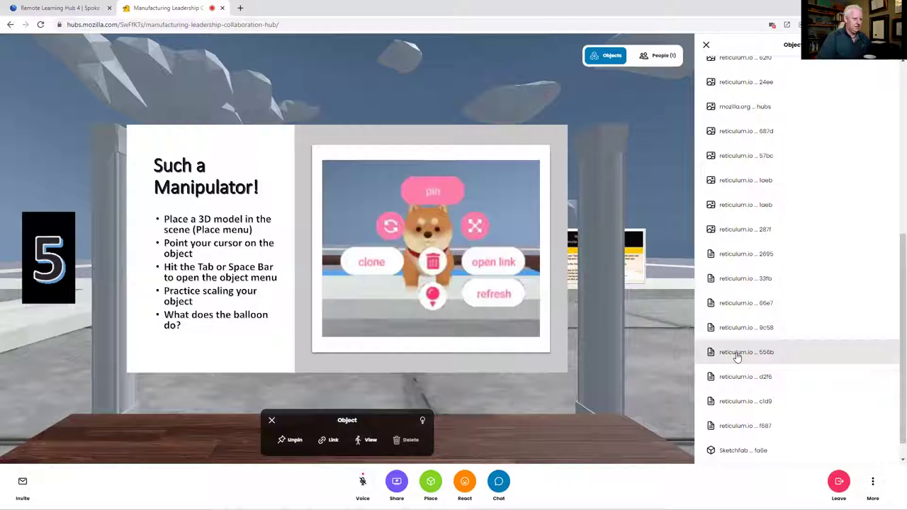
pyautogui.click(735, 329)
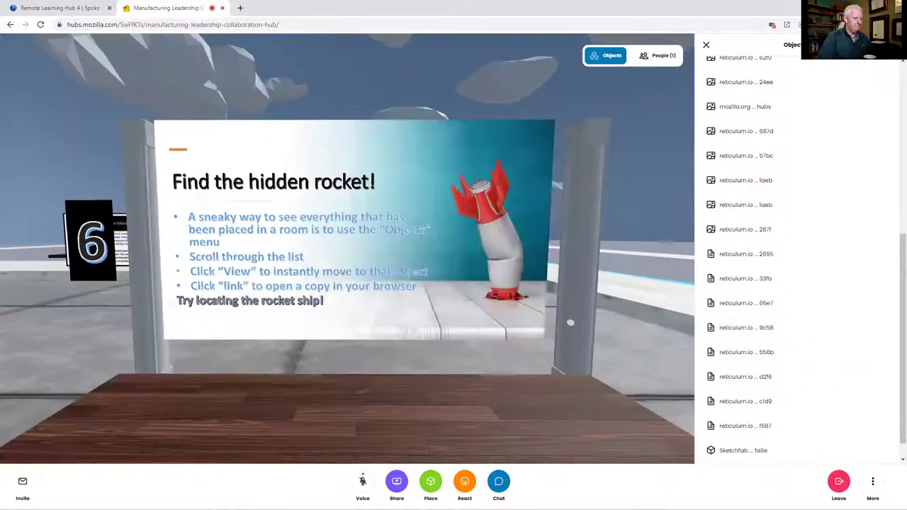
pyautogui.click(783, 333)
pyautogui.click(751, 328)
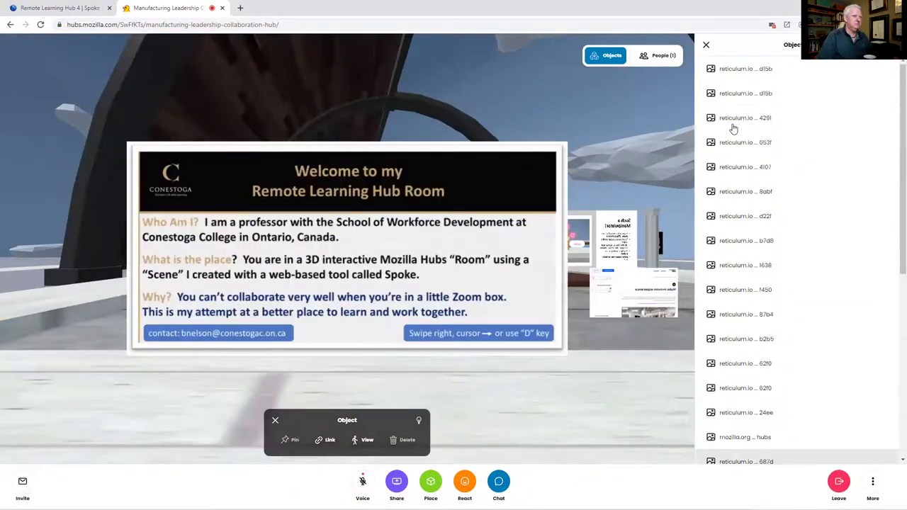
pyautogui.scroll(5, 734, 128)
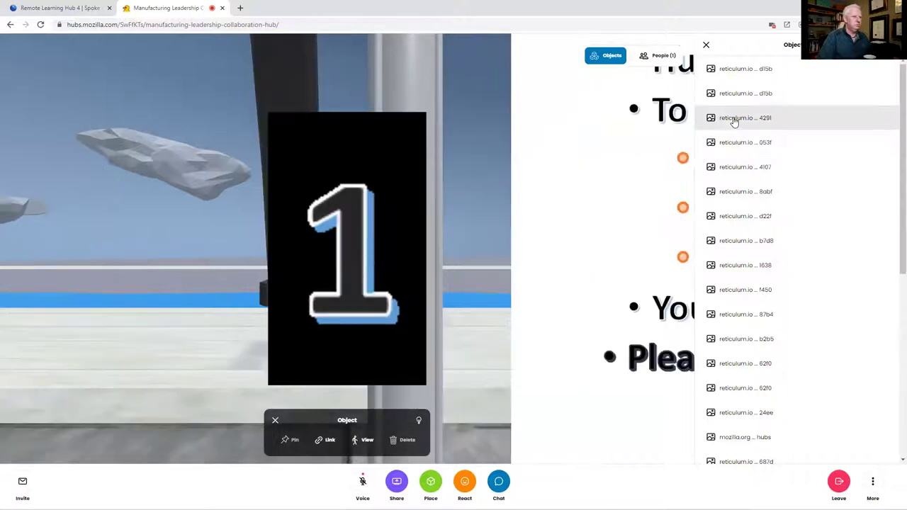
# - Travel to the station 2 sign object and close the Objects list
pyautogui.click(733, 144)
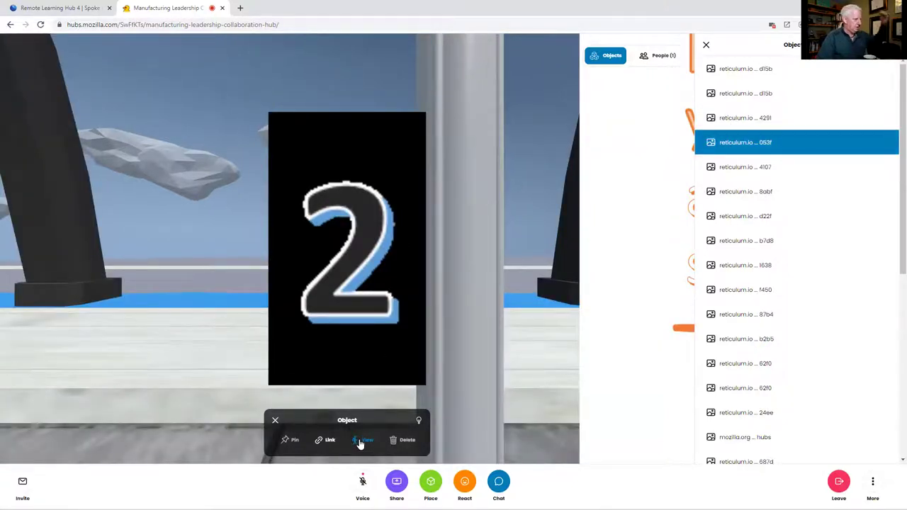
pyautogui.click(360, 441)
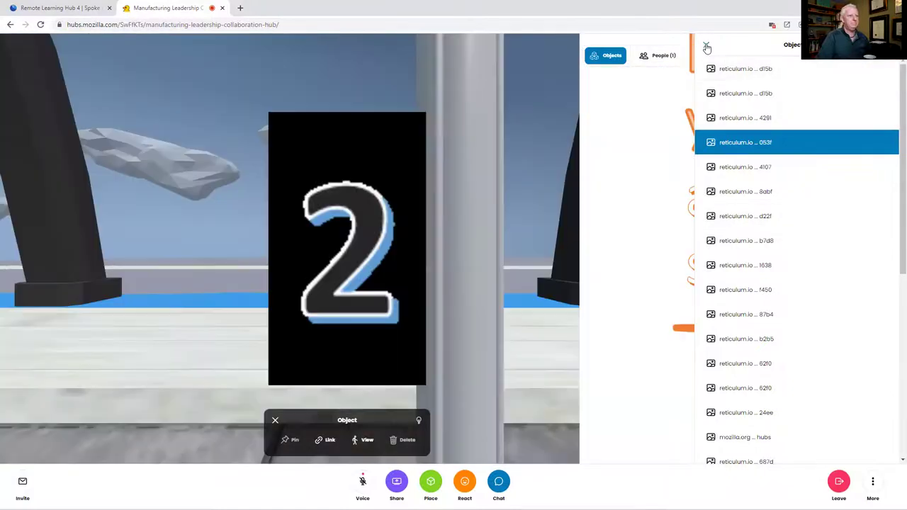
pyautogui.click(706, 46)
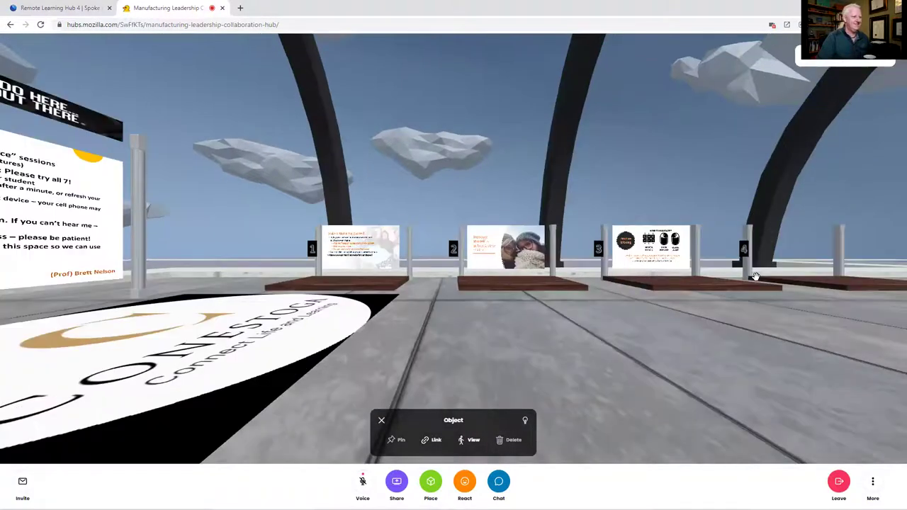
# - Inspect the 'Find the hidden rocket!' slide up close, then turn right toward station 7
pyautogui.press('q')
pyautogui.press('q')
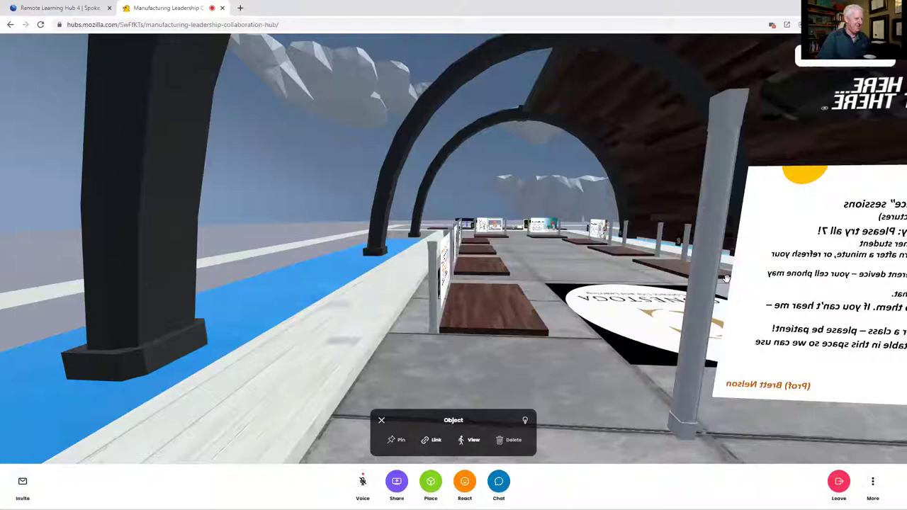
pyautogui.click(469, 440)
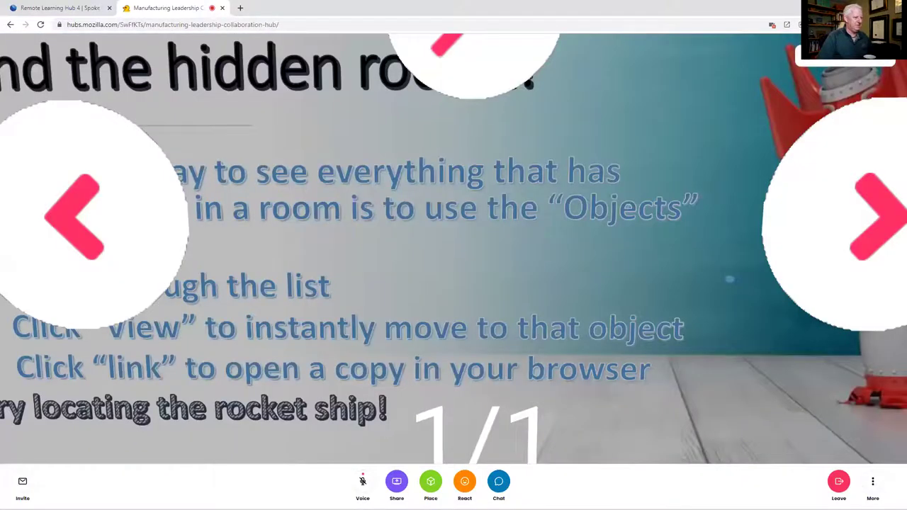
pyautogui.click(730, 278)
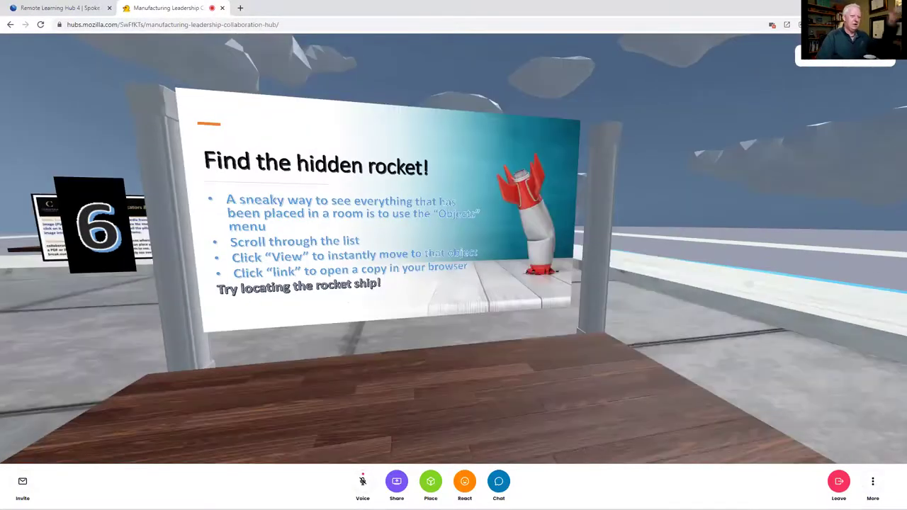
pyautogui.press('e')
pyautogui.press('e')
pyautogui.press('e')
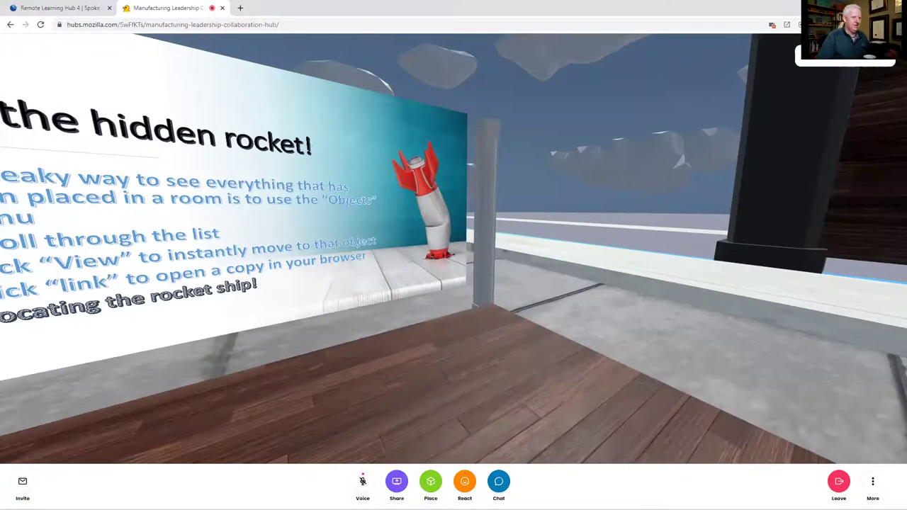
pyautogui.press('e')
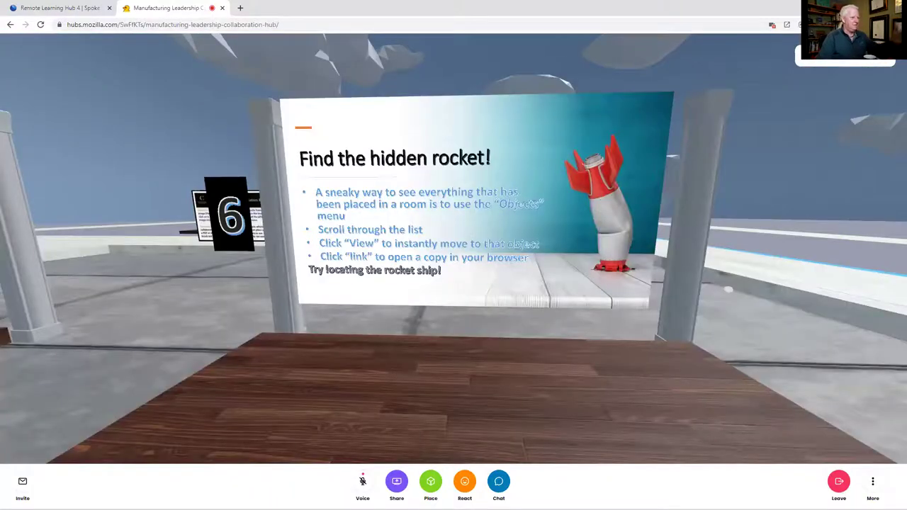
# - Walk past station 7 along the row of desks to the station 8 desk
pyautogui.press('a')
pyautogui.press('w')
pyautogui.press('e')
pyautogui.press('w')
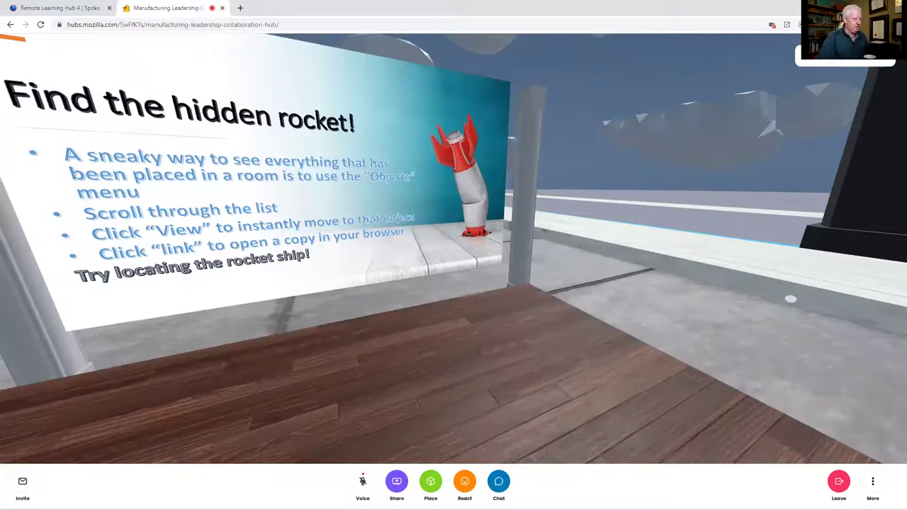
pyautogui.press('e')
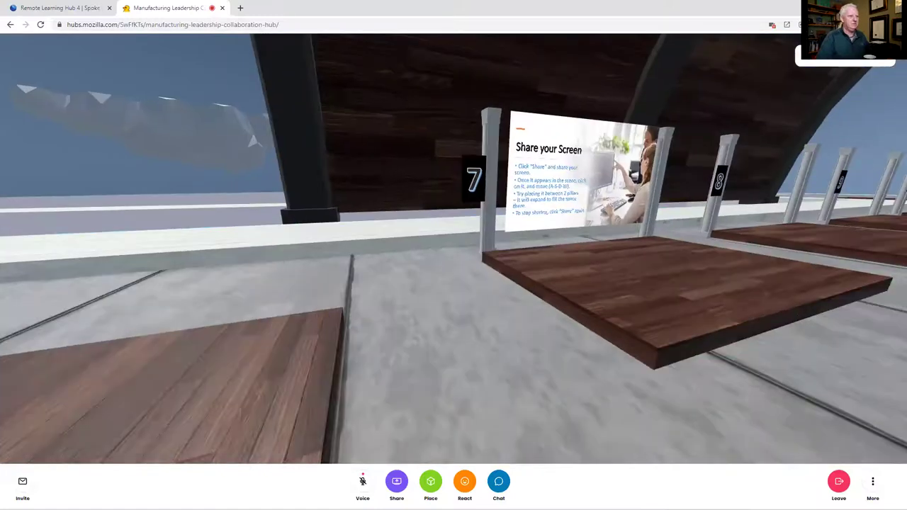
pyautogui.press('w')
pyautogui.press('e')
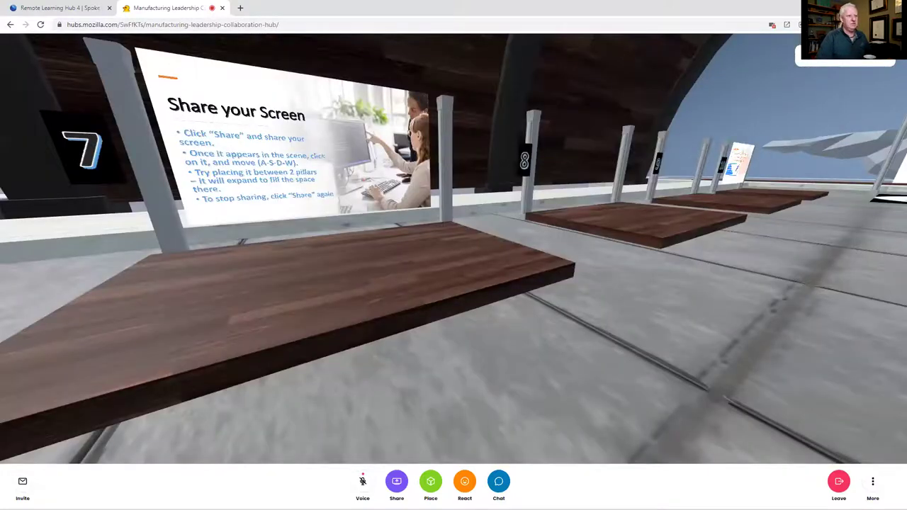
pyautogui.press('e')
pyautogui.press('w')
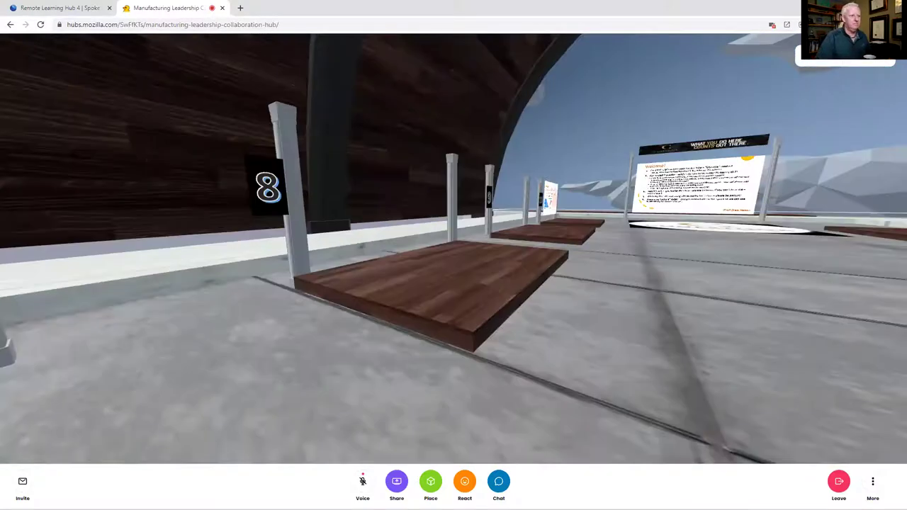
# - Head past the Welcome slide and walk up to the station 10 Leave a Note board
pyautogui.press('e')
pyautogui.press('s')
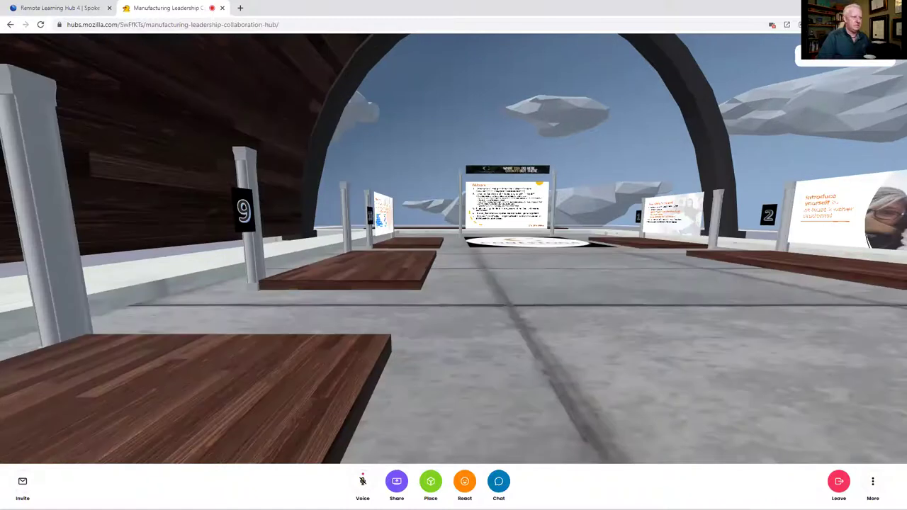
pyautogui.press('w')
pyautogui.press('w')
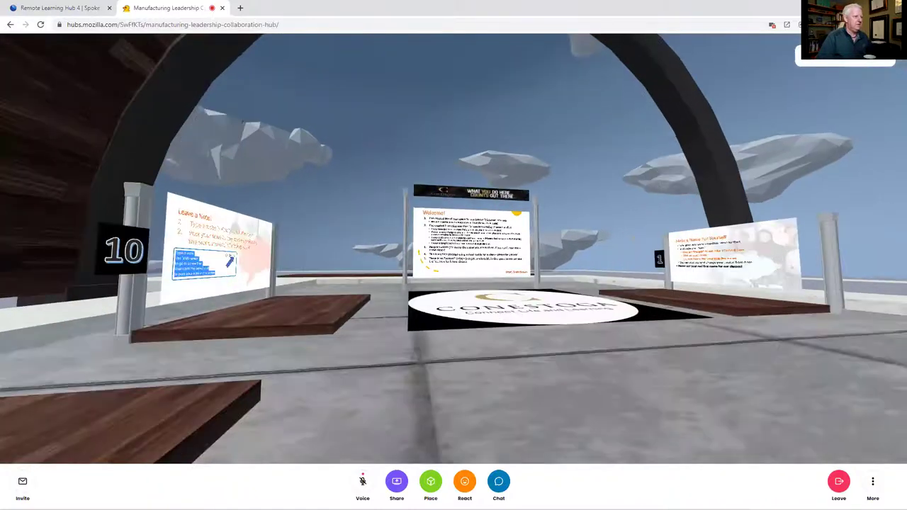
pyautogui.press('w')
pyautogui.press('w')
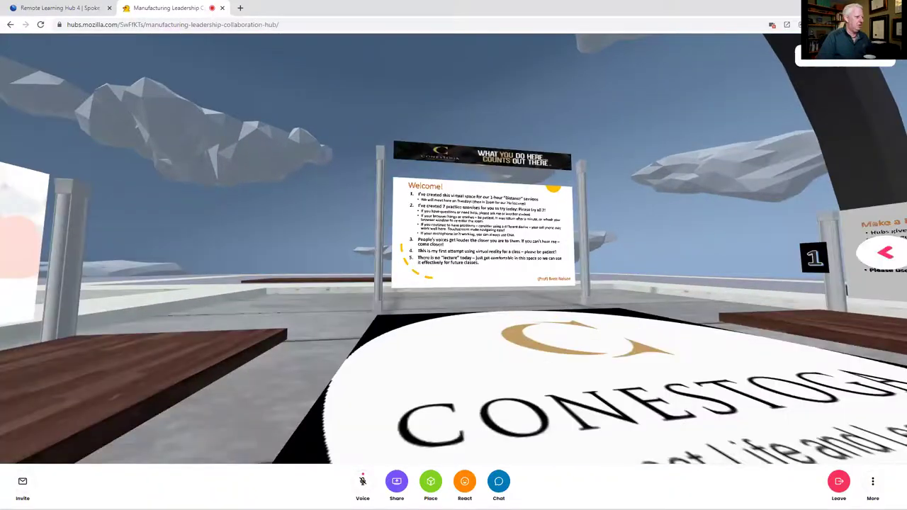
pyautogui.press('q')
pyautogui.press('e')
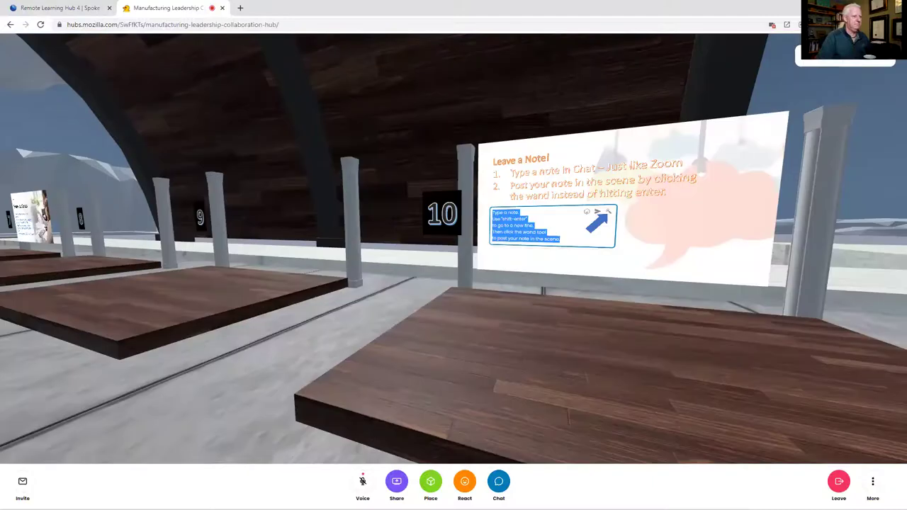
pyautogui.press('w')
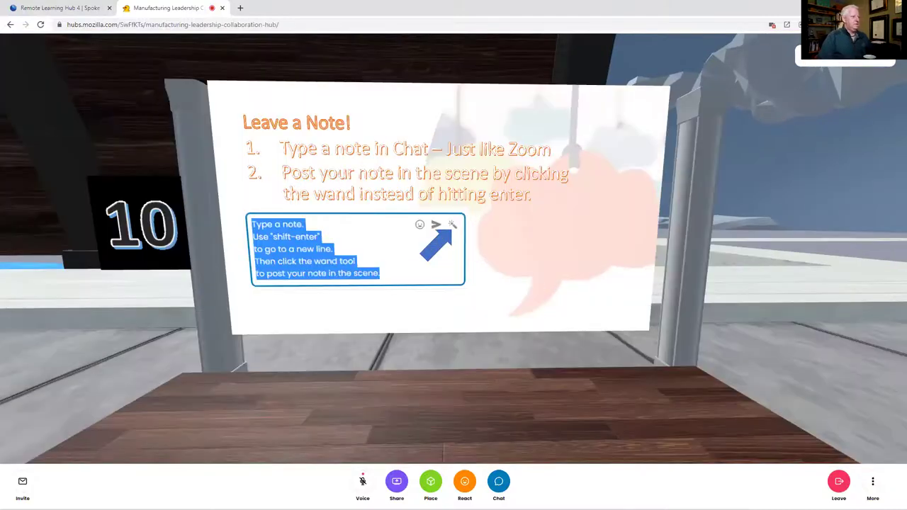
pyautogui.press('w')
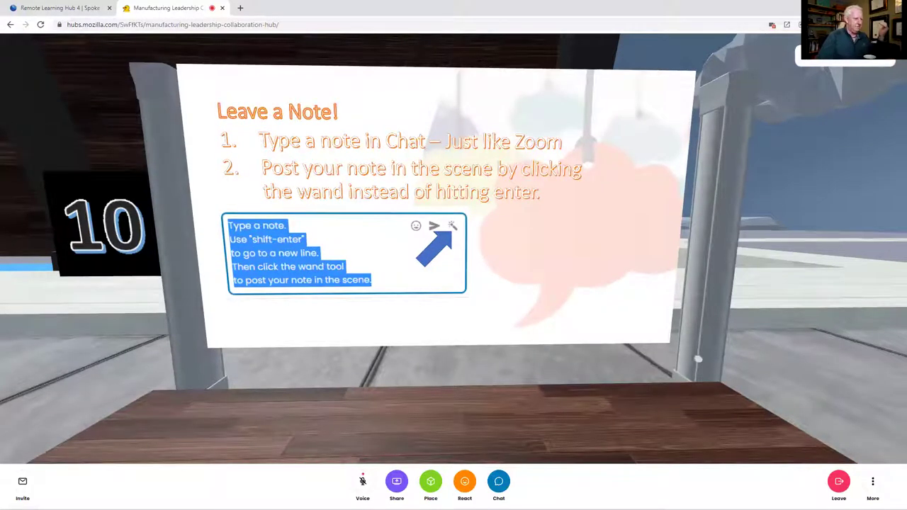
# - Send 'Hello World!' in the room chat while standing at the station 10 board
pyautogui.press('d')
pyautogui.press('a')
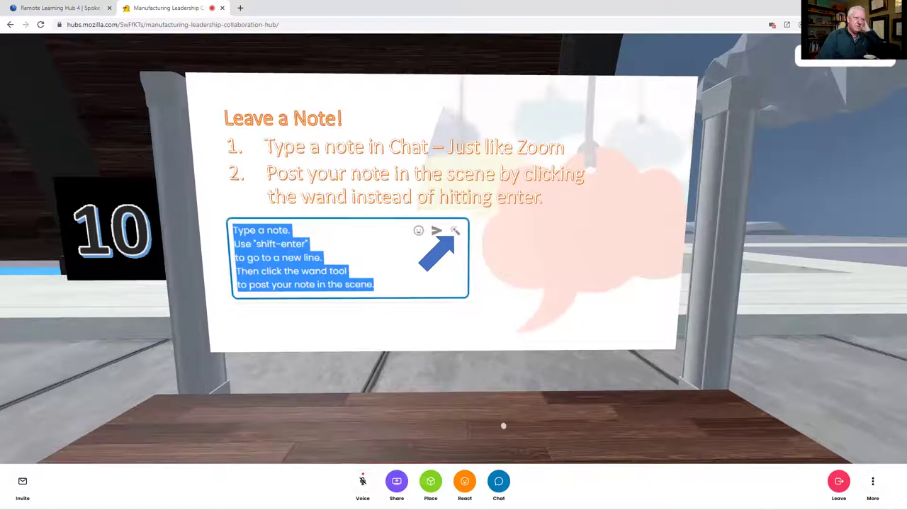
pyautogui.press('w')
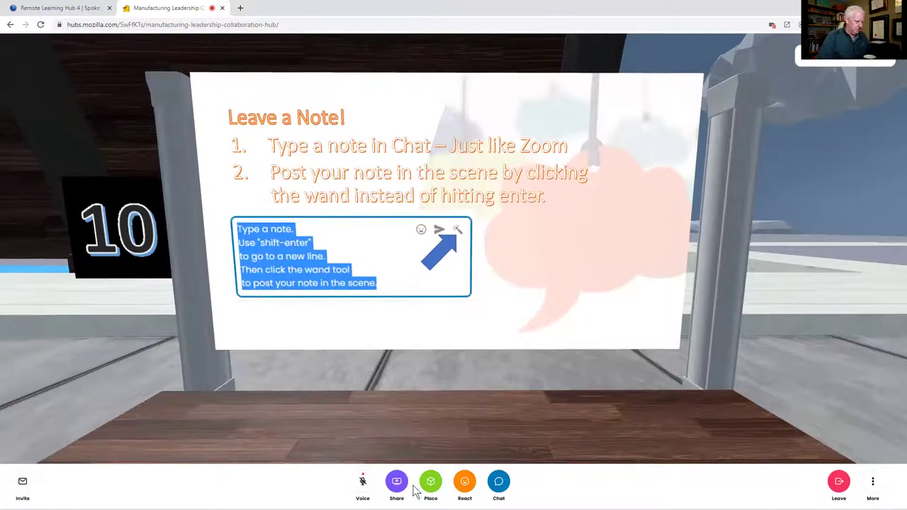
pyautogui.click(499, 483)
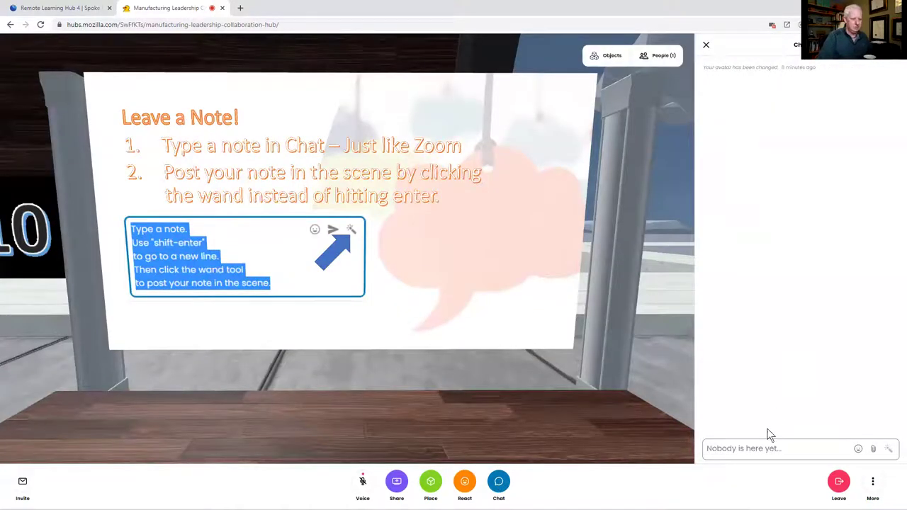
pyautogui.click(747, 448)
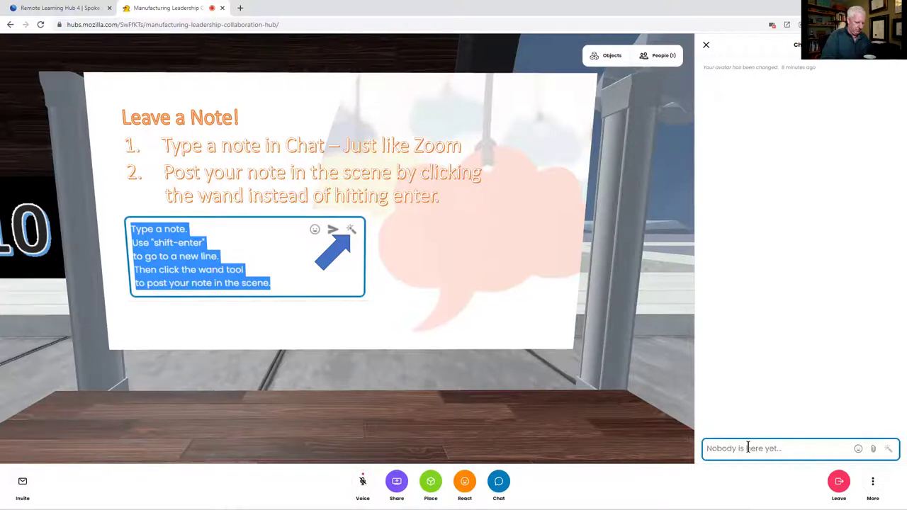
pyautogui.write('Hello ')
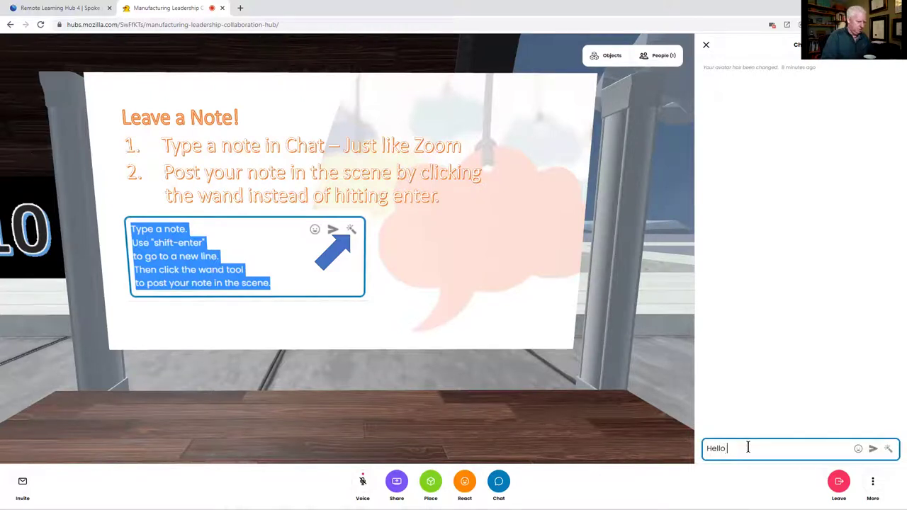
pyautogui.write('World')
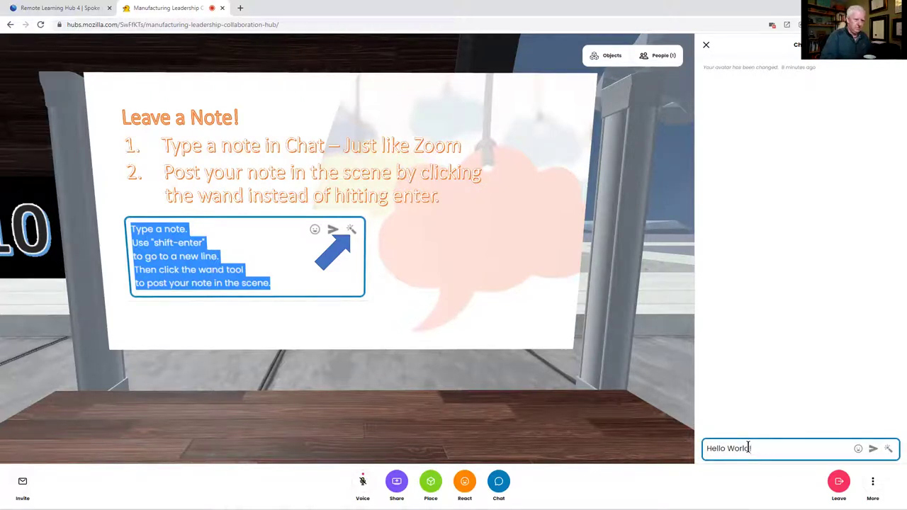
pyautogui.press('Return')
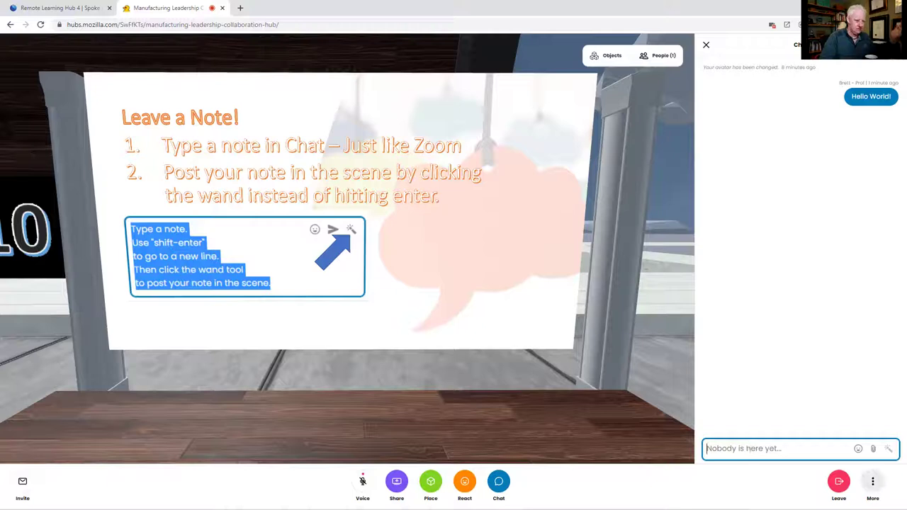
# - Write 'Hello Brave' / 'New World!!' on two lines and post it into the scene as a note
pyautogui.click(874, 483)
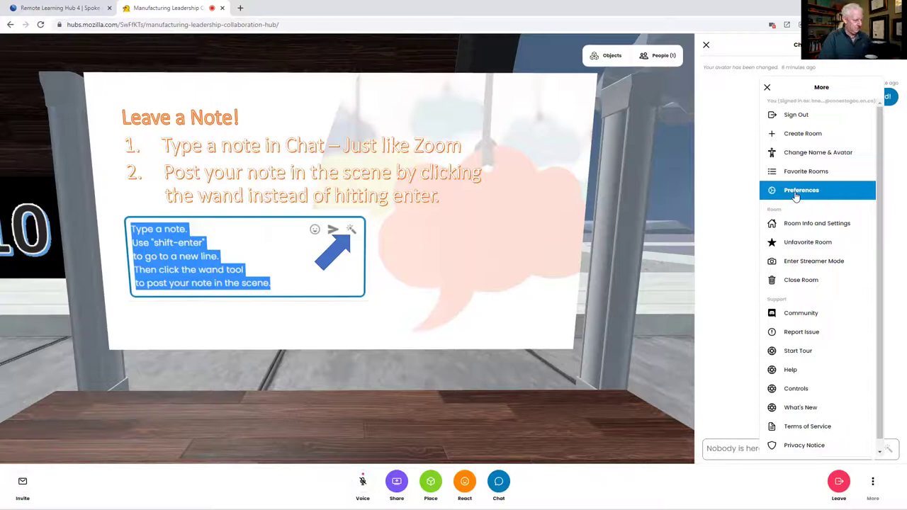
pyautogui.click(721, 219)
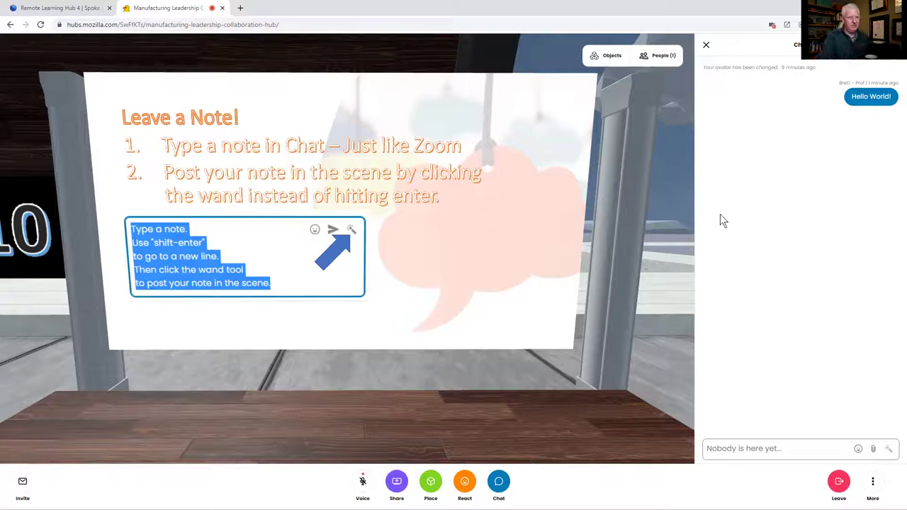
pyautogui.click(741, 449)
pyautogui.write('Hello')
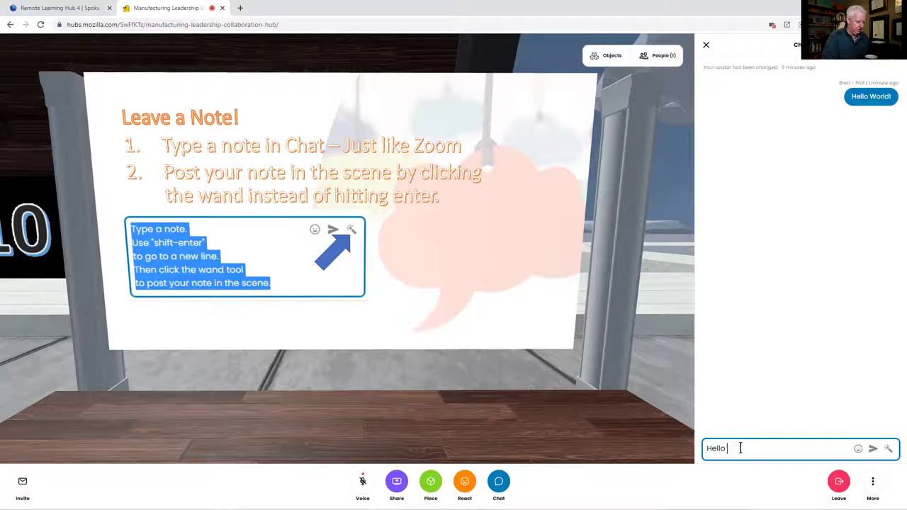
pyautogui.write(' Barre')
pyautogui.press('BackSpace')
pyautogui.press('BackSpace')
pyautogui.press('BackSpace')
pyautogui.press('BackSpace')
pyautogui.press('BackSpace')
pyautogui.write('Brave')
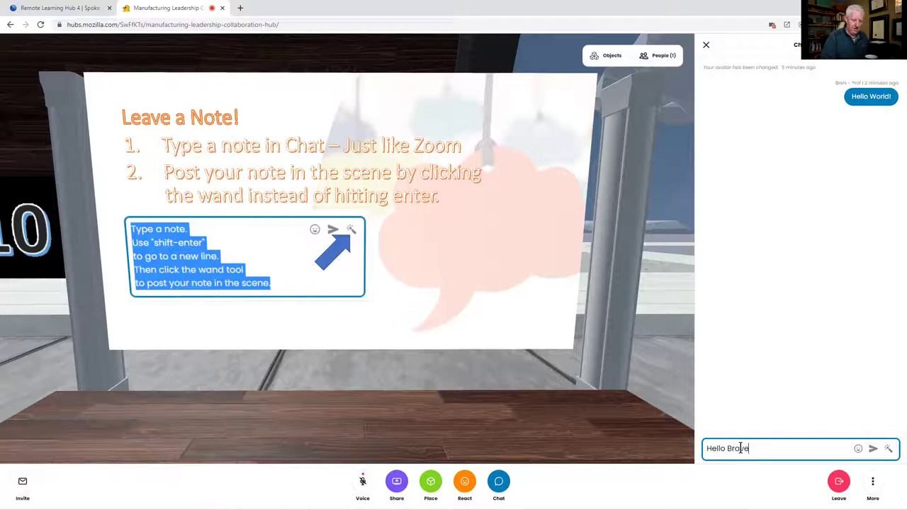
pyautogui.hotkey('shift', 'Return')
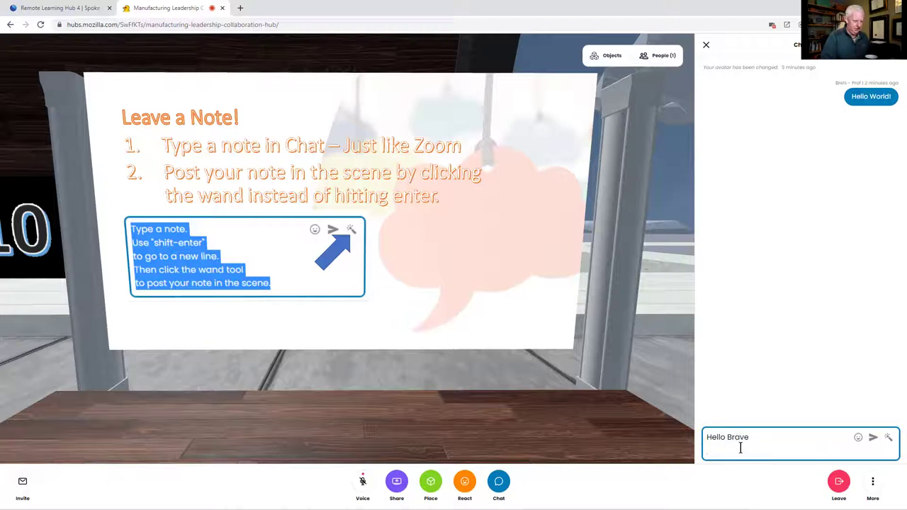
pyautogui.write('New ')
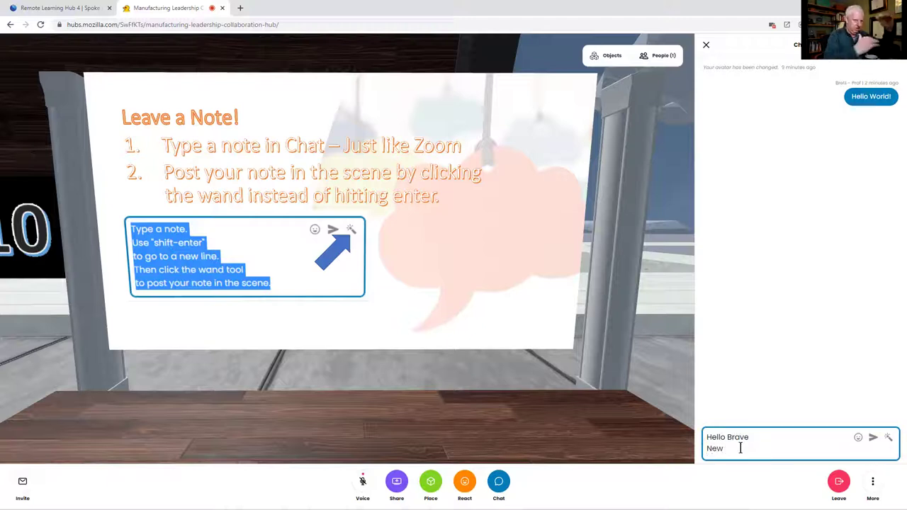
pyautogui.write('World!!')
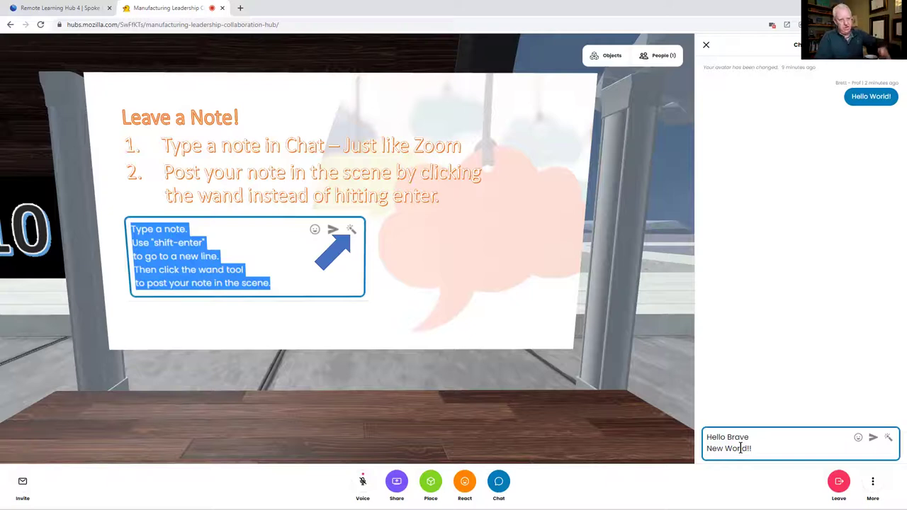
pyautogui.click(888, 440)
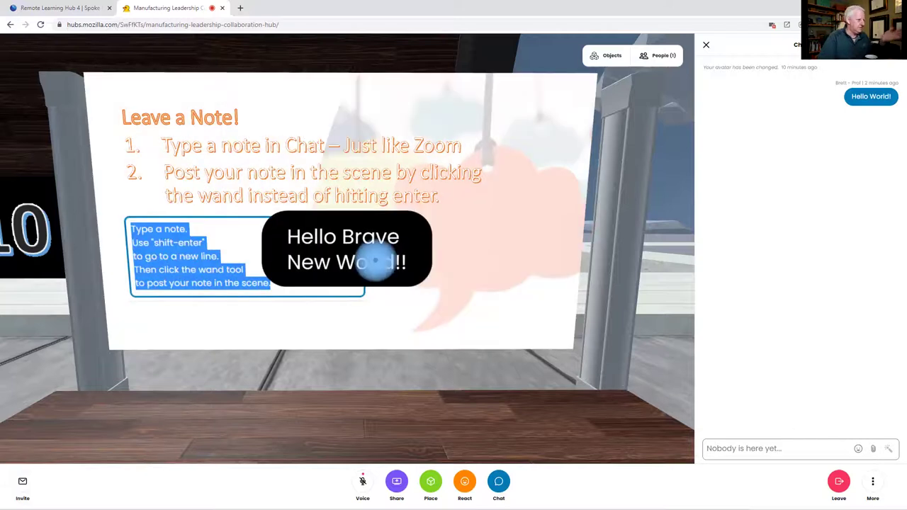
# - Drag the 'Hello Brave New World!!' note around and set it right of the 'Leave a Note!' board
pyautogui.moveTo(370, 256); pyautogui.dragTo(333, 272)
pyautogui.press('s')
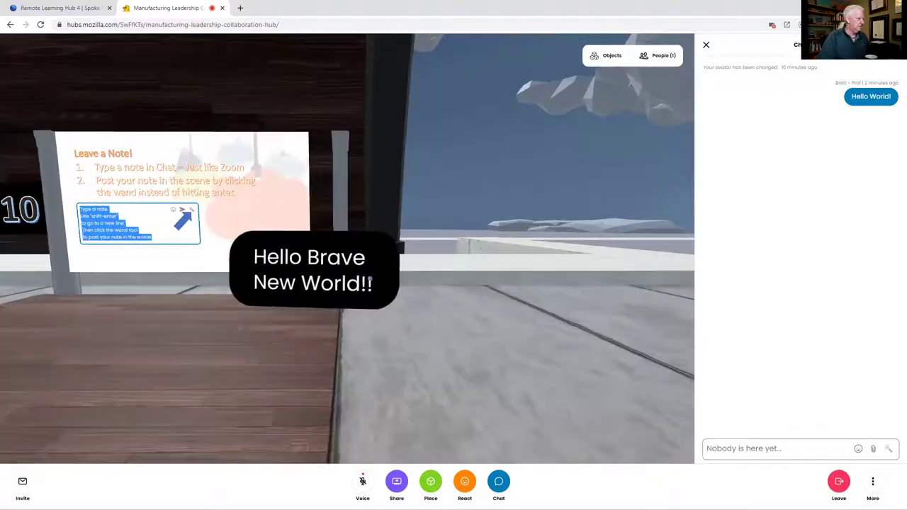
pyautogui.press('s')
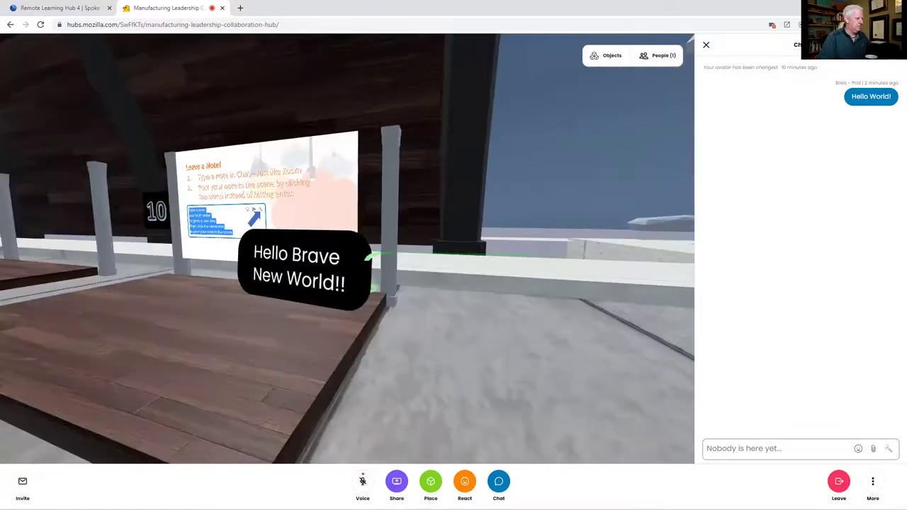
pyautogui.press('s')
pyautogui.press('q')
pyautogui.press('w')
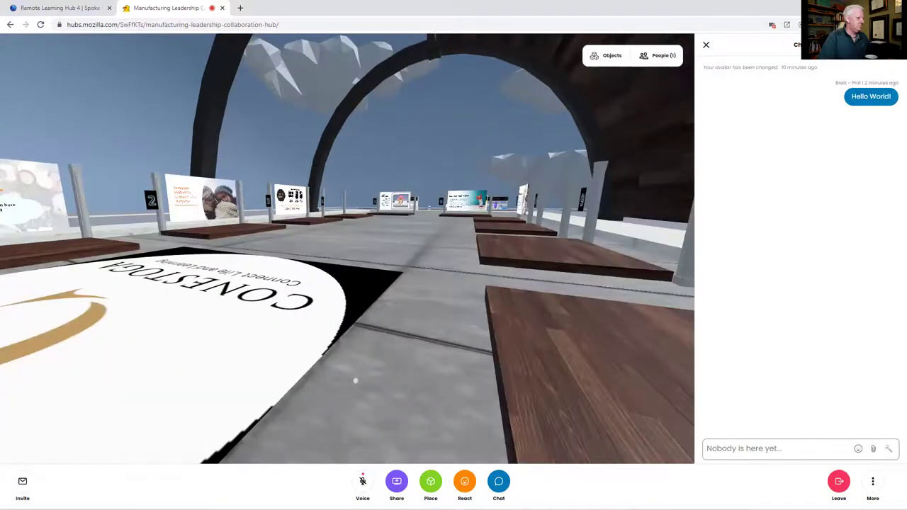
pyautogui.press('e')
pyautogui.press('s')
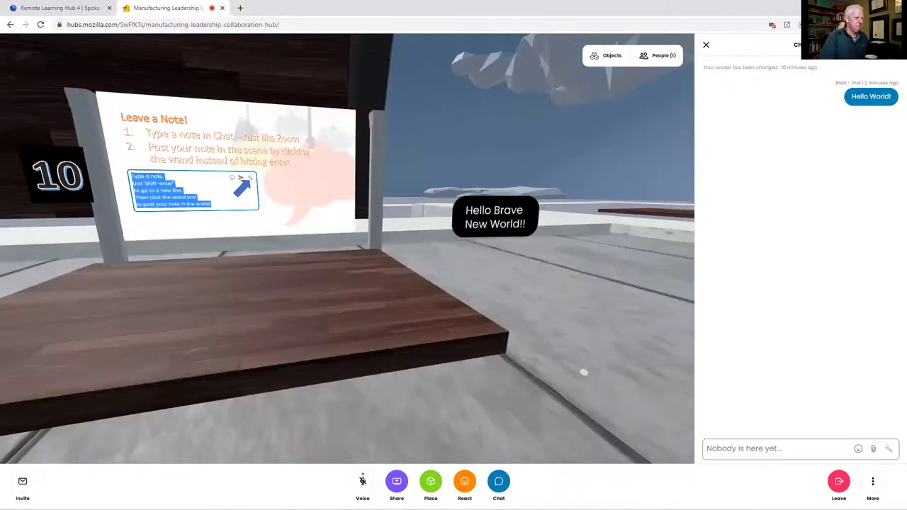
pyautogui.moveTo(577, 370); pyautogui.dragTo(603, 377)
pyautogui.press('w')
pyautogui.press('d')
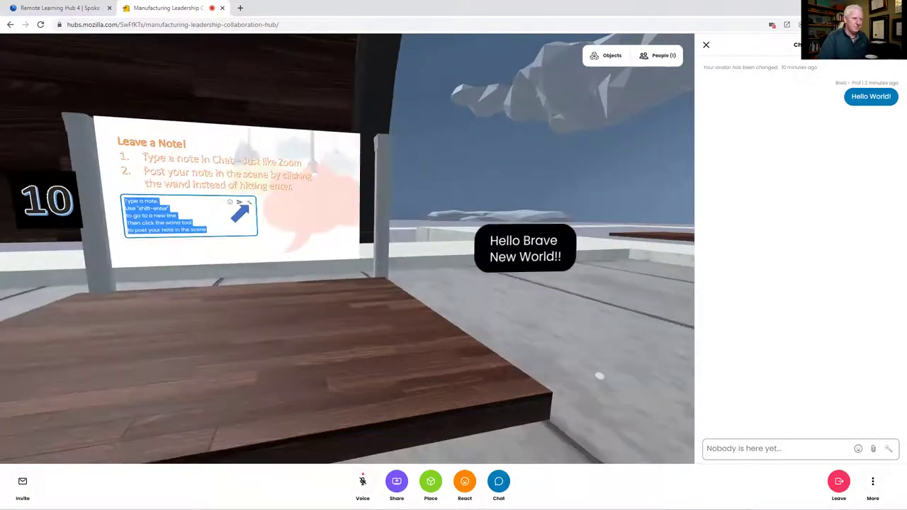
pyautogui.moveTo(585, 377)
pyautogui.mouseDown()
pyautogui.moveTo(631, 374)
pyautogui.moveTo(577, 375)
pyautogui.mouseUp()
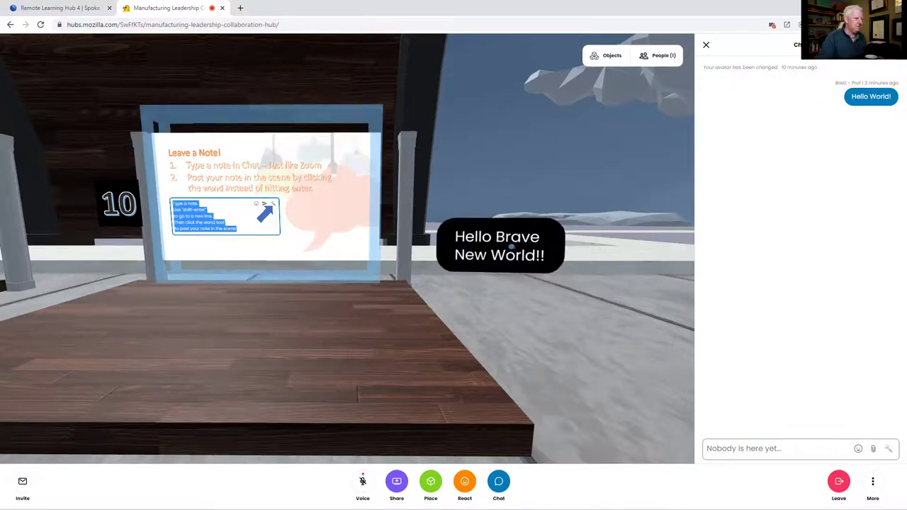
# - Carry the 'Hello Brave New World!!' note to the top of station 10's board, above 'Leave a Note!'
pyautogui.press('a')
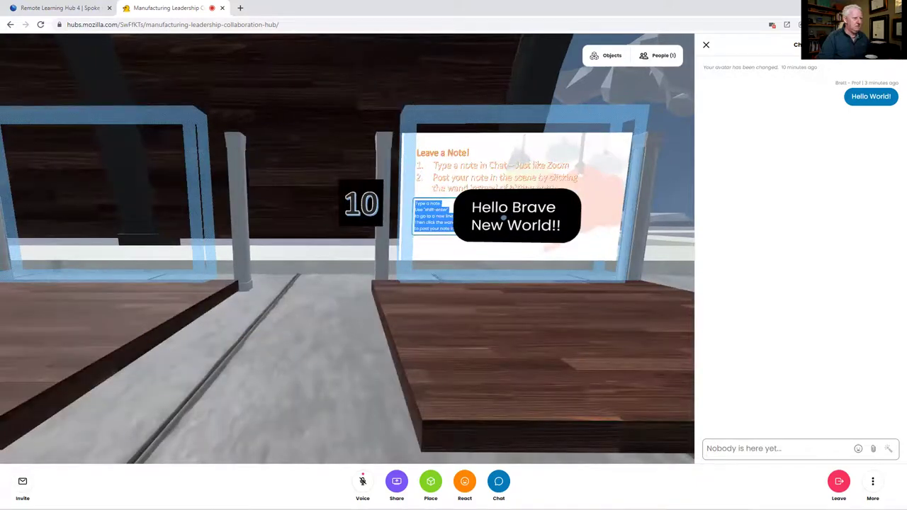
pyautogui.press('a')
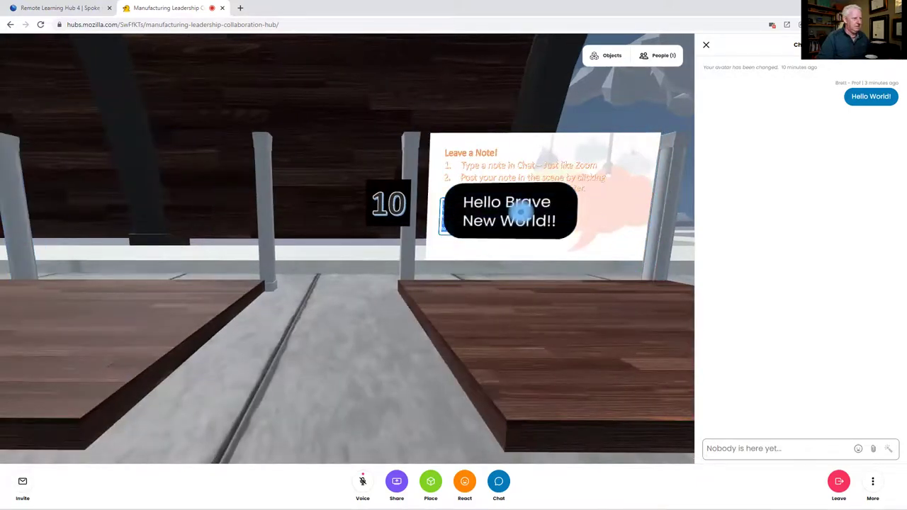
pyautogui.click(559, 201)
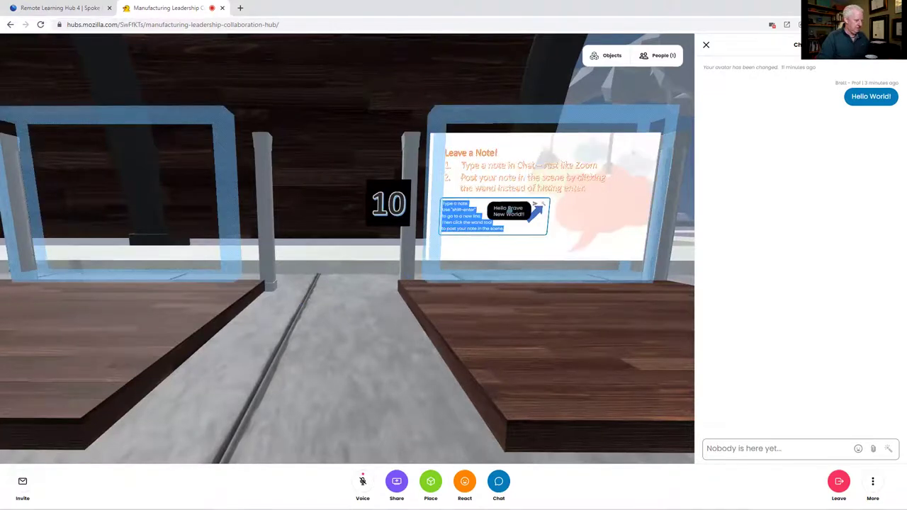
pyautogui.press('w')
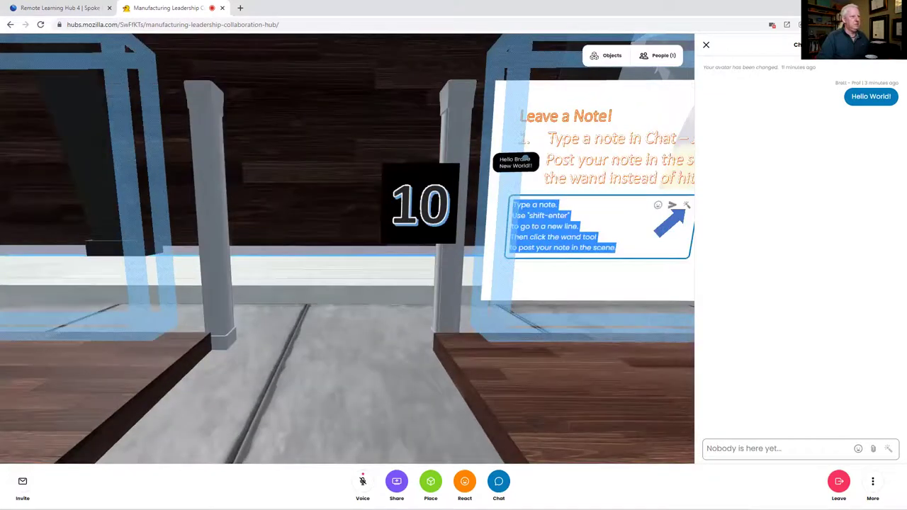
pyautogui.moveTo(527, 159); pyautogui.dragTo(482, 82)
pyautogui.press('d')
pyautogui.press('d')
pyautogui.press('a')
pyautogui.press('w')
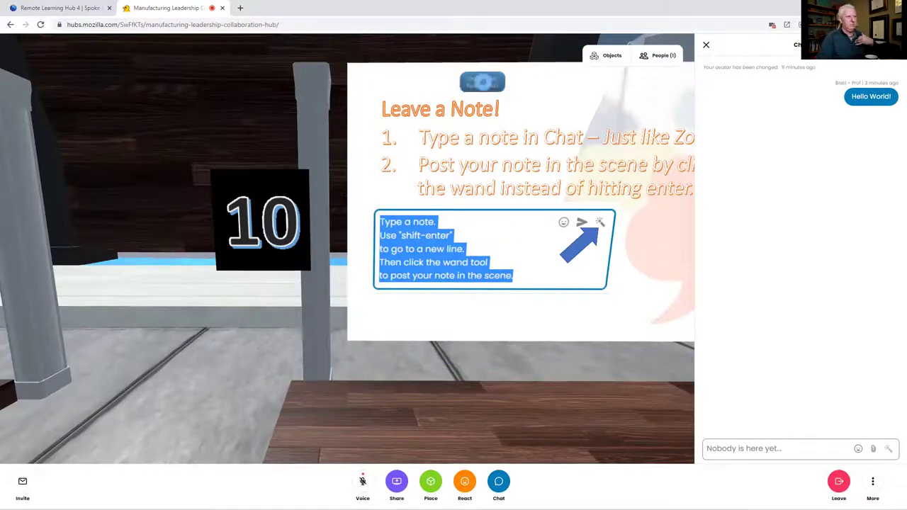
# - Back away to view the whole 'Leave a Note!' board with the 'Hello Brave New World!!' note
pyautogui.moveTo(511, 127)
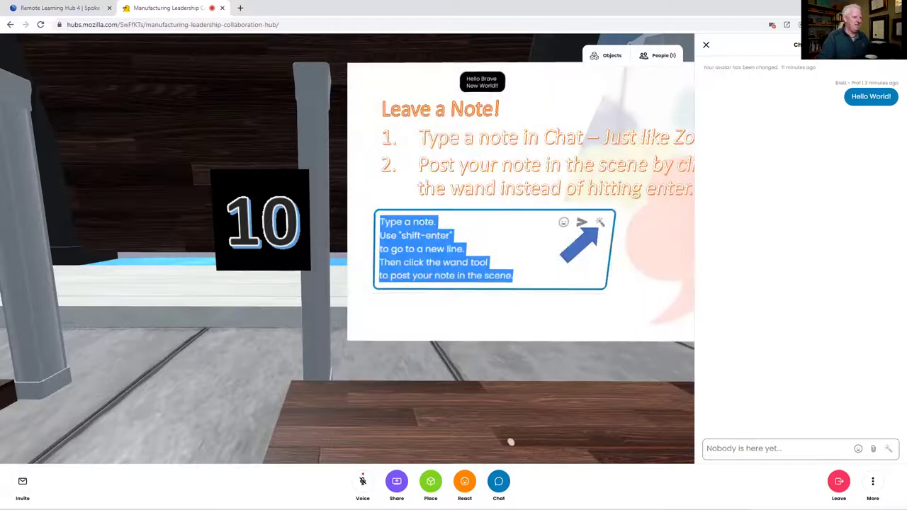
pyautogui.press('s')
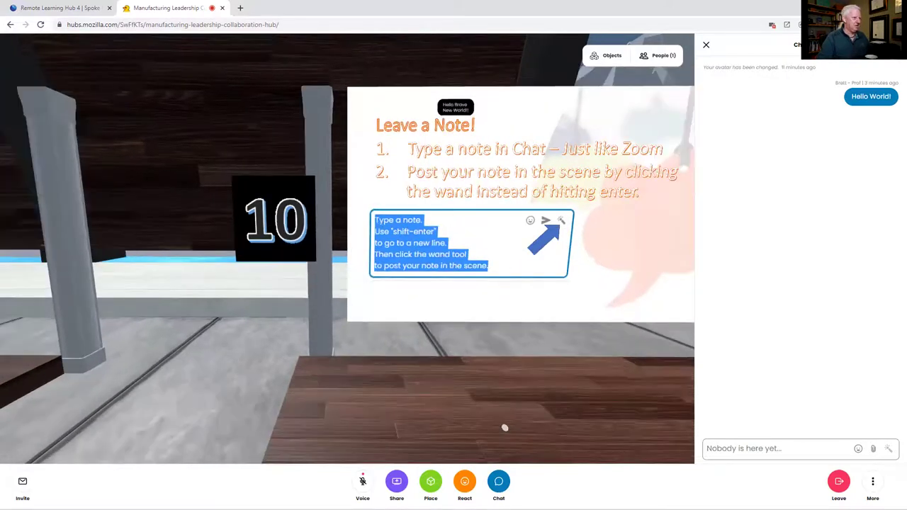
pyautogui.press('w')
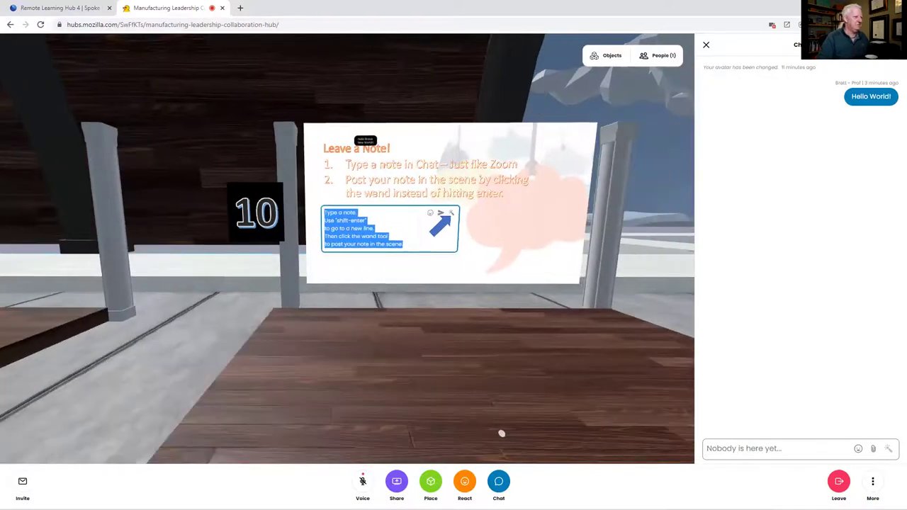
pyautogui.press('w')
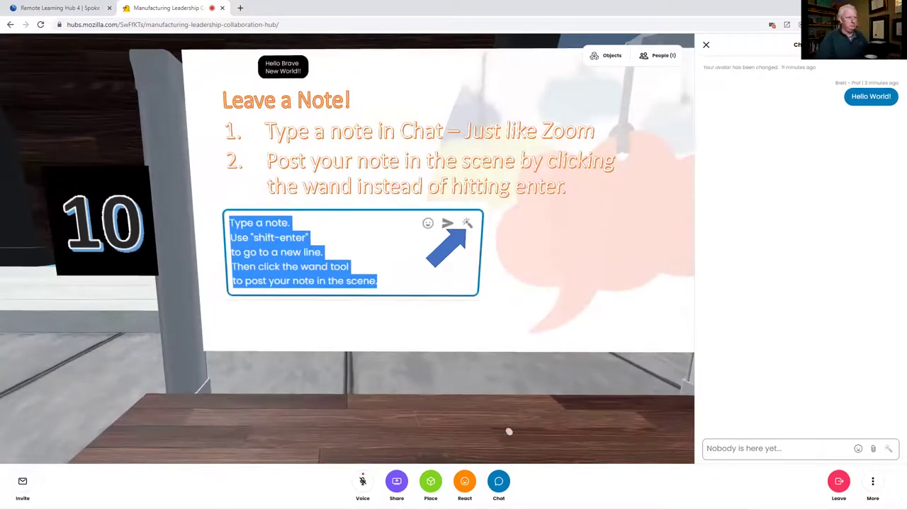
pyautogui.moveTo(418, 281)
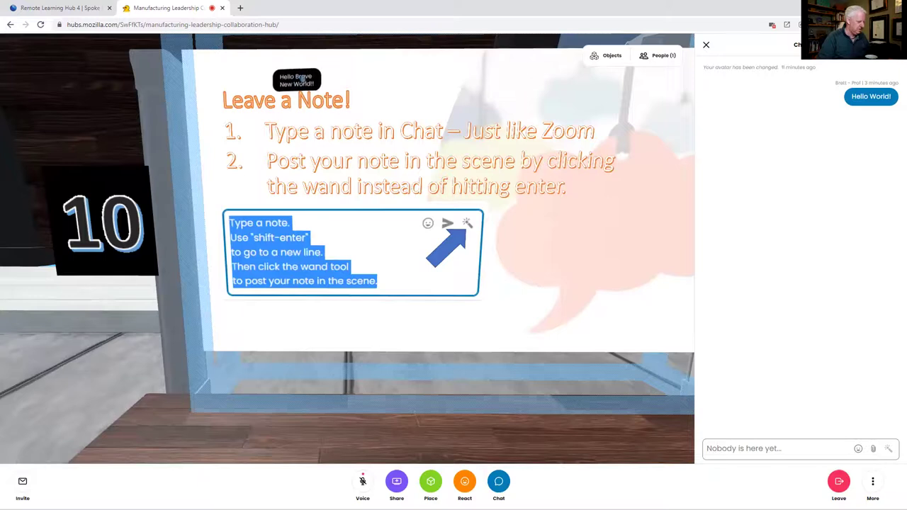
pyautogui.press('d')
pyautogui.press('d')
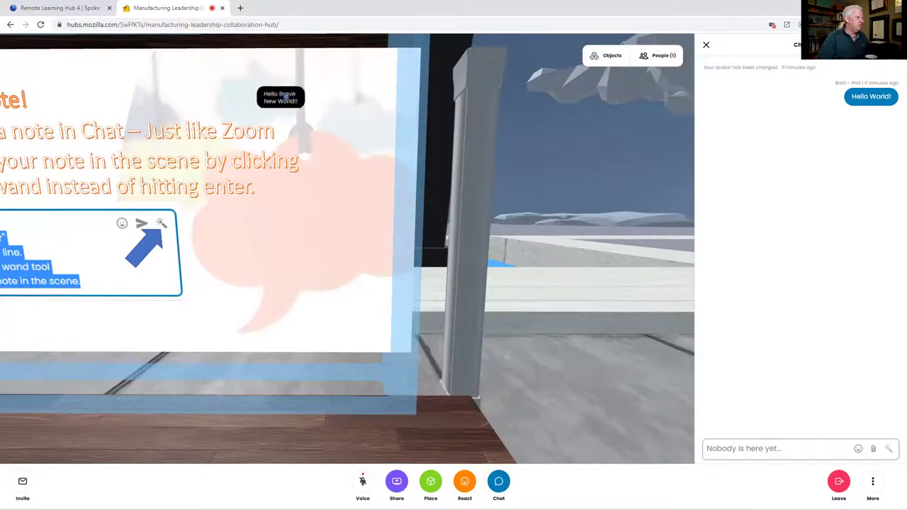
pyautogui.press('a')
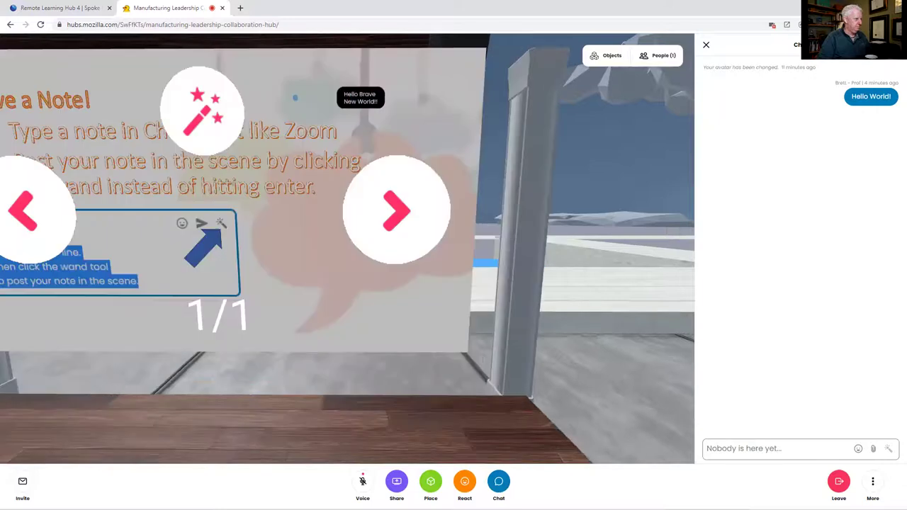
pyautogui.press('s')
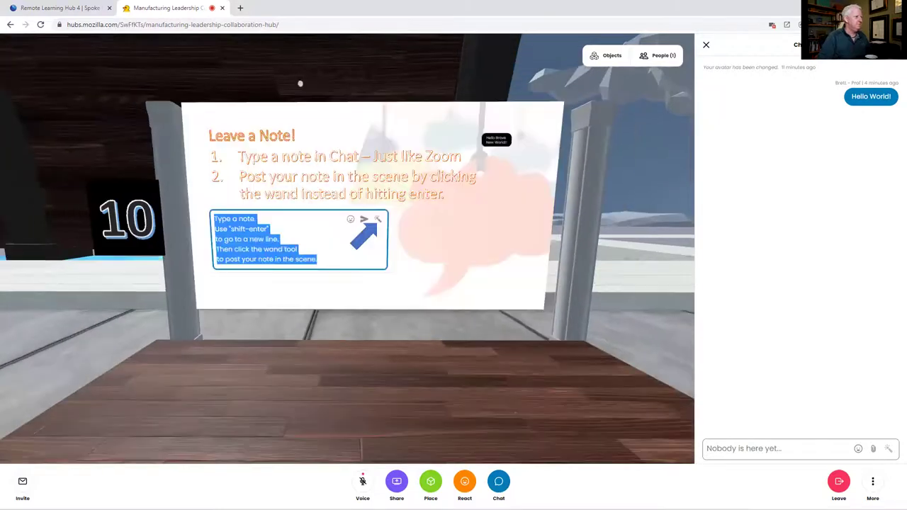
pyautogui.moveTo(303, 81)
pyautogui.mouseDown()
pyautogui.moveTo(316, 80)
pyautogui.moveTo(306, 79)
pyautogui.mouseUp()
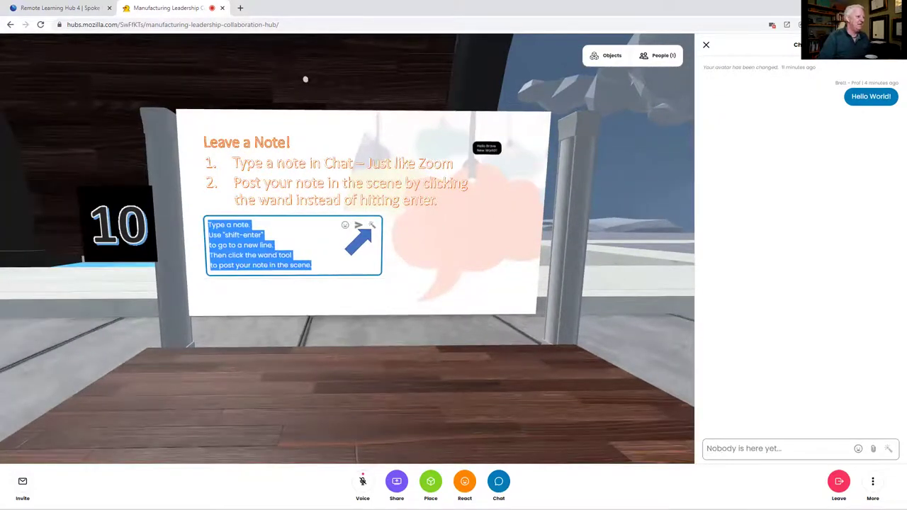
pyautogui.moveTo(398, 148)
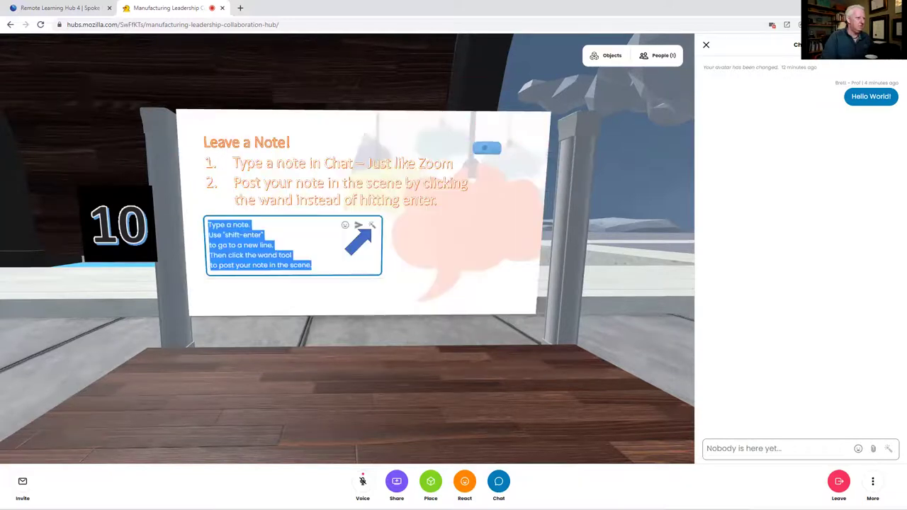
pyautogui.rightClick(486, 148)
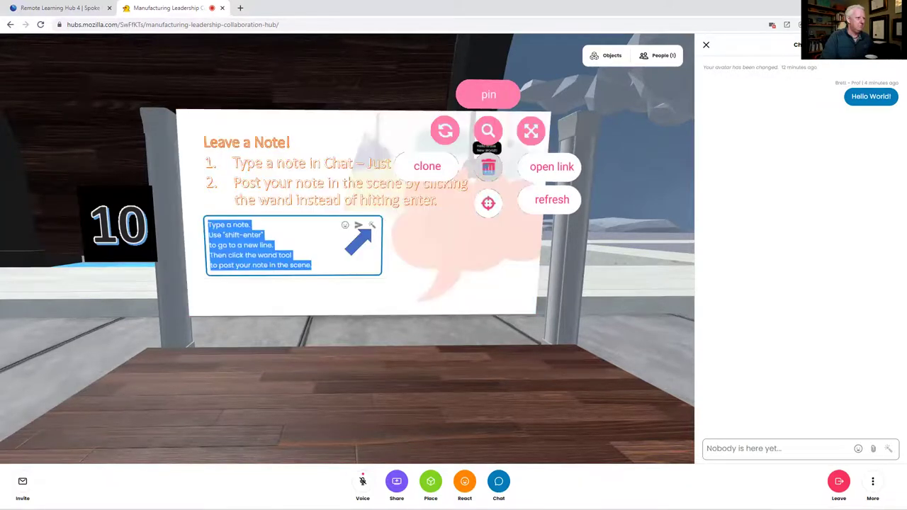
pyautogui.rightClick(427, 166)
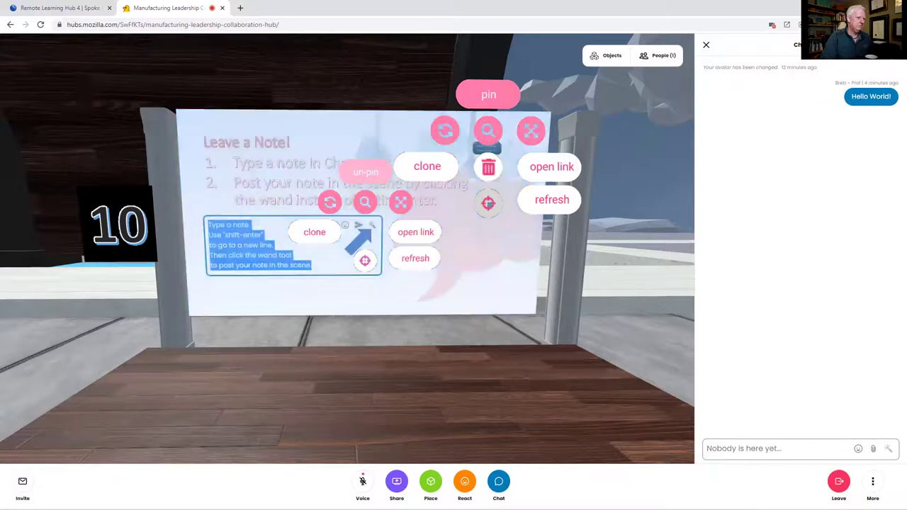
pyautogui.click(488, 203)
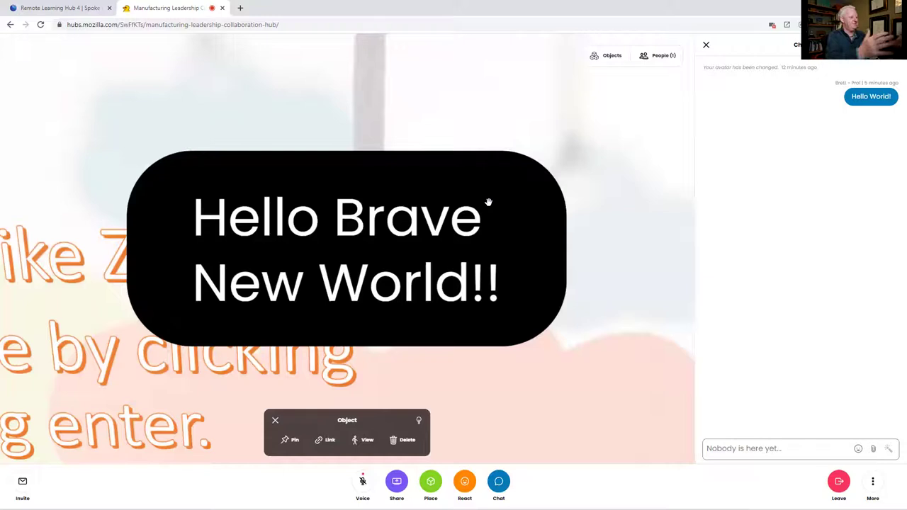
pyautogui.click(489, 203)
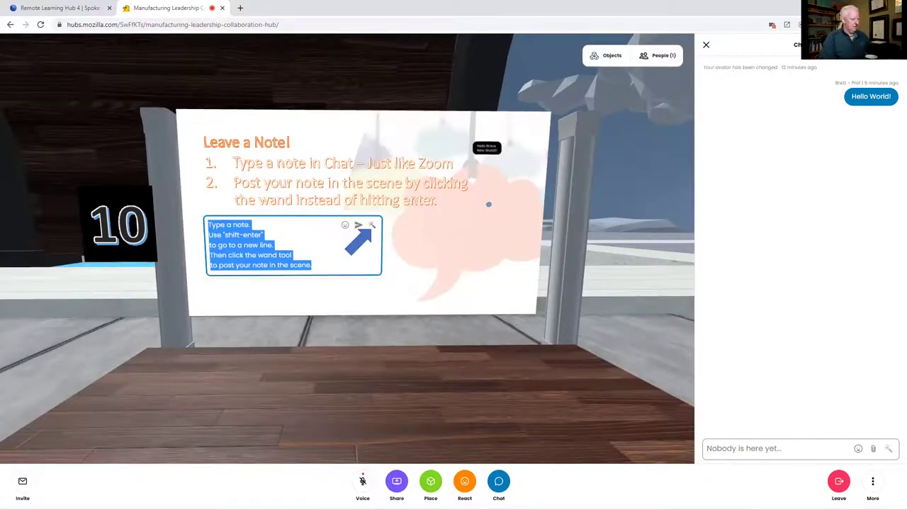
pyautogui.press('s')
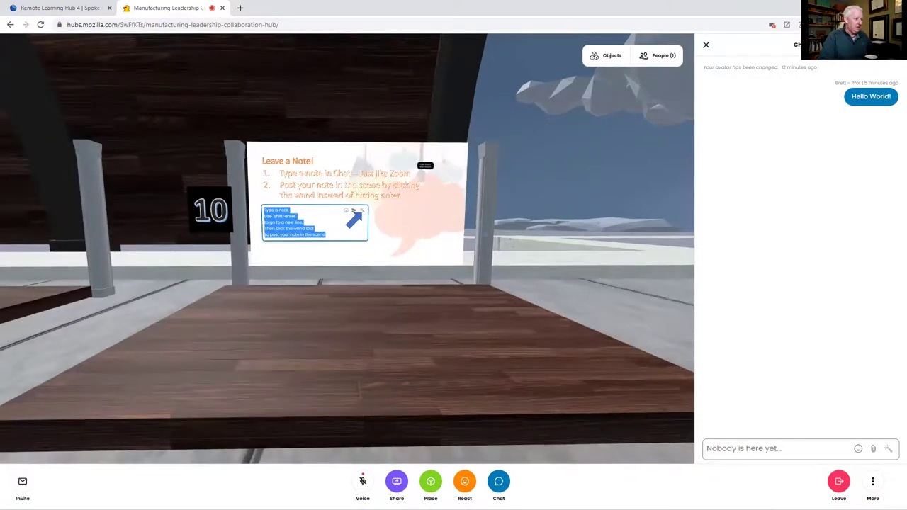
pyautogui.press('w')
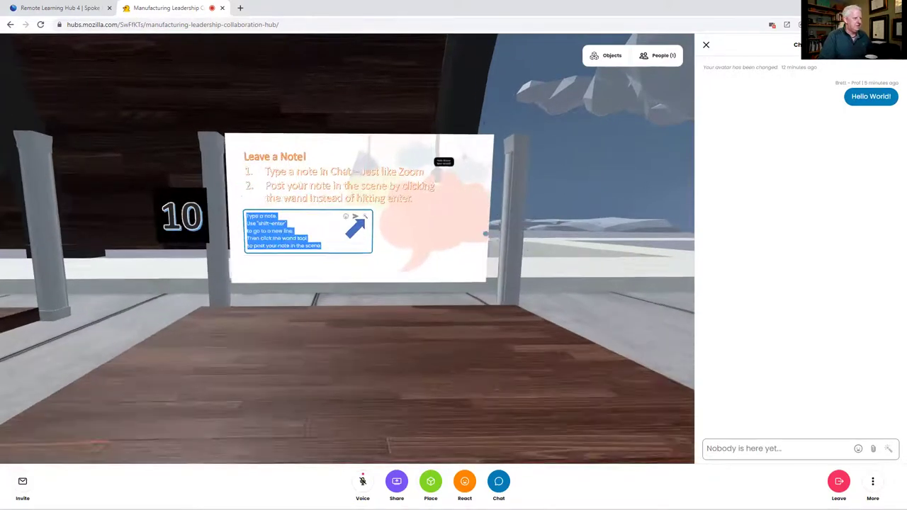
pyautogui.press('w')
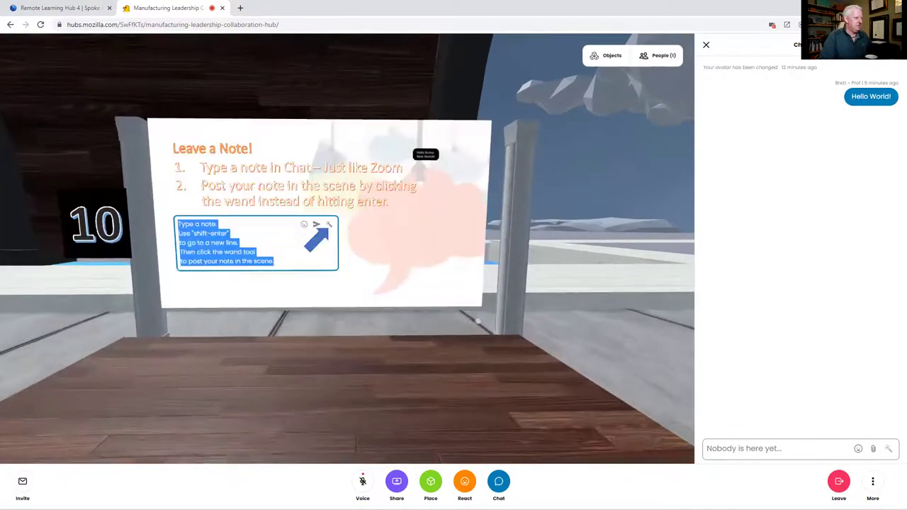
# - Turn left from the Conestoga floor logo to face the row of stations 1 through 6
pyautogui.moveTo(466, 359); pyautogui.dragTo(204, 352)
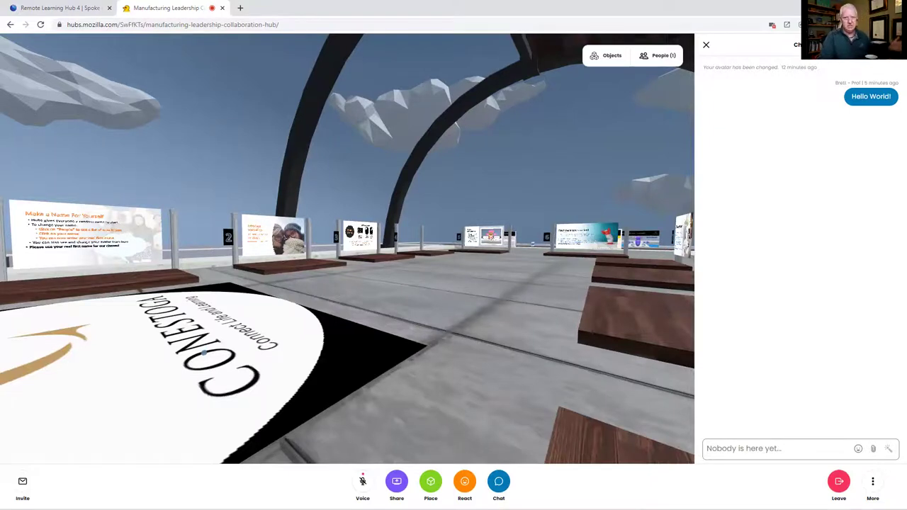
pyautogui.moveTo(203, 354); pyautogui.dragTo(181, 353)
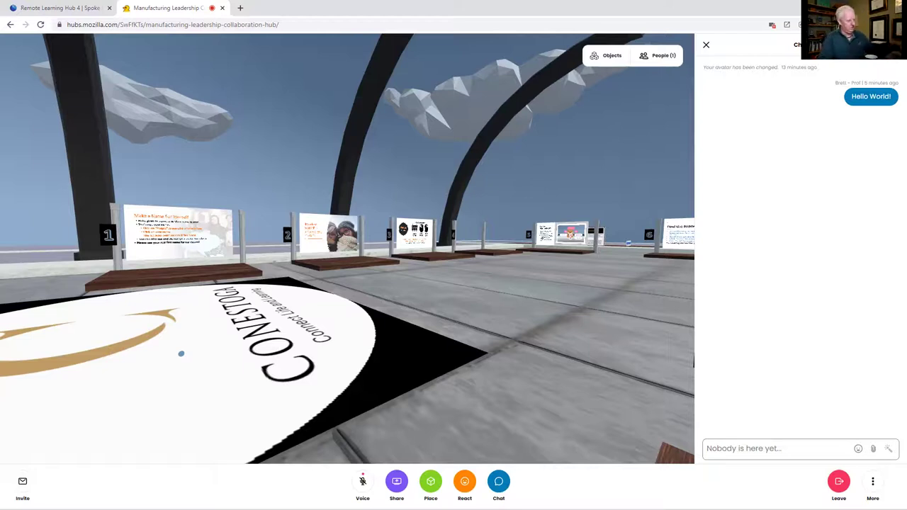
# - Walk to station 2's 'Introduce yourself to at least 2 other students!' poster and face it head-on
pyautogui.press('w')
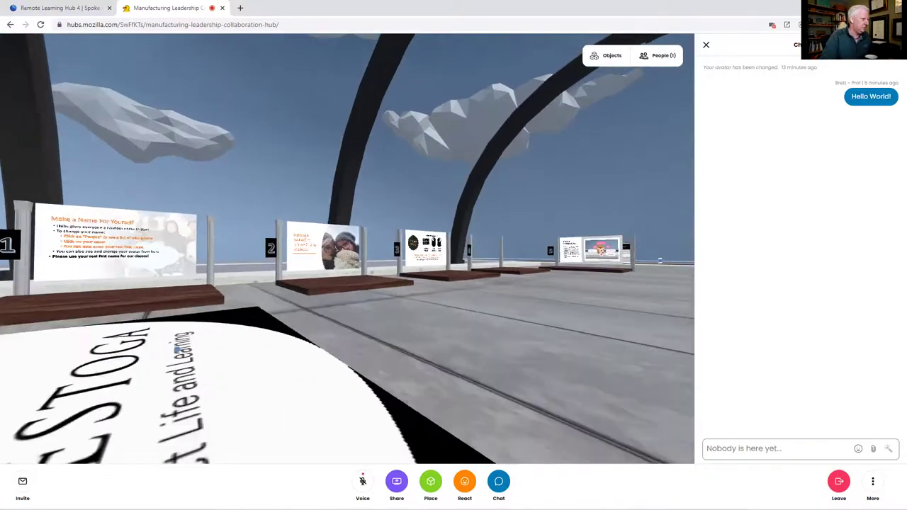
pyautogui.press('w')
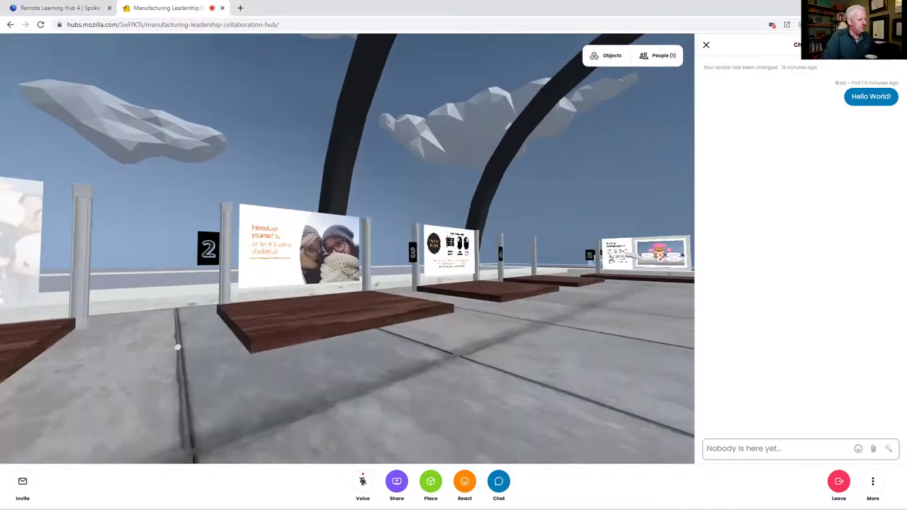
pyautogui.press('w')
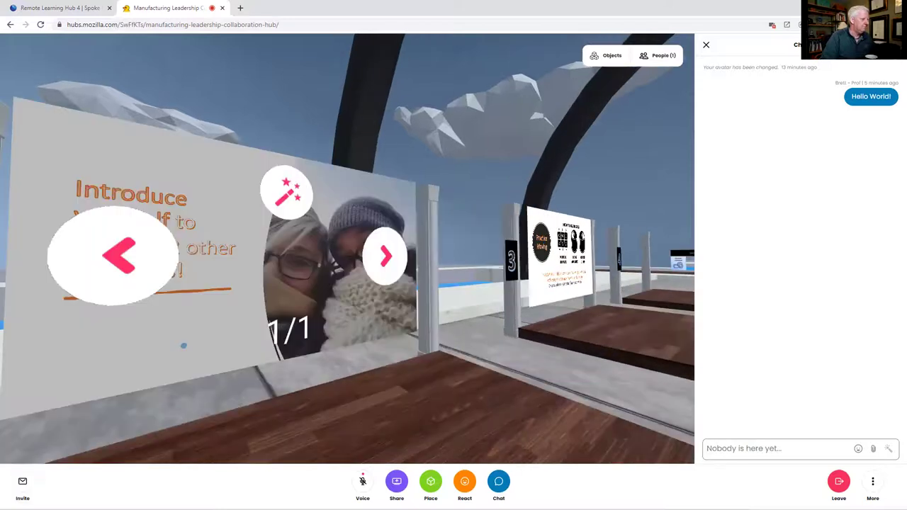
pyautogui.moveTo(184, 345); pyautogui.dragTo(207, 368)
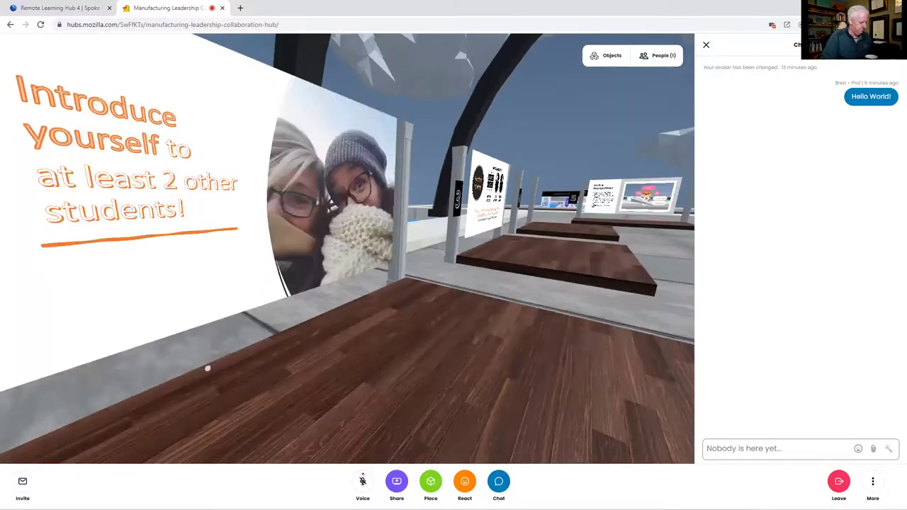
pyautogui.press('s')
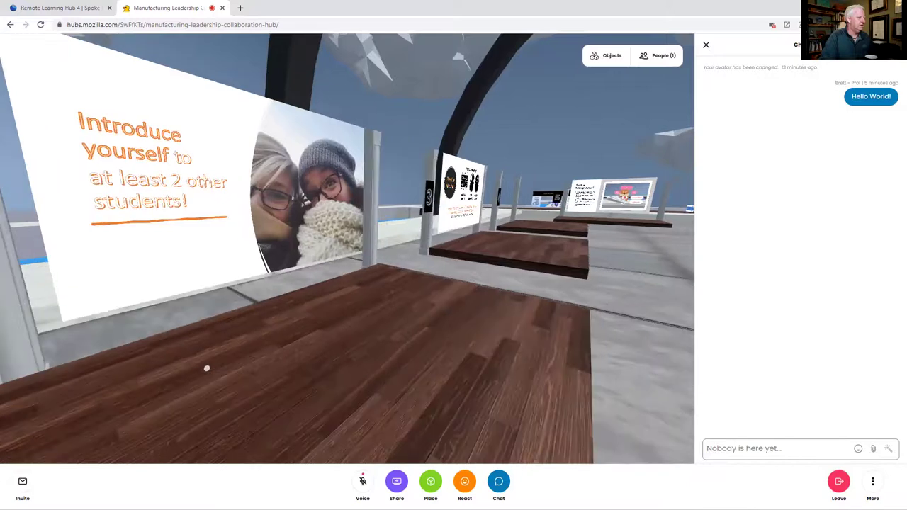
pyautogui.moveTo(205, 366); pyautogui.dragTo(182, 344)
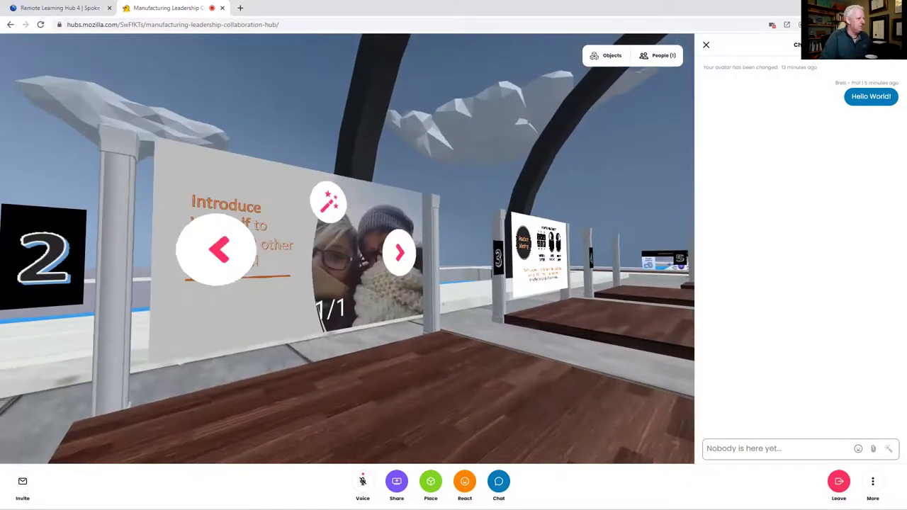
pyautogui.moveTo(188, 378); pyautogui.dragTo(180, 376)
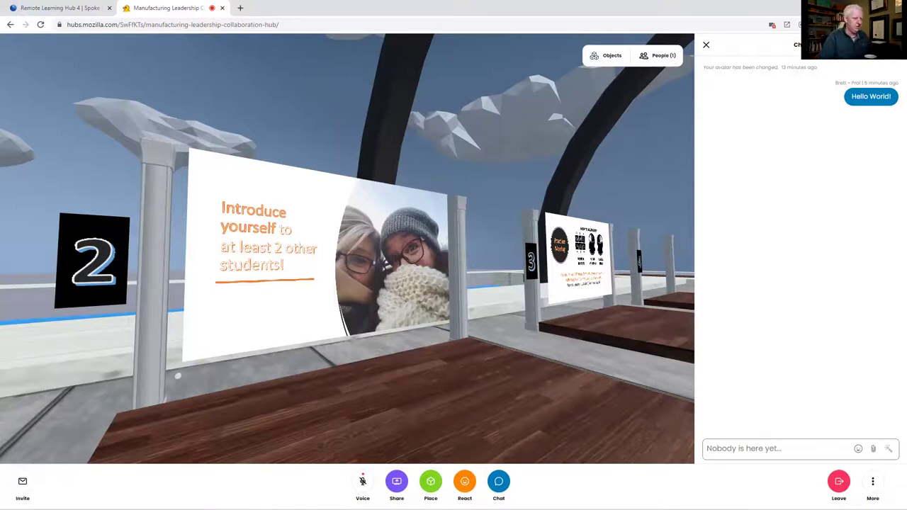
pyautogui.press('d')
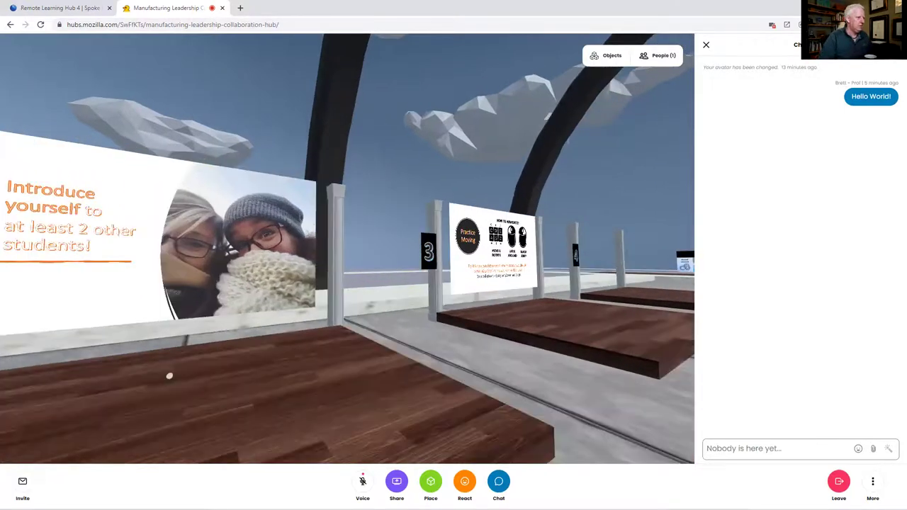
# - Move from the Introduce yourself board over to station 3's 'Practice Moving' board
pyautogui.press('d')
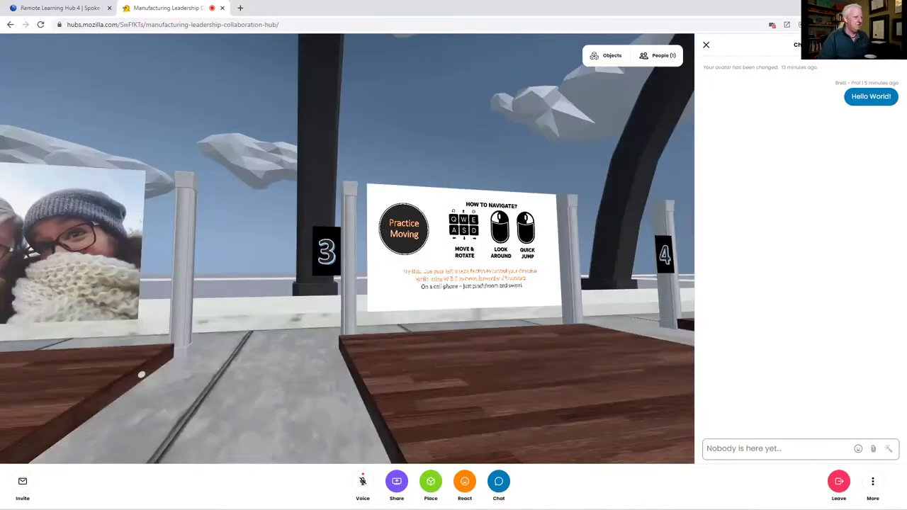
pyautogui.press('w')
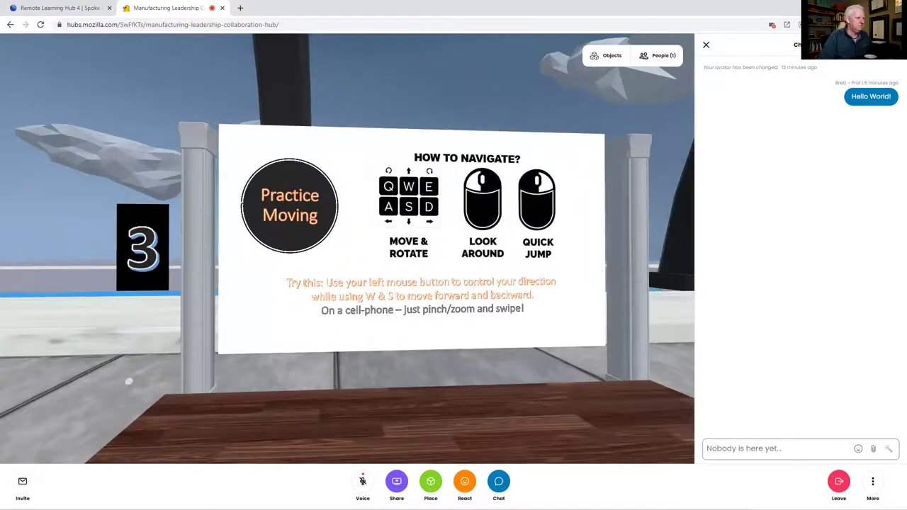
pyautogui.press('e')
pyautogui.press('q')
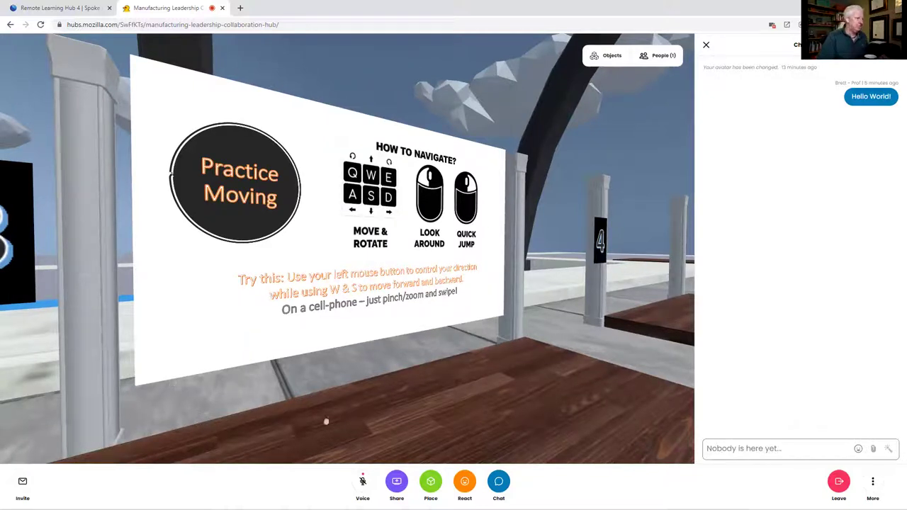
# - Turn left and right around the Practice Moving board to view it from several angles
pyautogui.moveTo(312, 343)
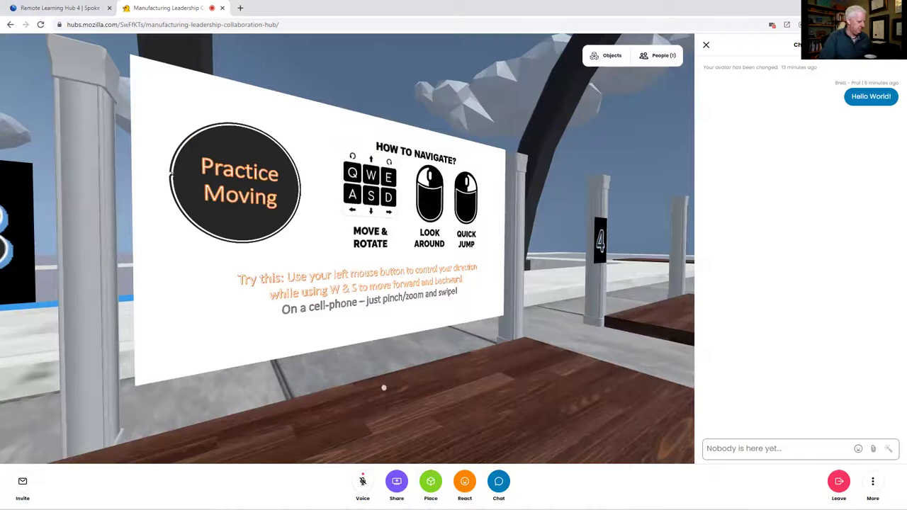
pyautogui.press('e')
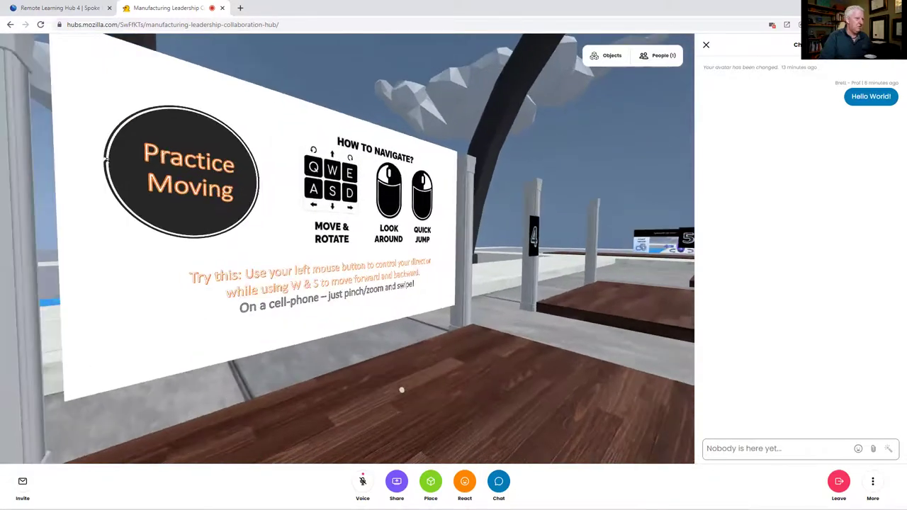
pyautogui.press('q')
pyautogui.press('e')
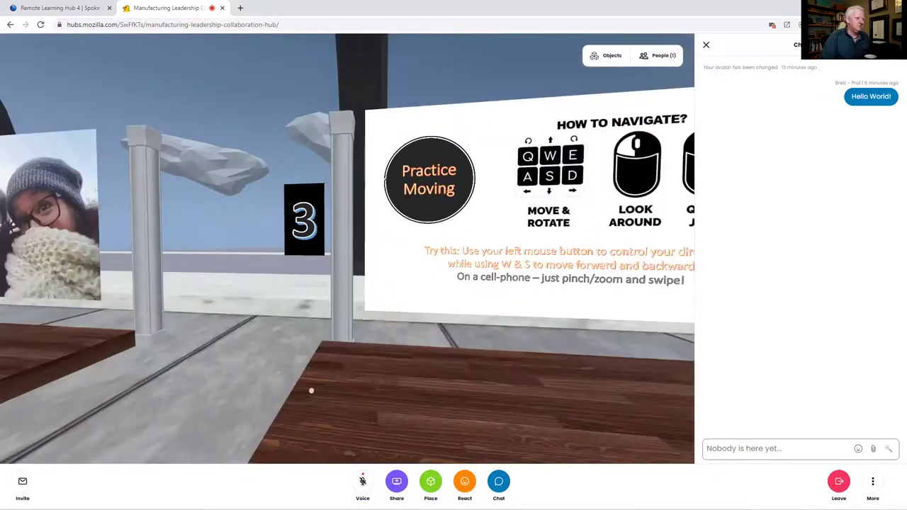
pyautogui.press('w')
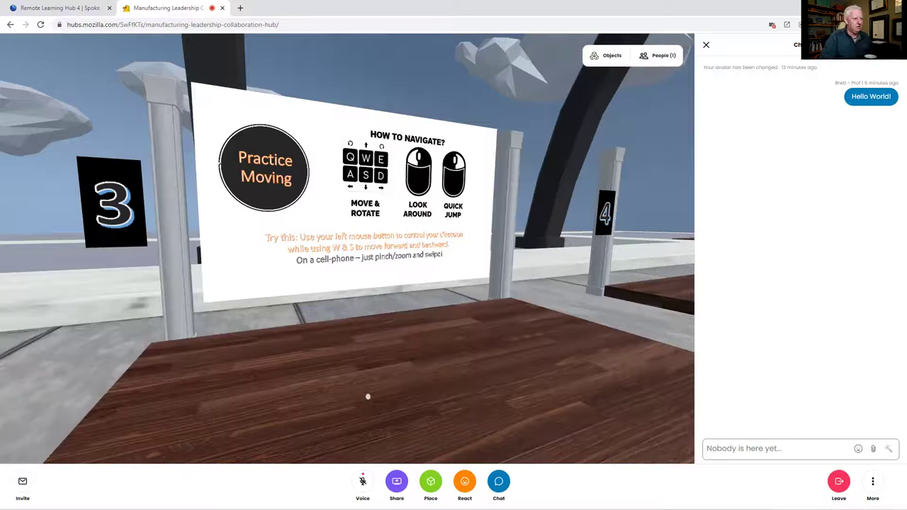
pyautogui.moveTo(361, 394)
pyautogui.mouseDown()
pyautogui.moveTo(361, 380)
pyautogui.moveTo(226, 386)
pyautogui.mouseUp()
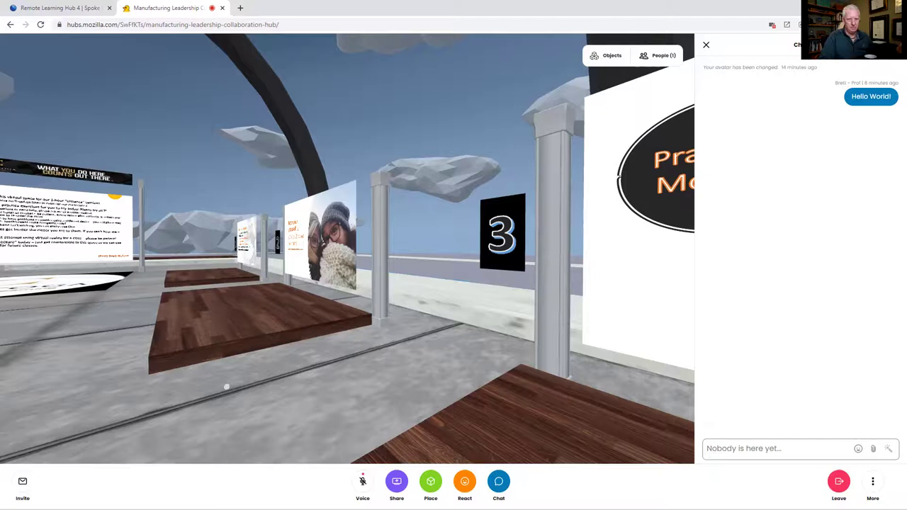
# - Walk down the hall past stations 4 and 5 to face station 7's 'Share your Screen' board
pyautogui.moveTo(222, 385)
pyautogui.mouseDown()
pyautogui.moveTo(330, 385)
pyautogui.moveTo(226, 387)
pyautogui.mouseUp()
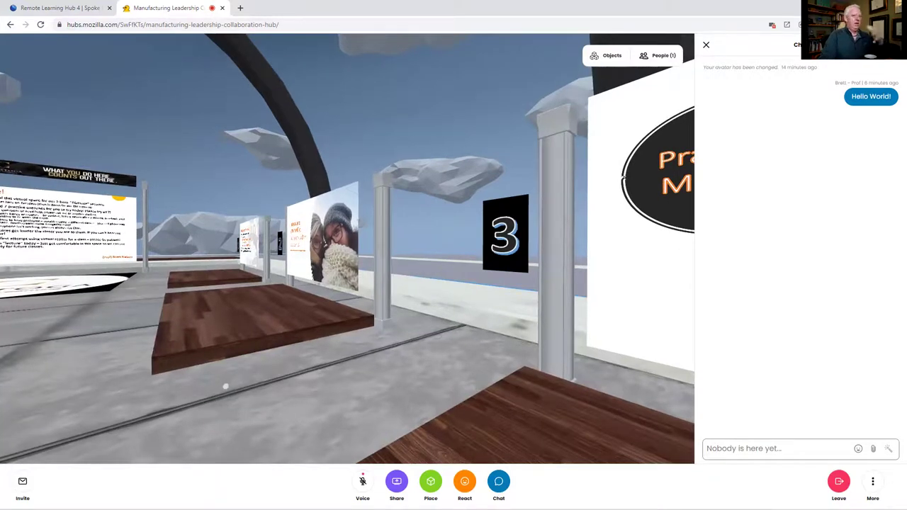
pyautogui.moveTo(225, 386); pyautogui.dragTo(456, 401)
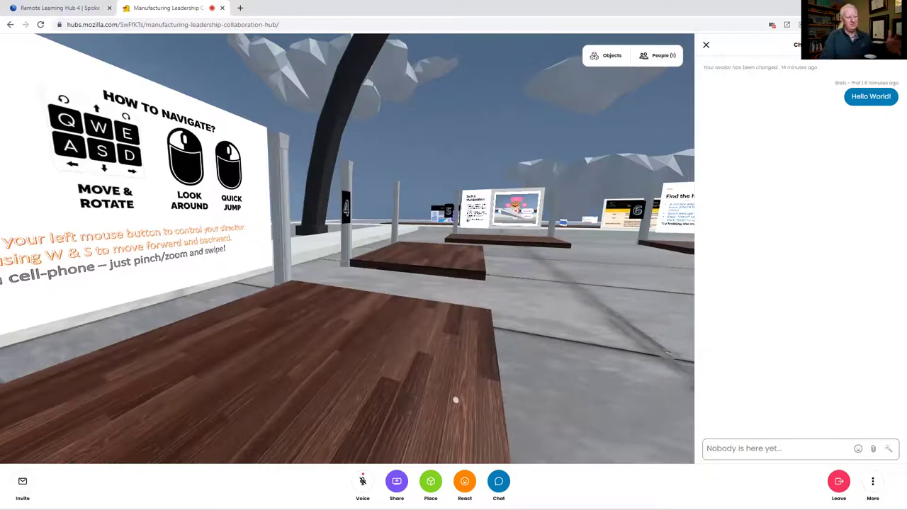
pyautogui.moveTo(456, 400); pyautogui.dragTo(455, 400)
pyautogui.press('w')
pyautogui.press('d')
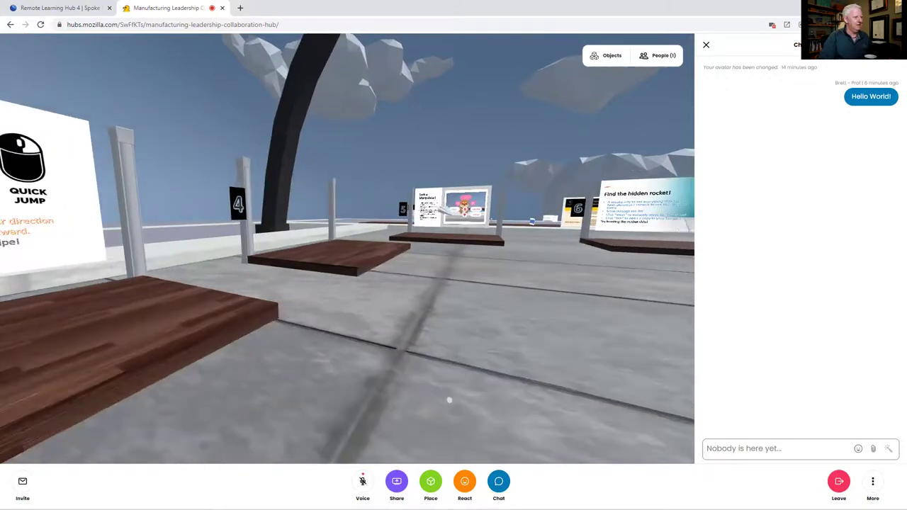
pyautogui.moveTo(452, 399); pyautogui.dragTo(465, 386)
pyautogui.press('w')
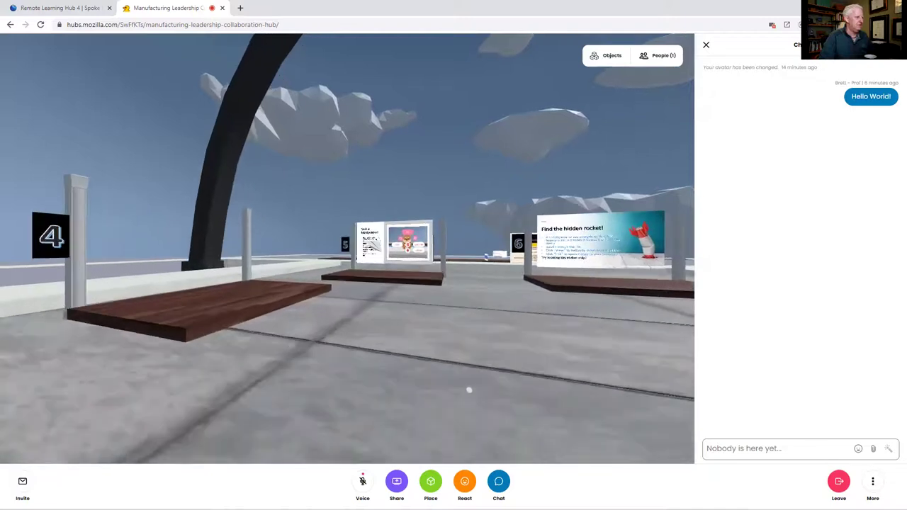
pyautogui.press('d')
pyautogui.moveTo(486, 384); pyautogui.dragTo(572, 384)
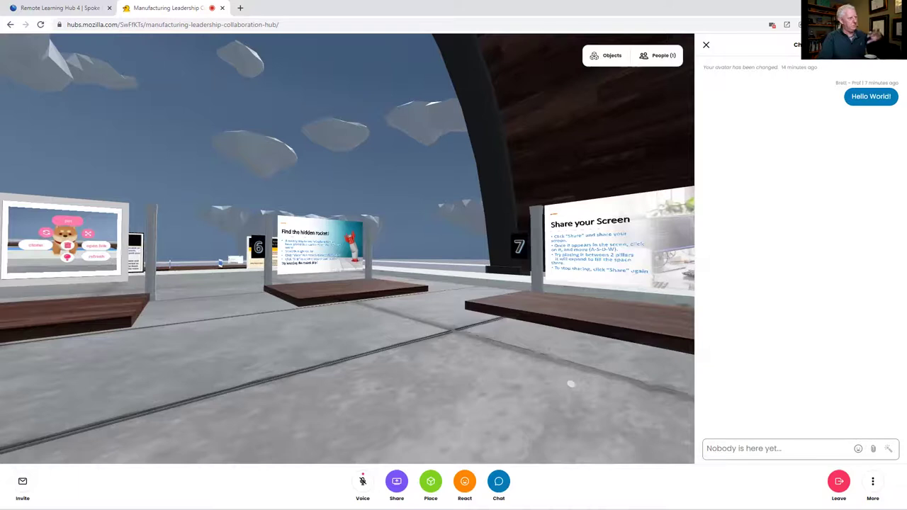
# - Look over stations 8 and 9, then face down the aisle toward the Welcome board under the arch
pyautogui.moveTo(572, 384); pyautogui.dragTo(859, 385)
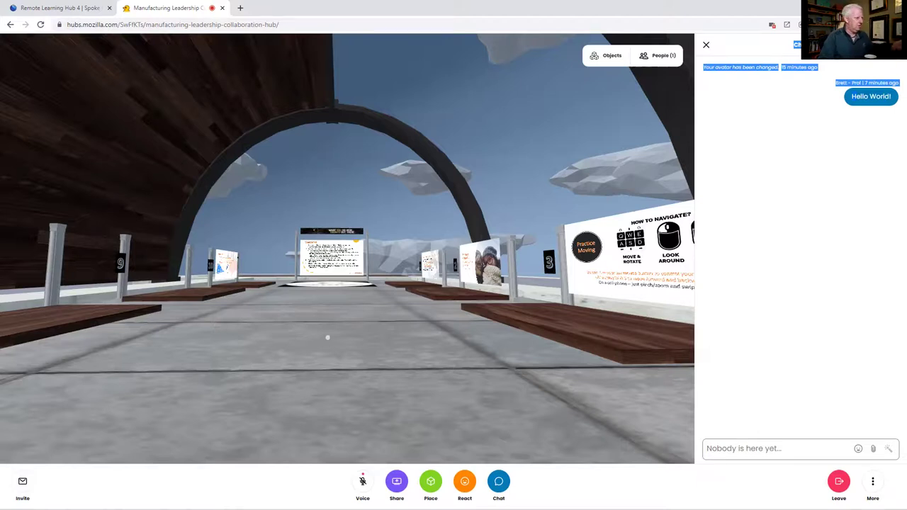
pyautogui.moveTo(324, 336); pyautogui.dragTo(213, 336)
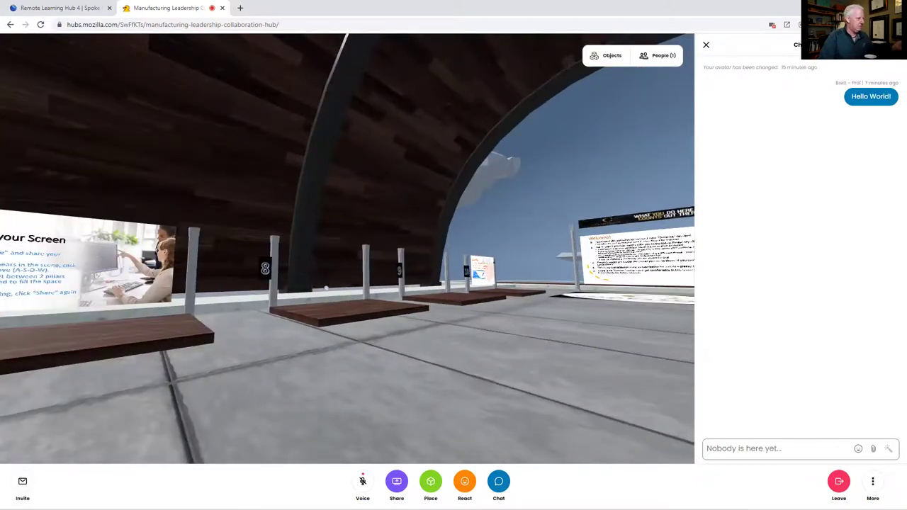
pyautogui.moveTo(107, 273)
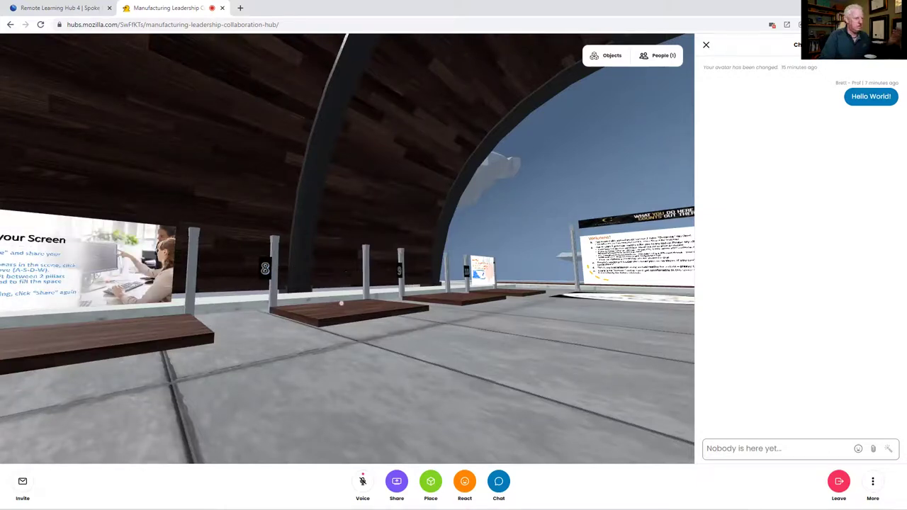
pyautogui.press('e')
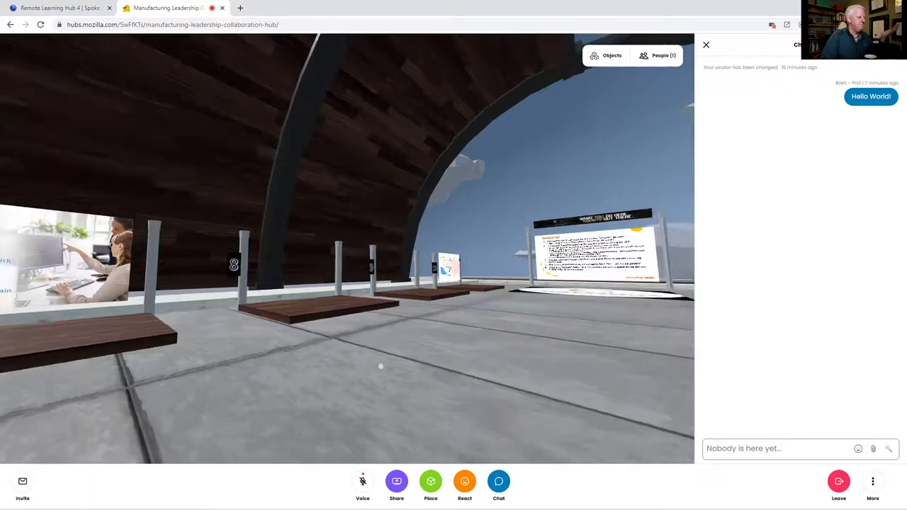
pyautogui.press('w')
pyautogui.press('e')
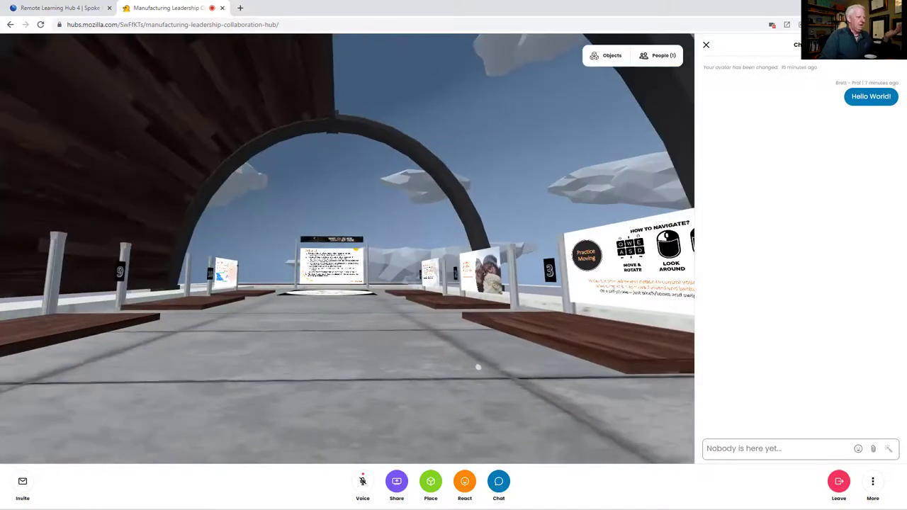